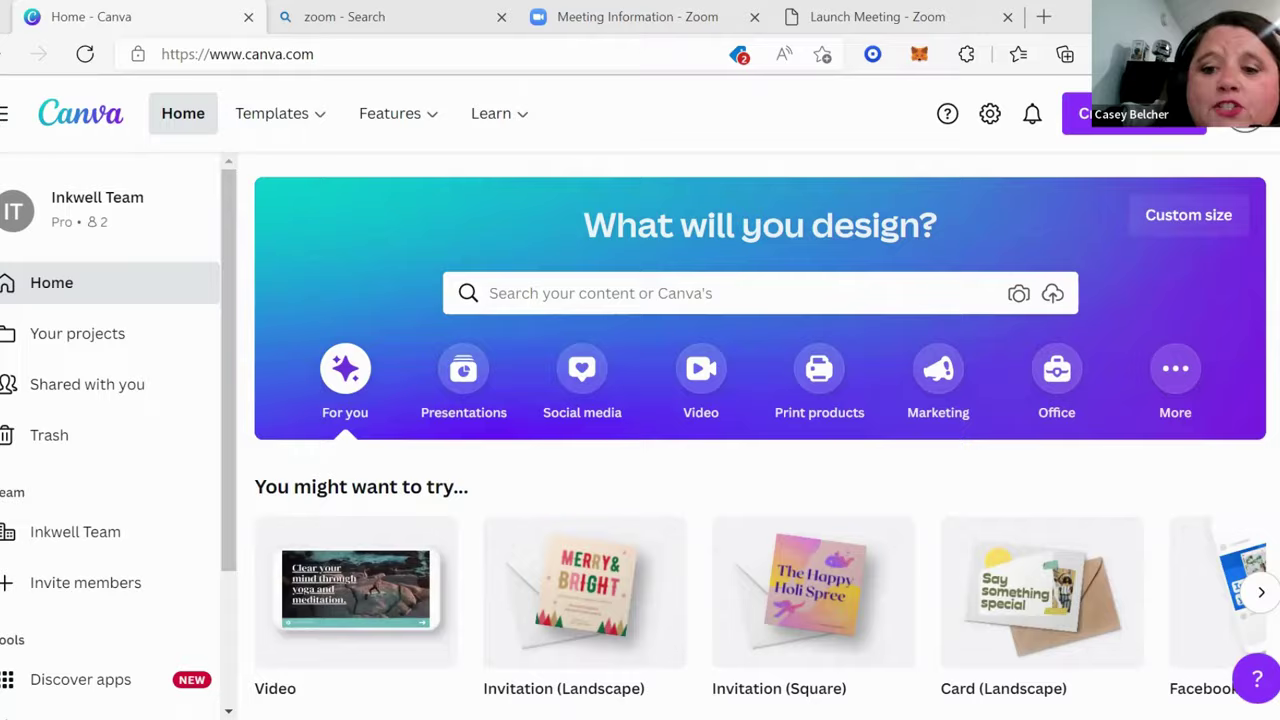
Step: Create a blank Presentation (16:9) design from the Presentations category
scroll(980, 605, "down", 2)
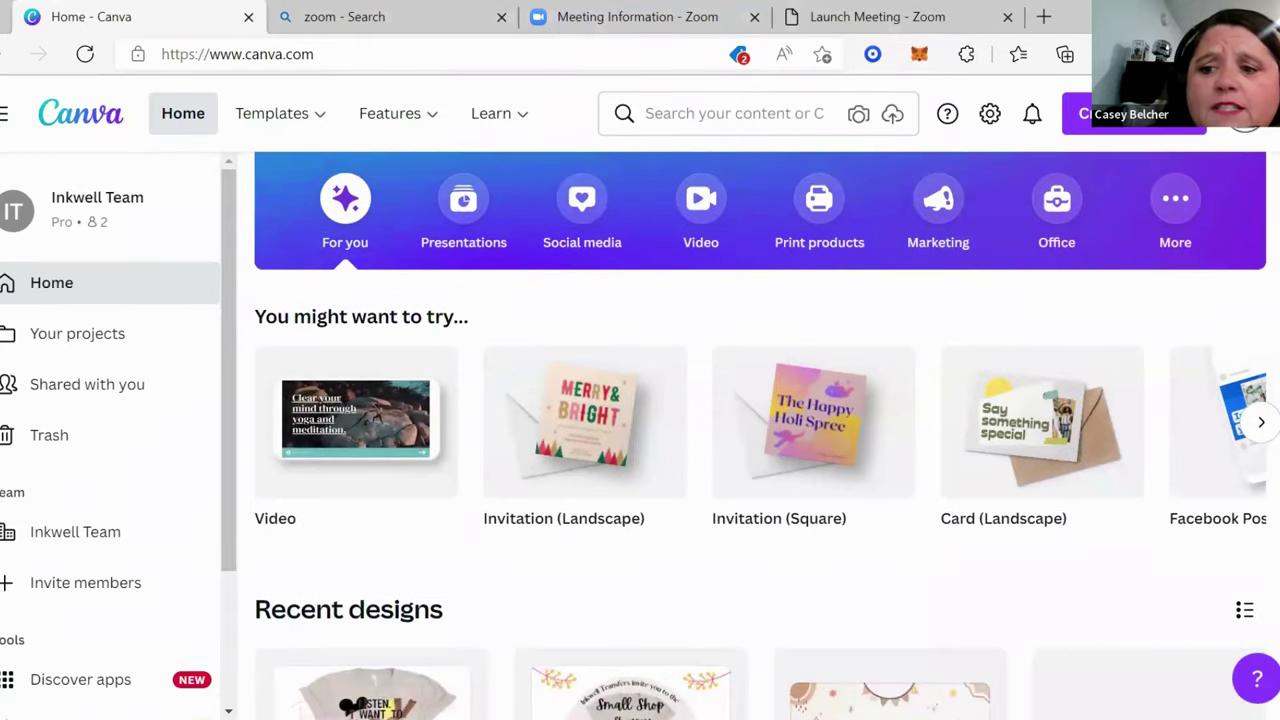
left_click(1261, 422)
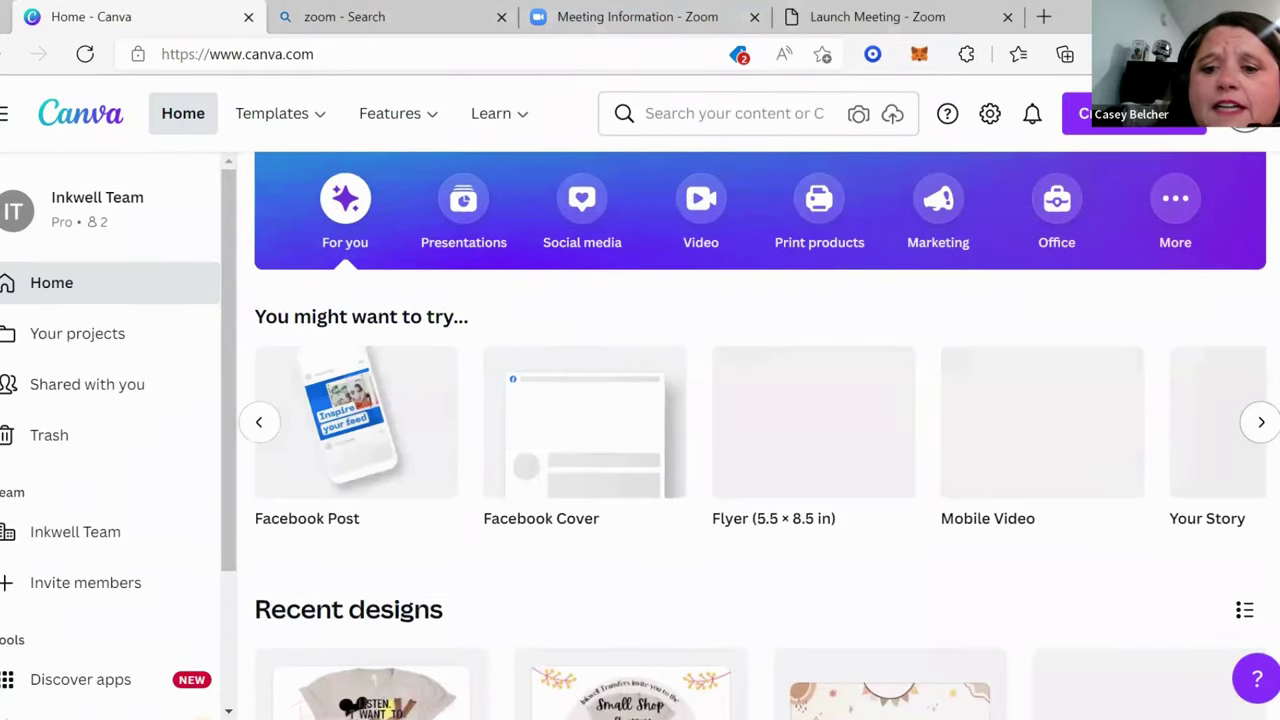
left_click(463, 192)
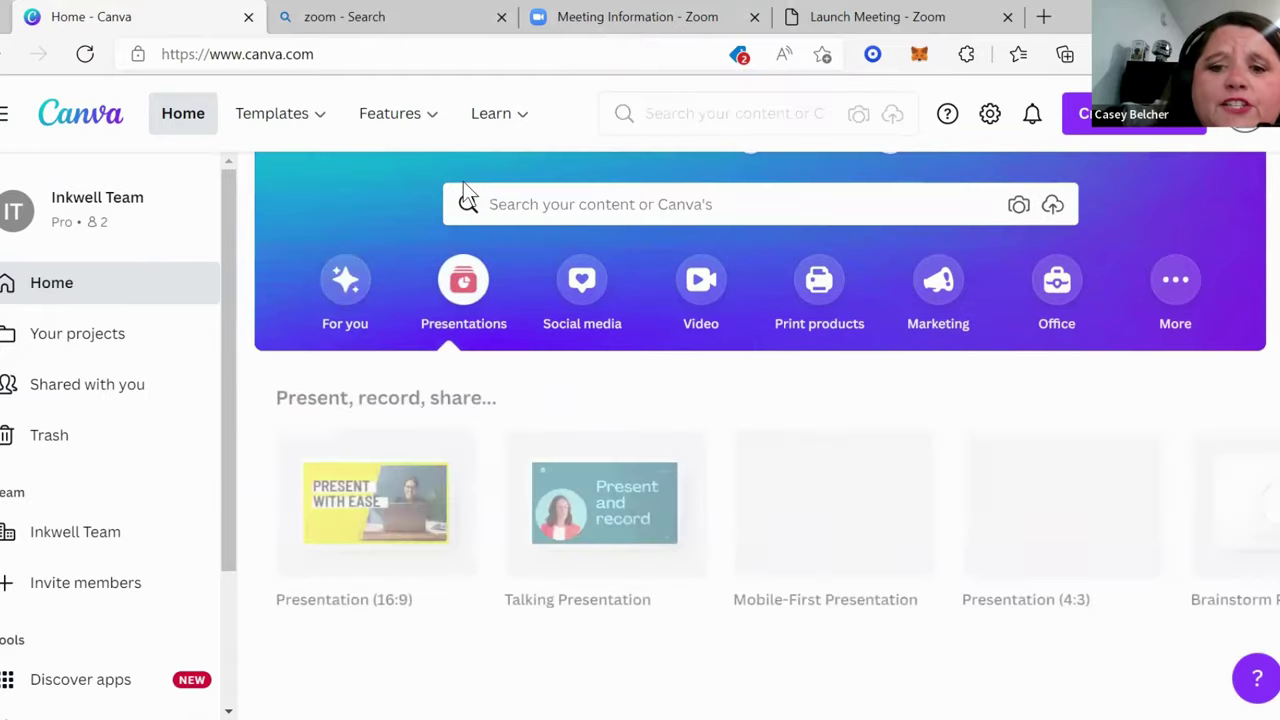
left_click(325, 522)
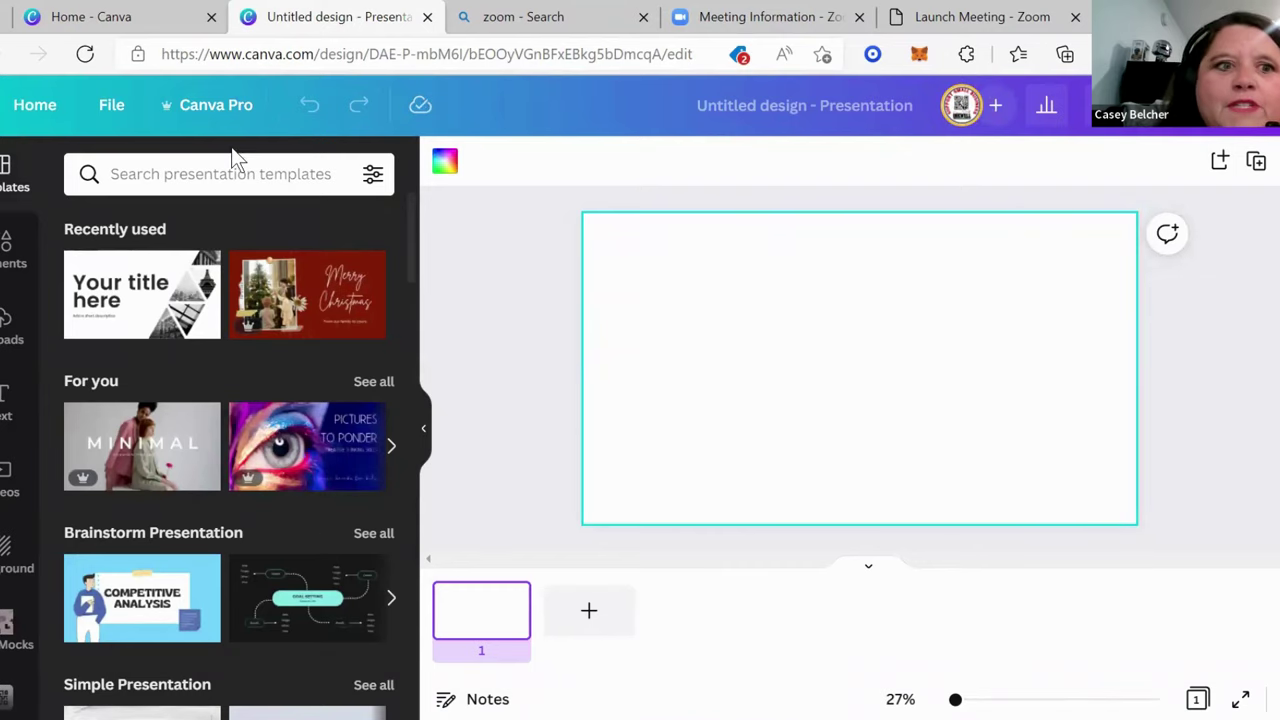
Step: Use Resize with inches as the unit to make a 15 × 15 in copy of the design
left_click(213, 118)
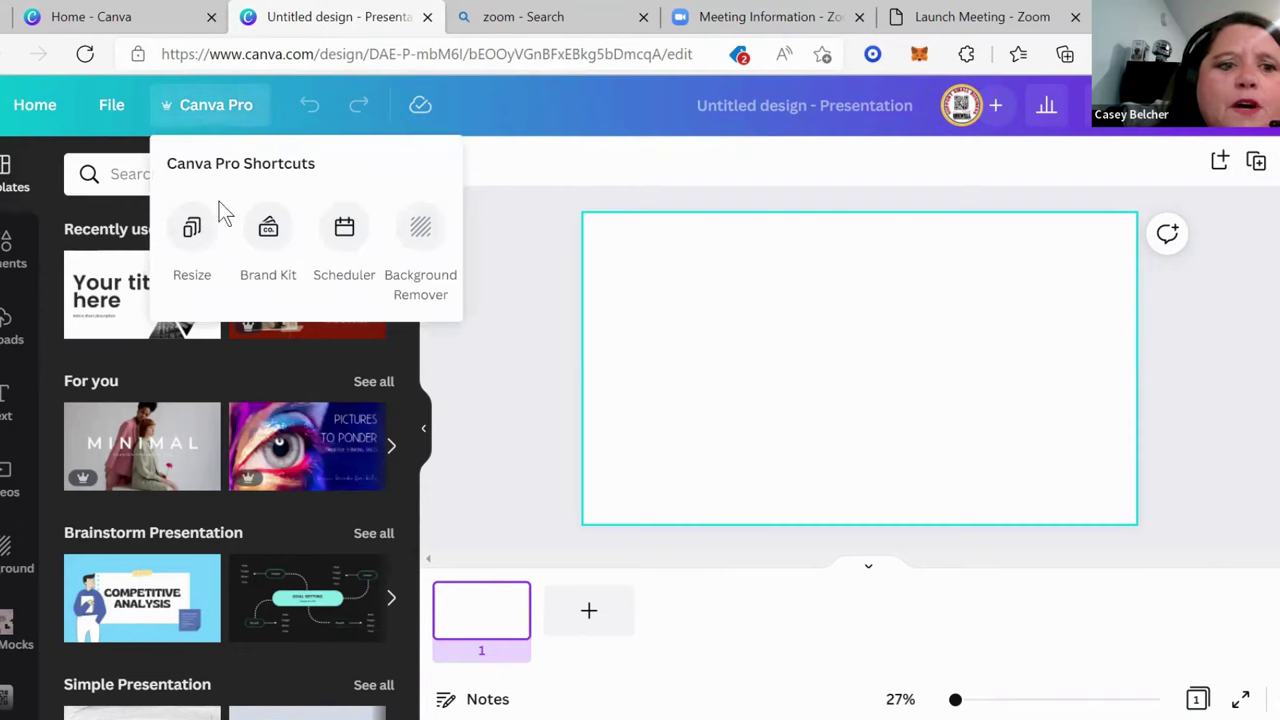
left_click(205, 248)
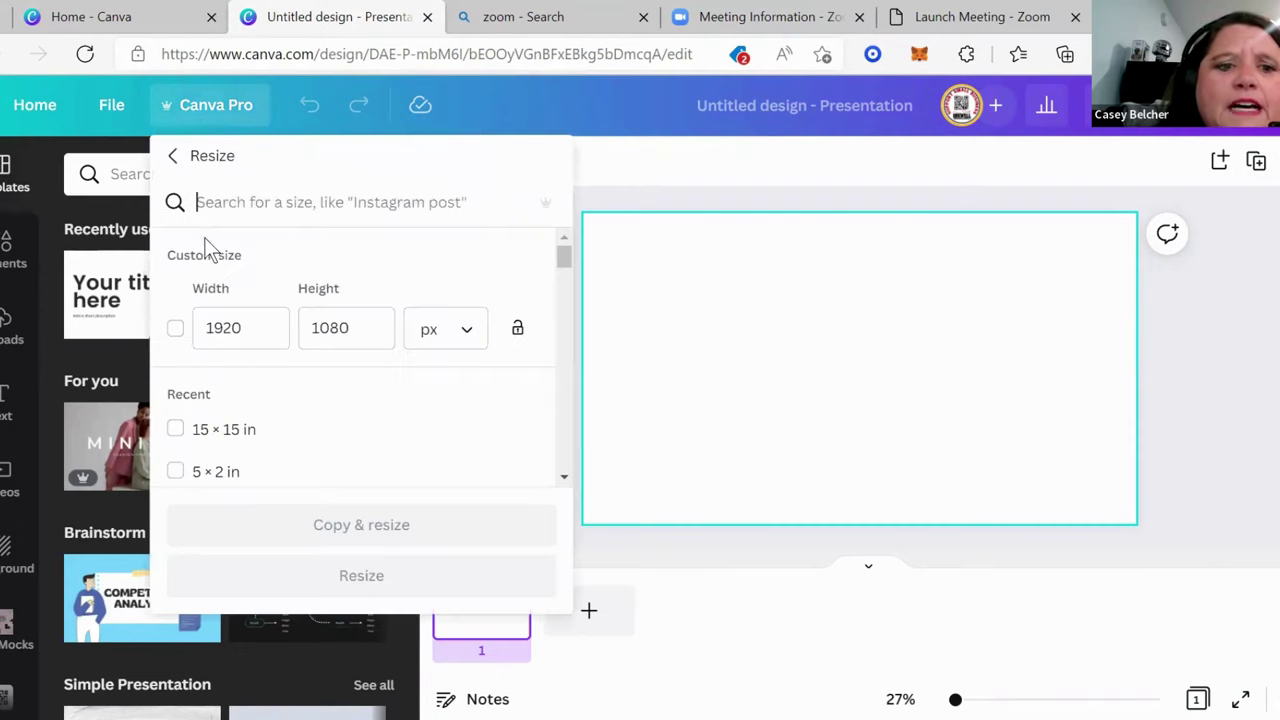
left_click(466, 338)
left_click(469, 338)
left_click(469, 338)
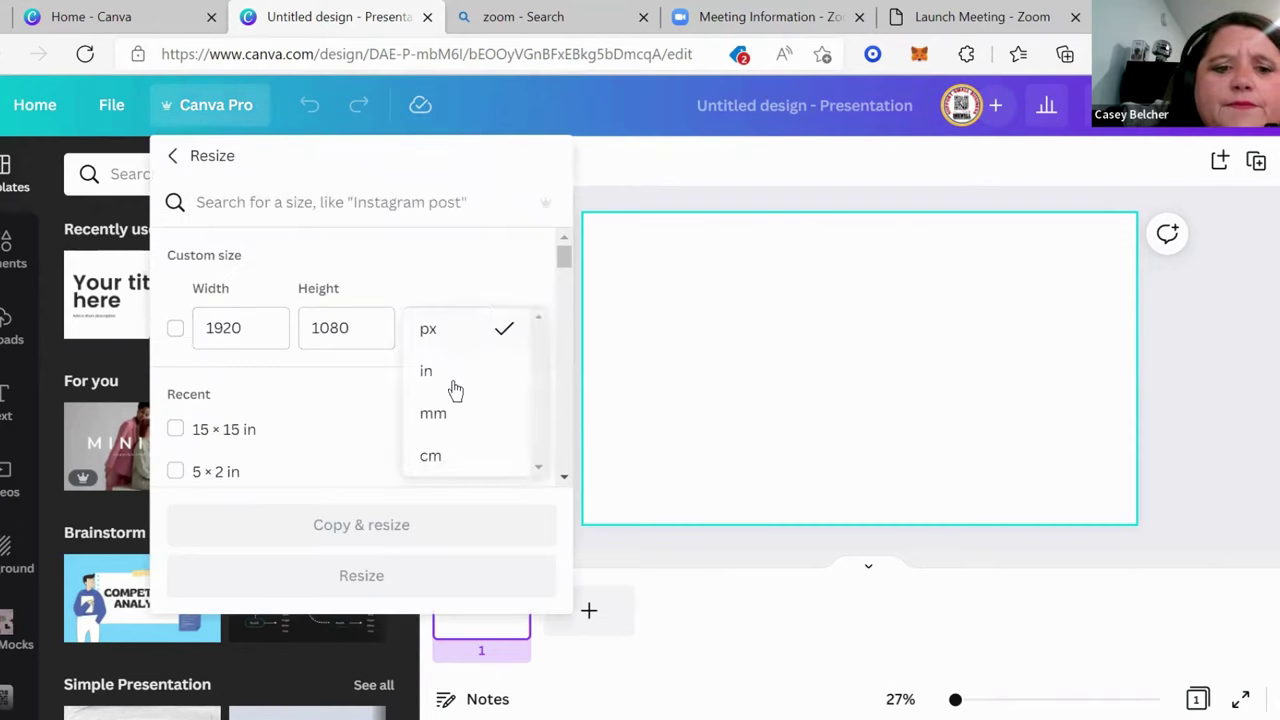
left_click(432, 376)
left_click_drag(262, 328, 183, 342)
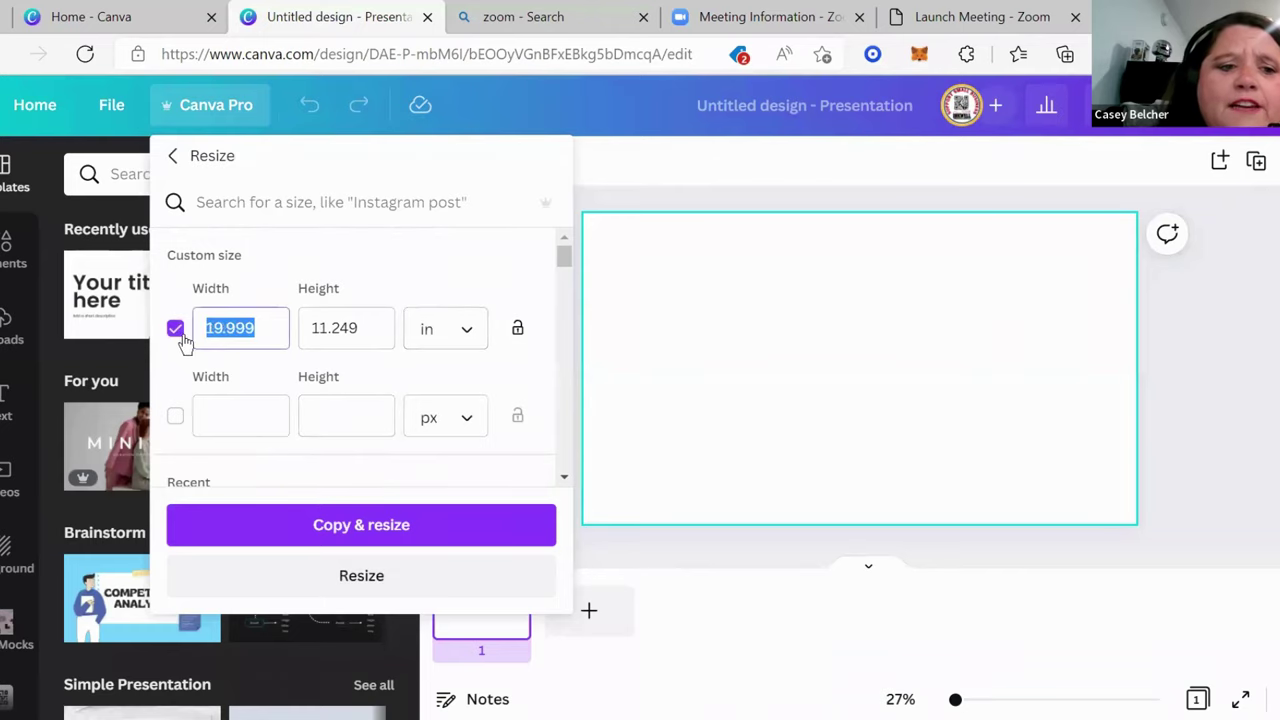
type("15")
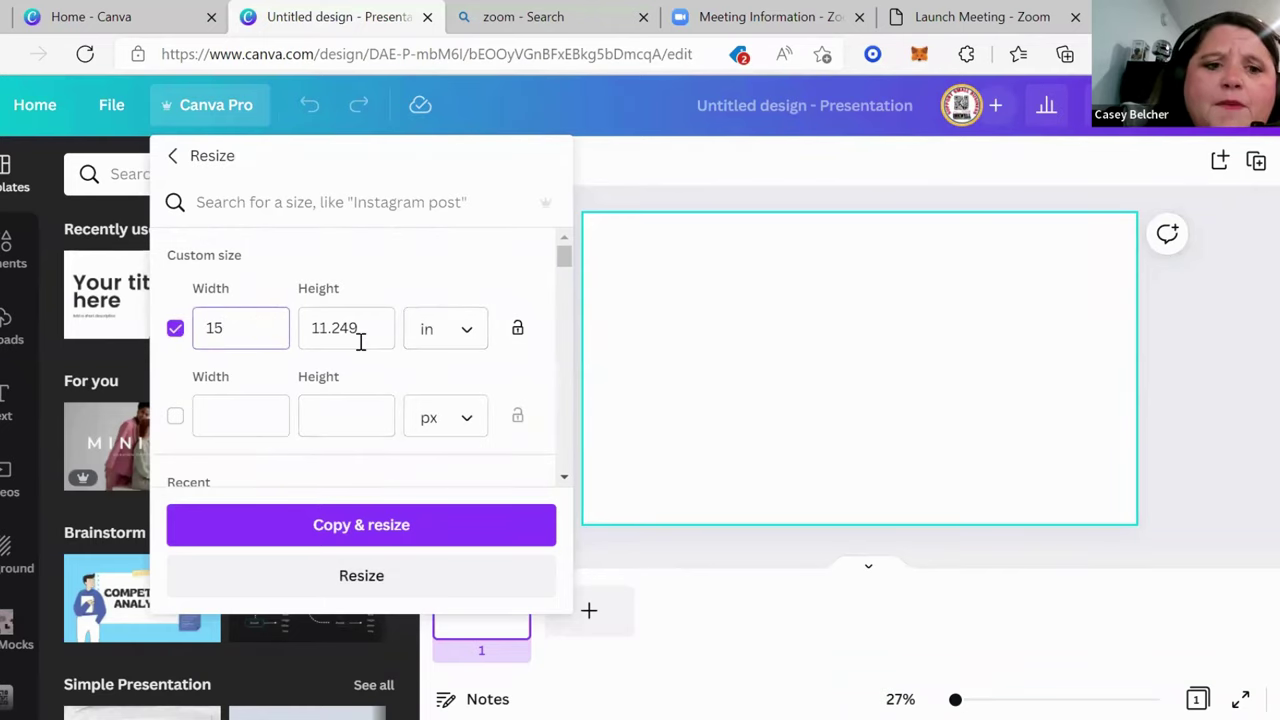
left_click_drag(360, 334, 249, 326)
type("15")
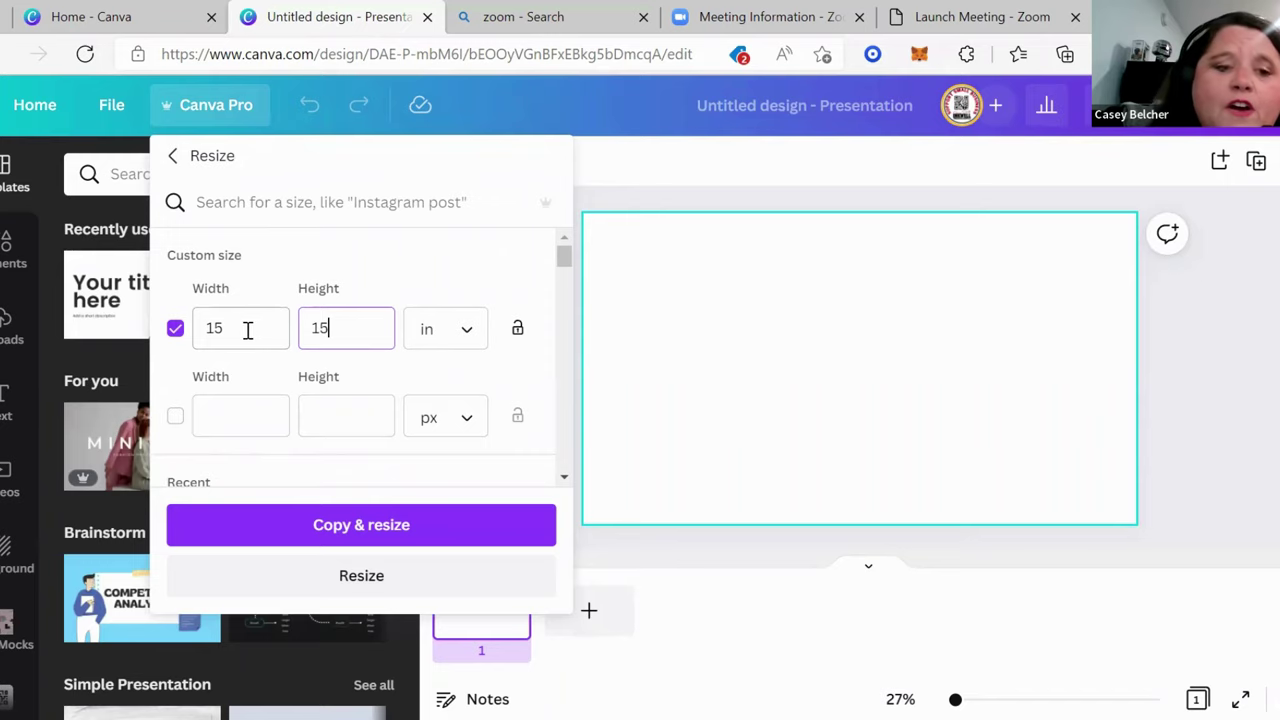
left_click(293, 530)
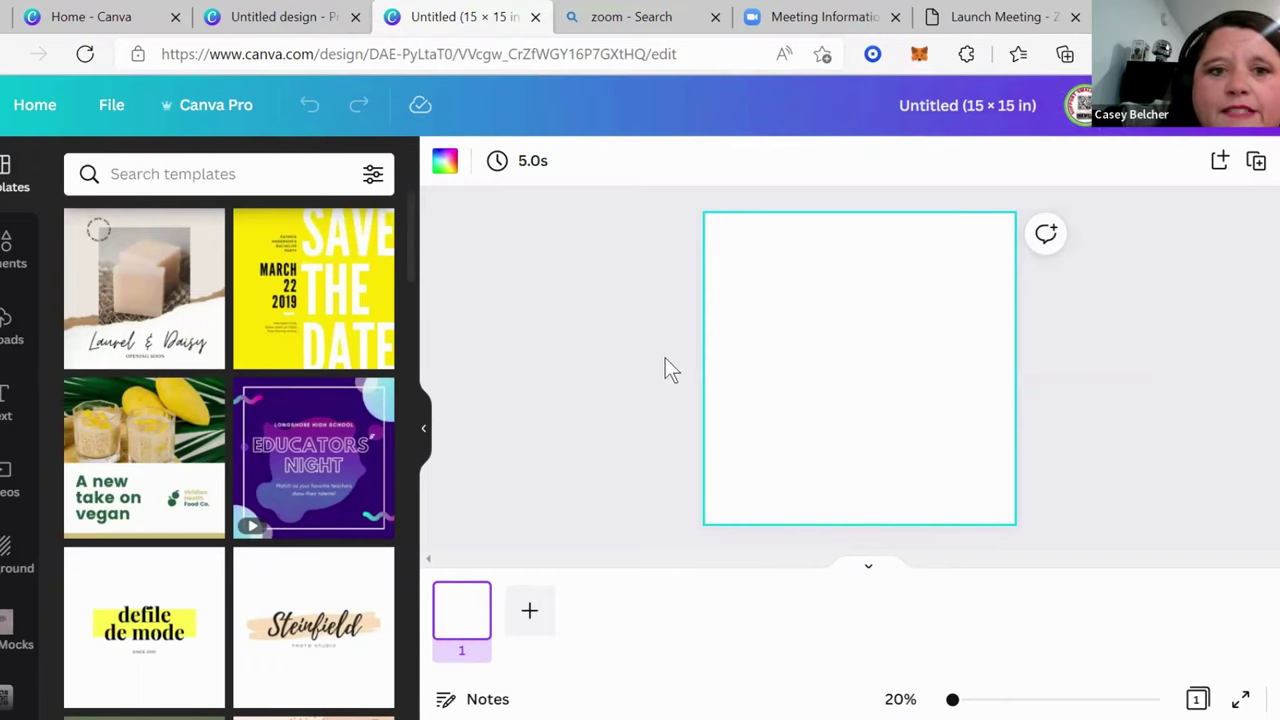
Step: Upload the graduation photo from the computer into Canva's Uploads
left_click(12, 328)
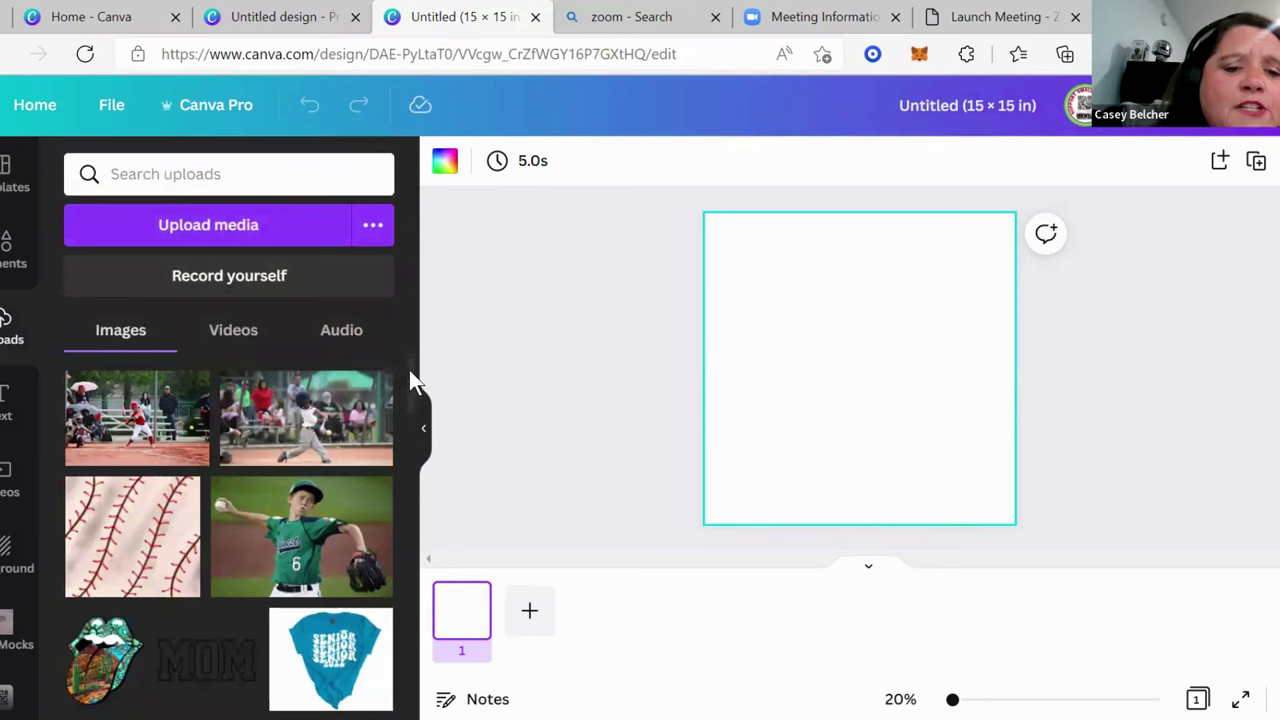
mouse_move(409, 370)
left_mouse_down()
mouse_move(411, 408)
mouse_move(419, 357)
left_mouse_up()
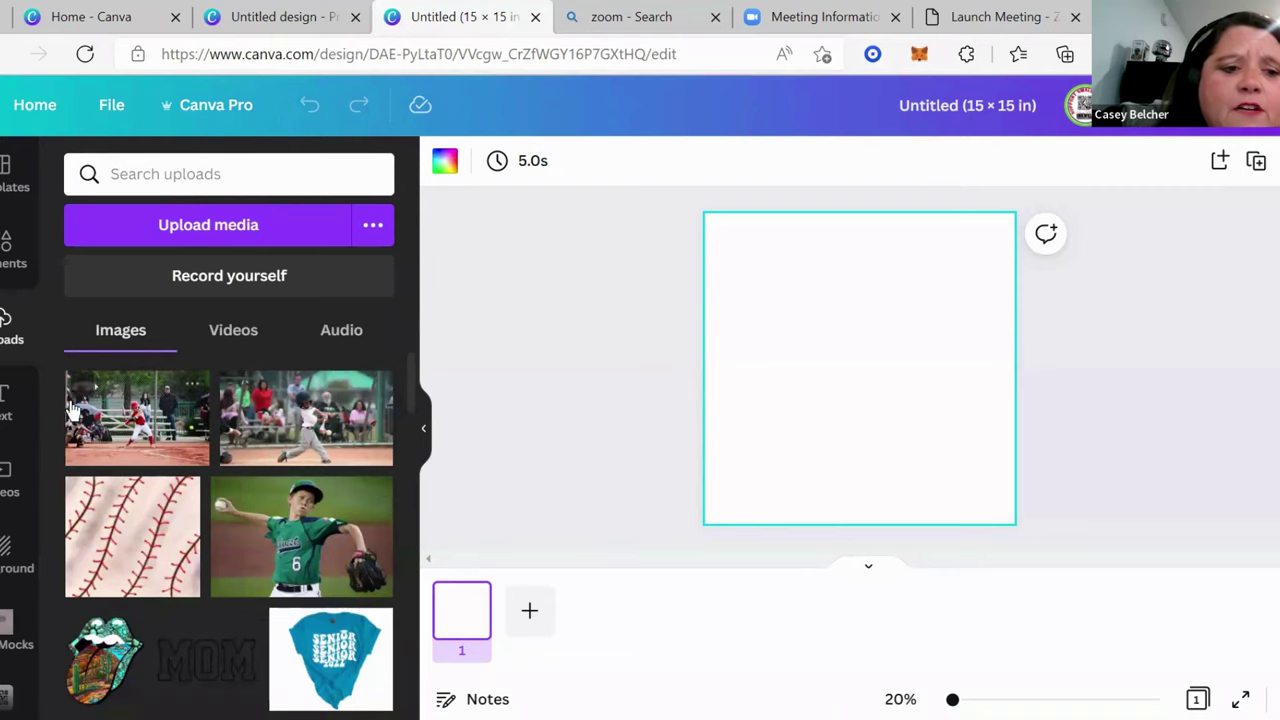
left_click(229, 236)
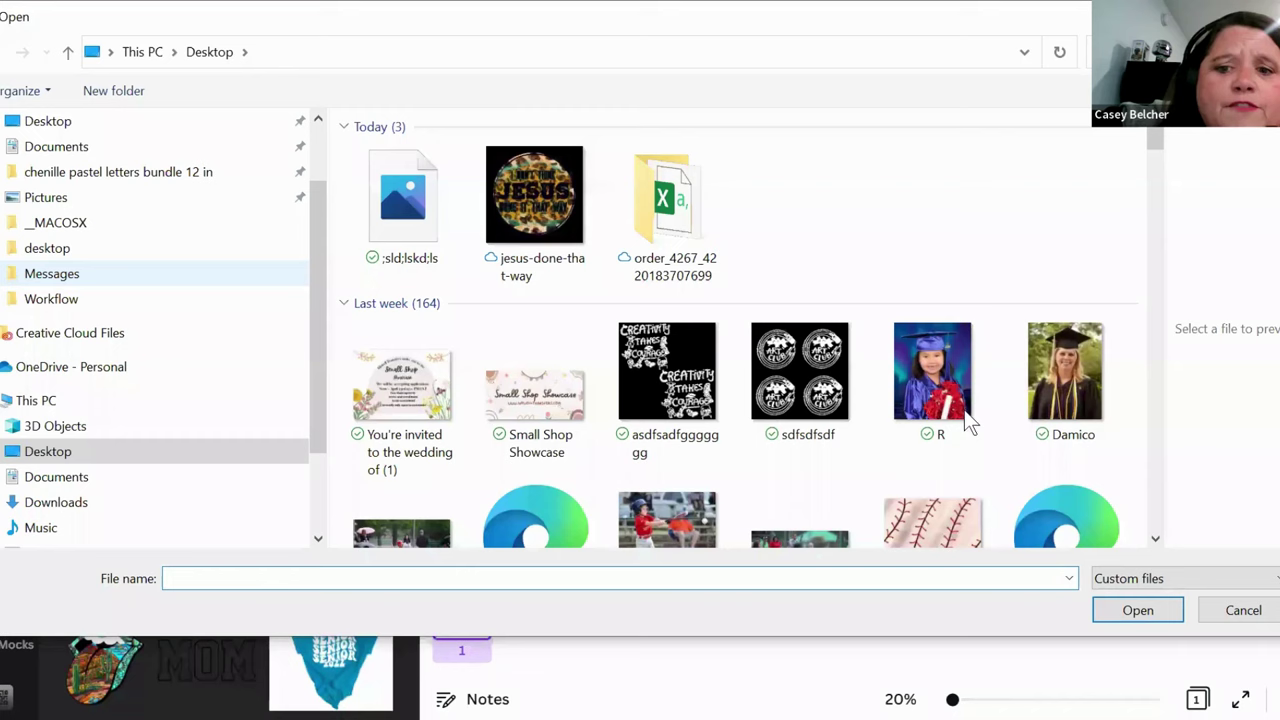
left_click(966, 418)
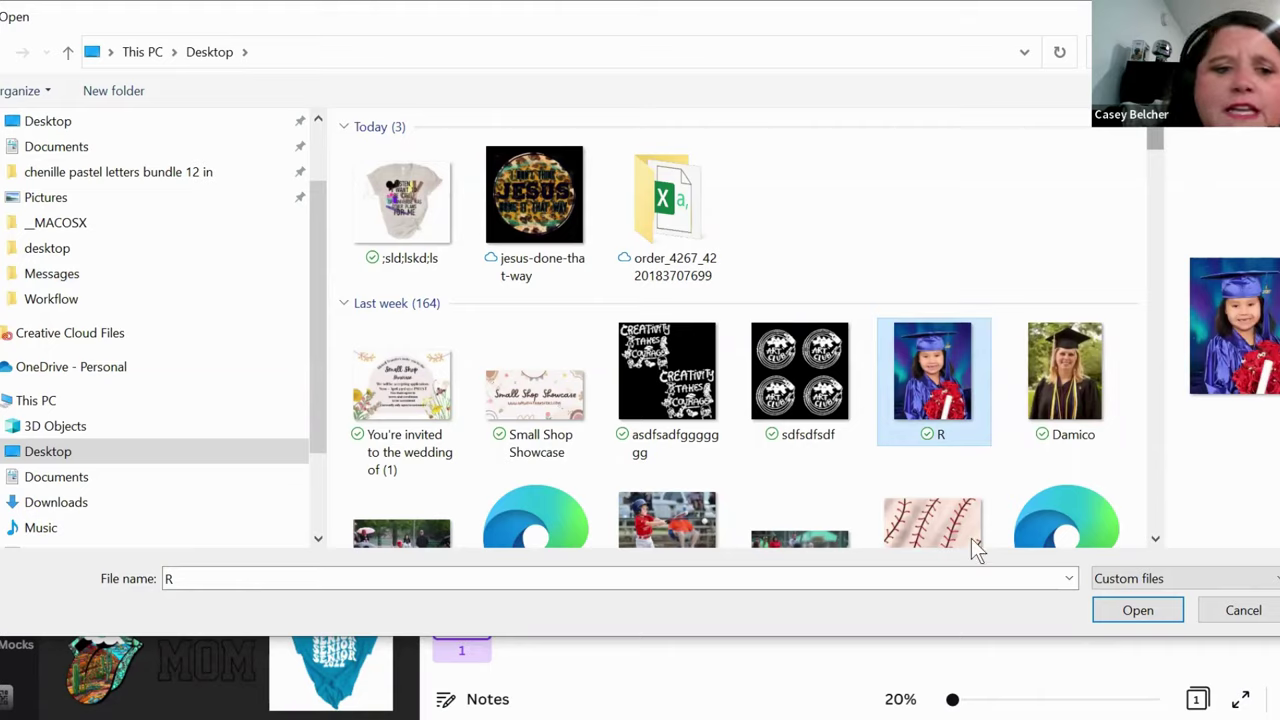
key("Escape")
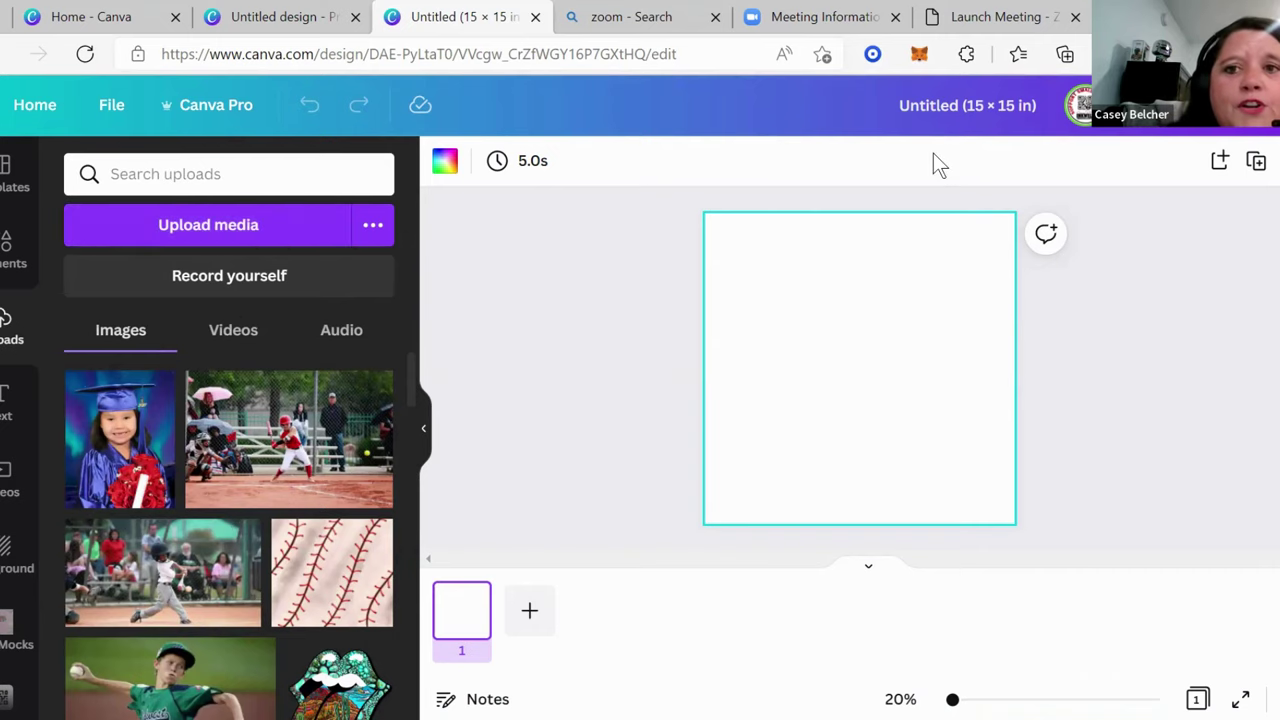
Step: Go to the designbundles.net website in a new browser tab
key("ctrl+t")
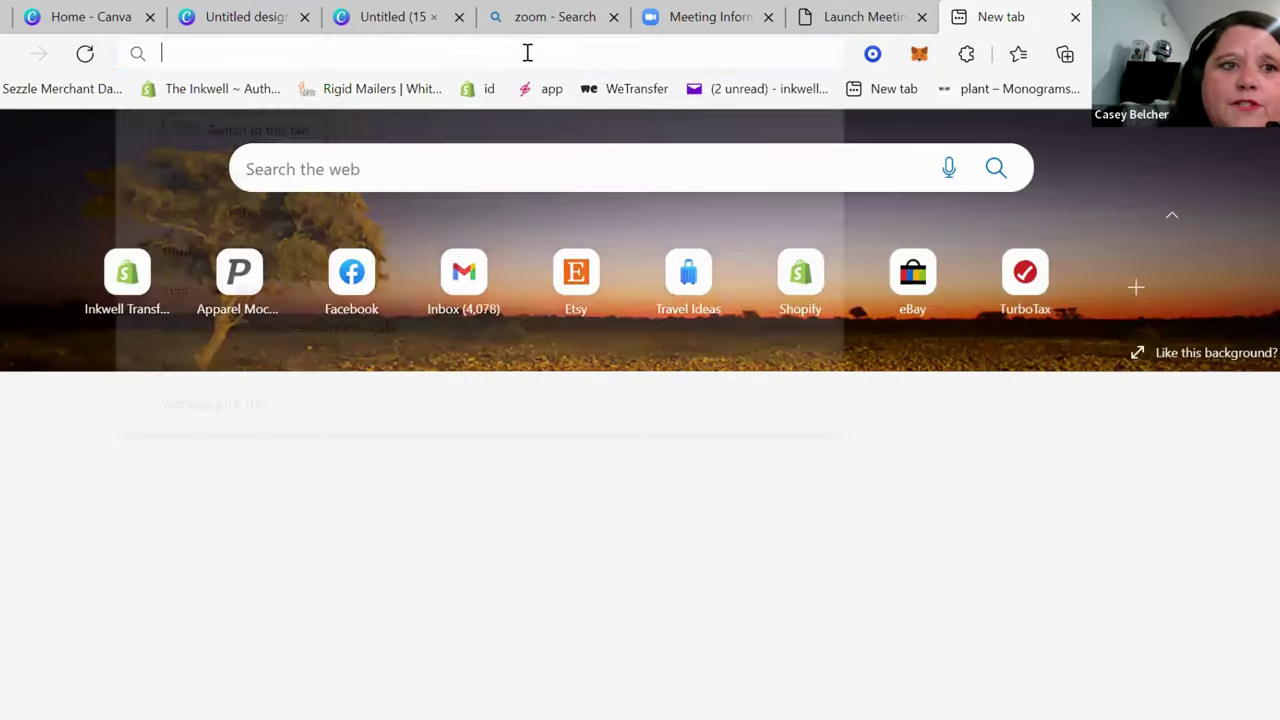
left_click(527, 53)
type("desi")
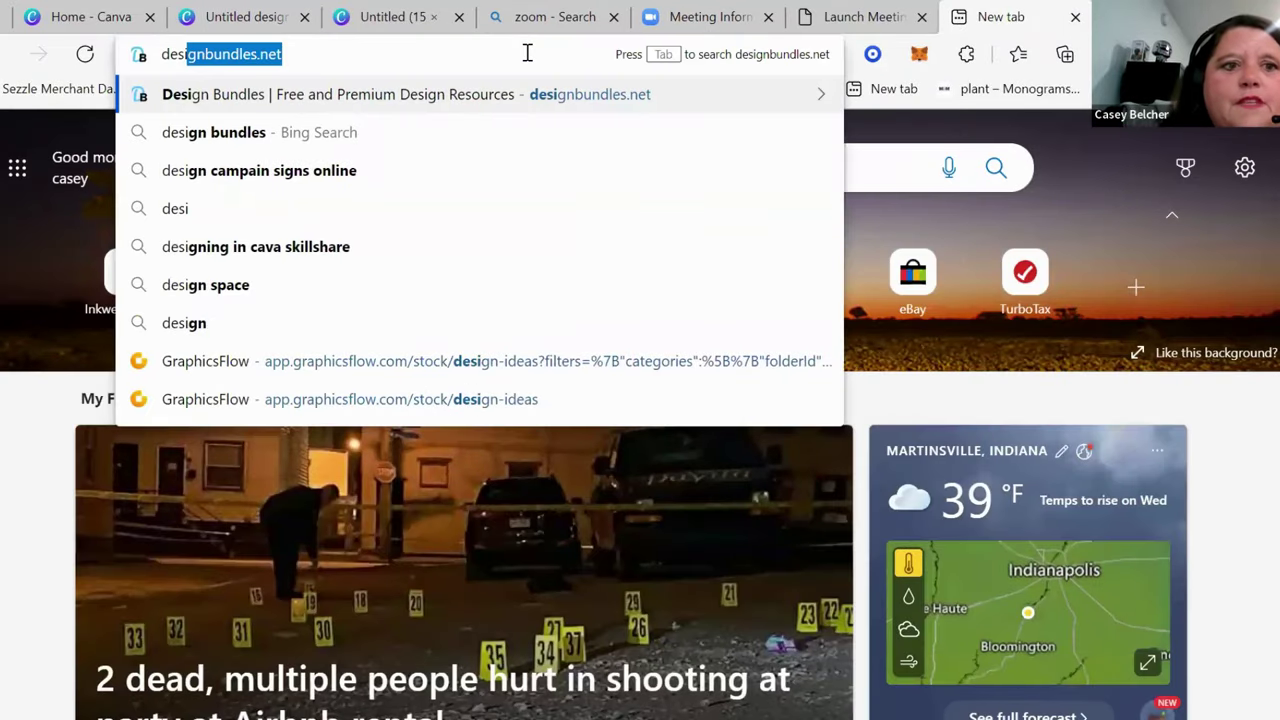
key("Return")
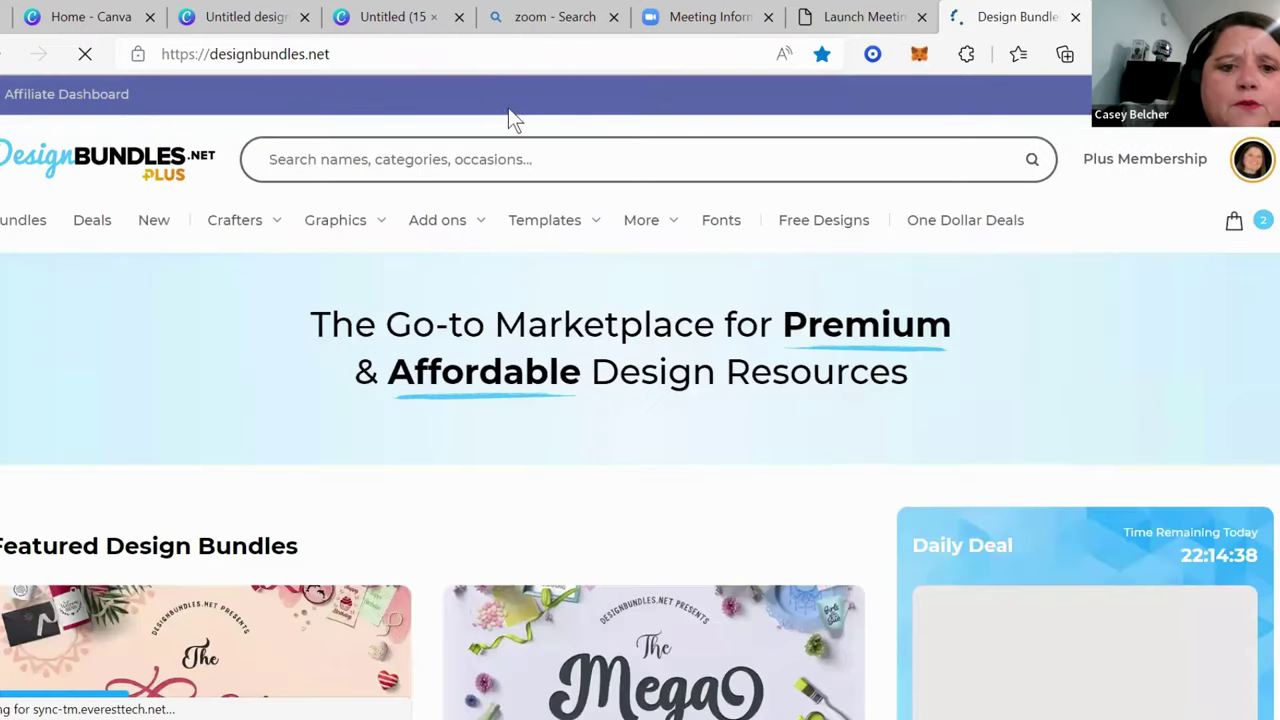
Step: Search the marketplace for 'baseball mom' and browse the results
left_click(479, 163)
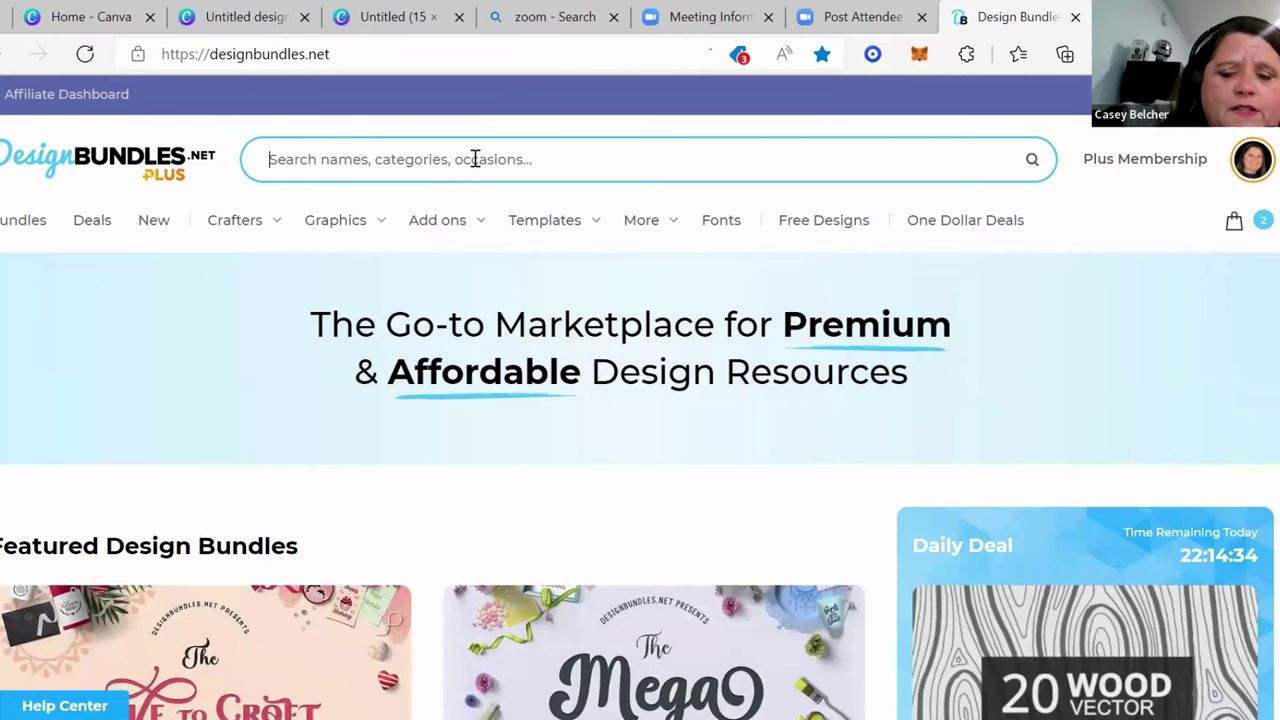
type("ba")
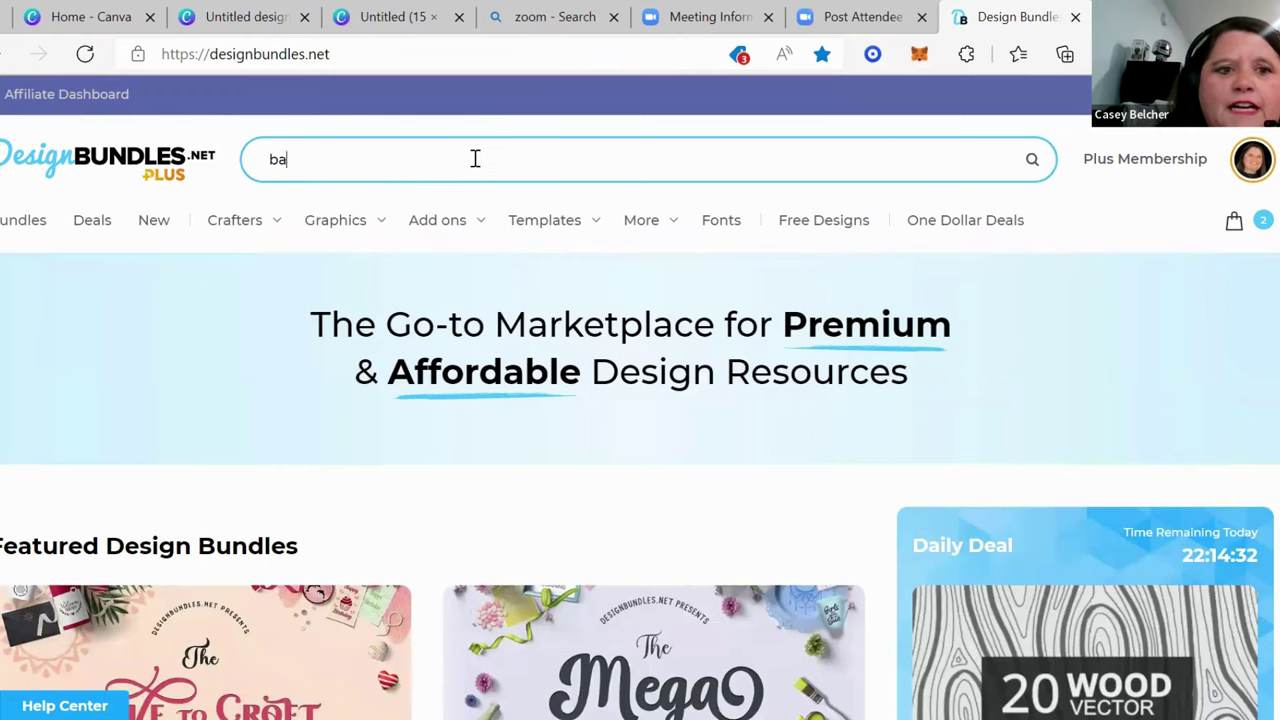
type("seball mom")
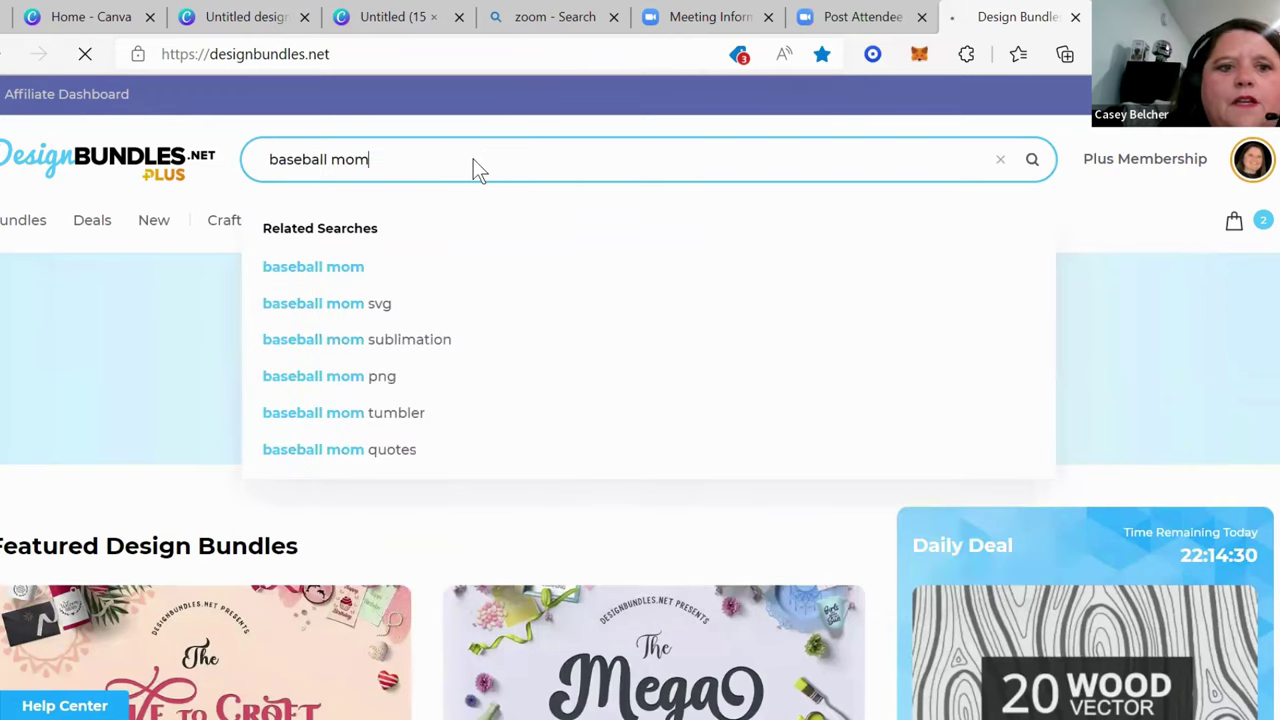
key("Return")
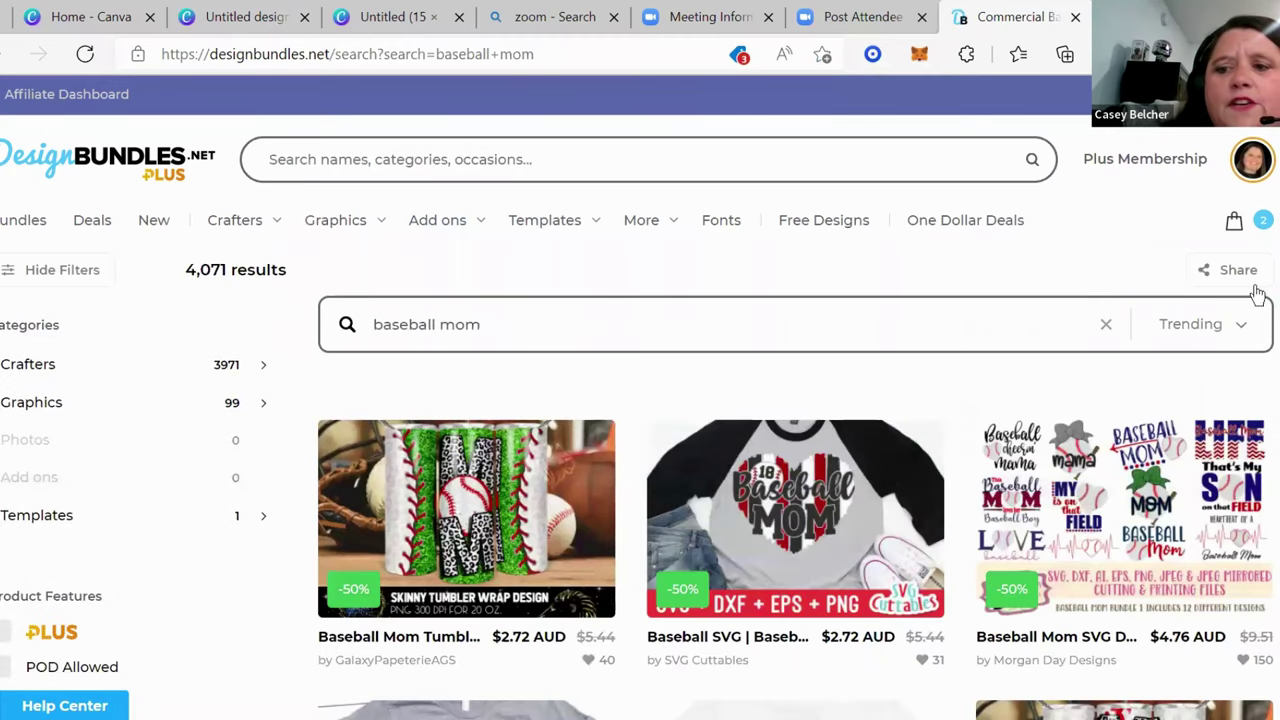
scroll(640, 400, "down", 3)
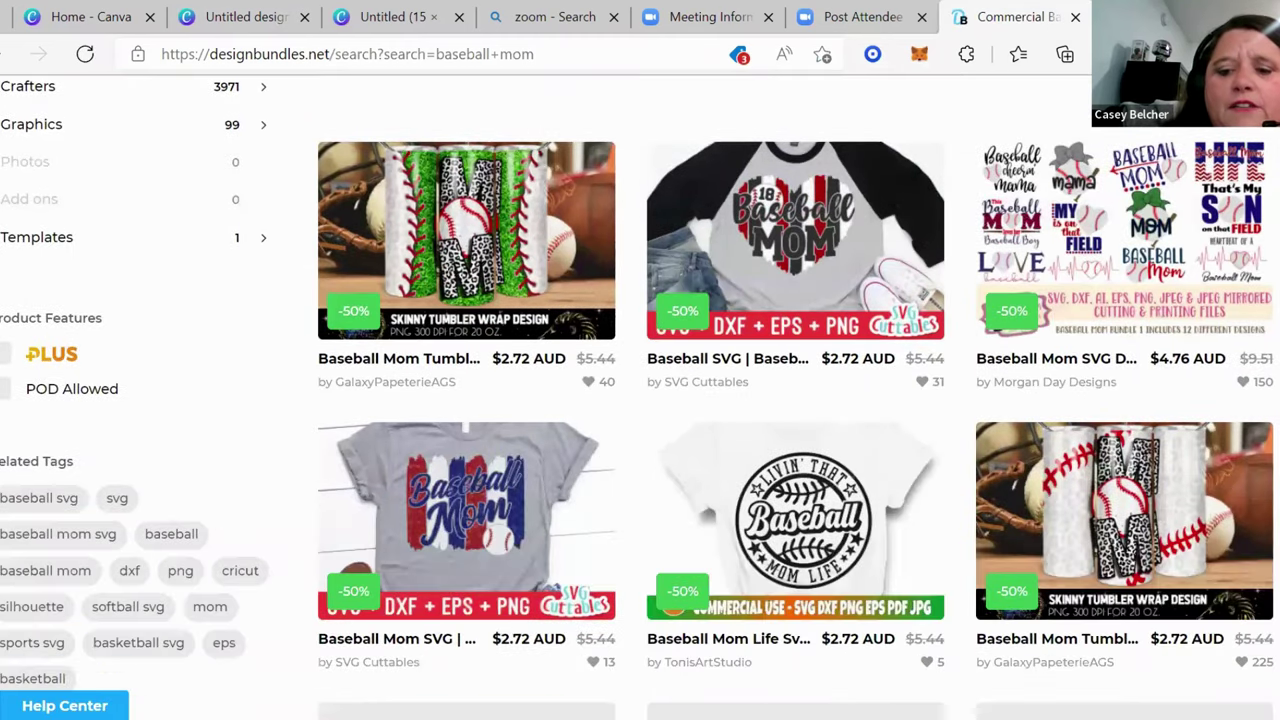
scroll(640, 400, "down", 3)
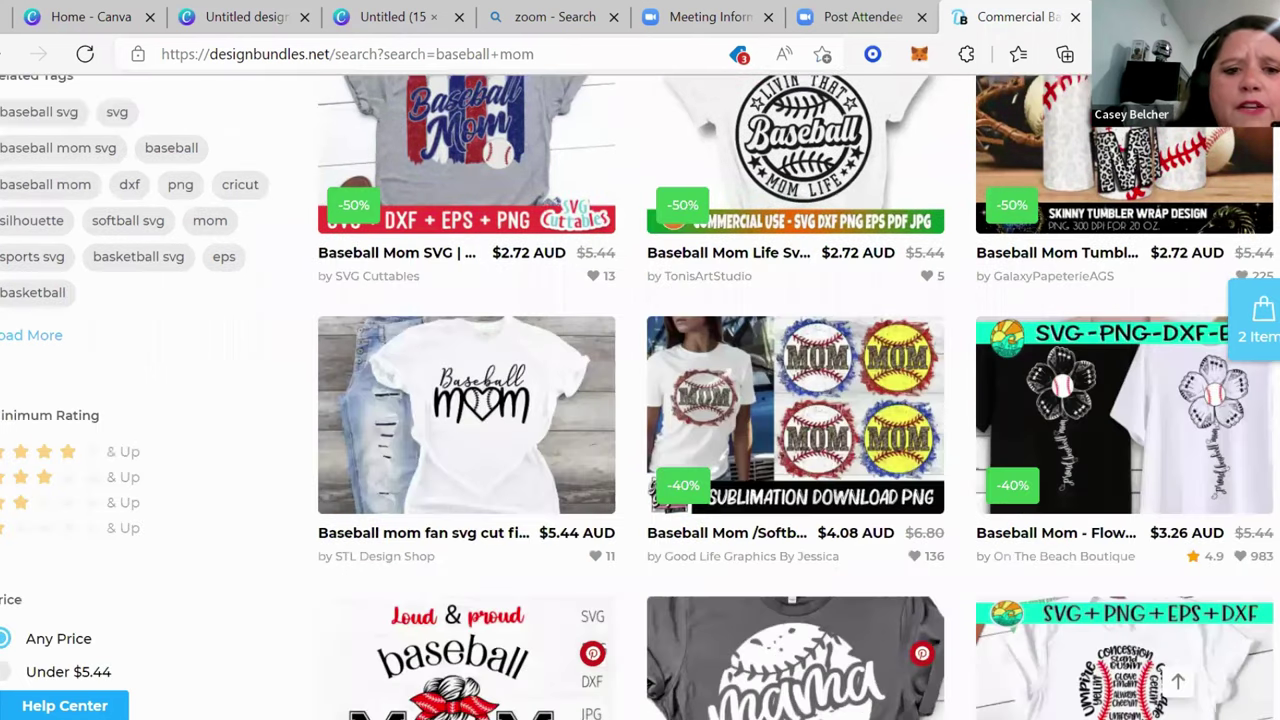
scroll(640, 400, "down", 3)
scroll(640, 400, "down", 3)
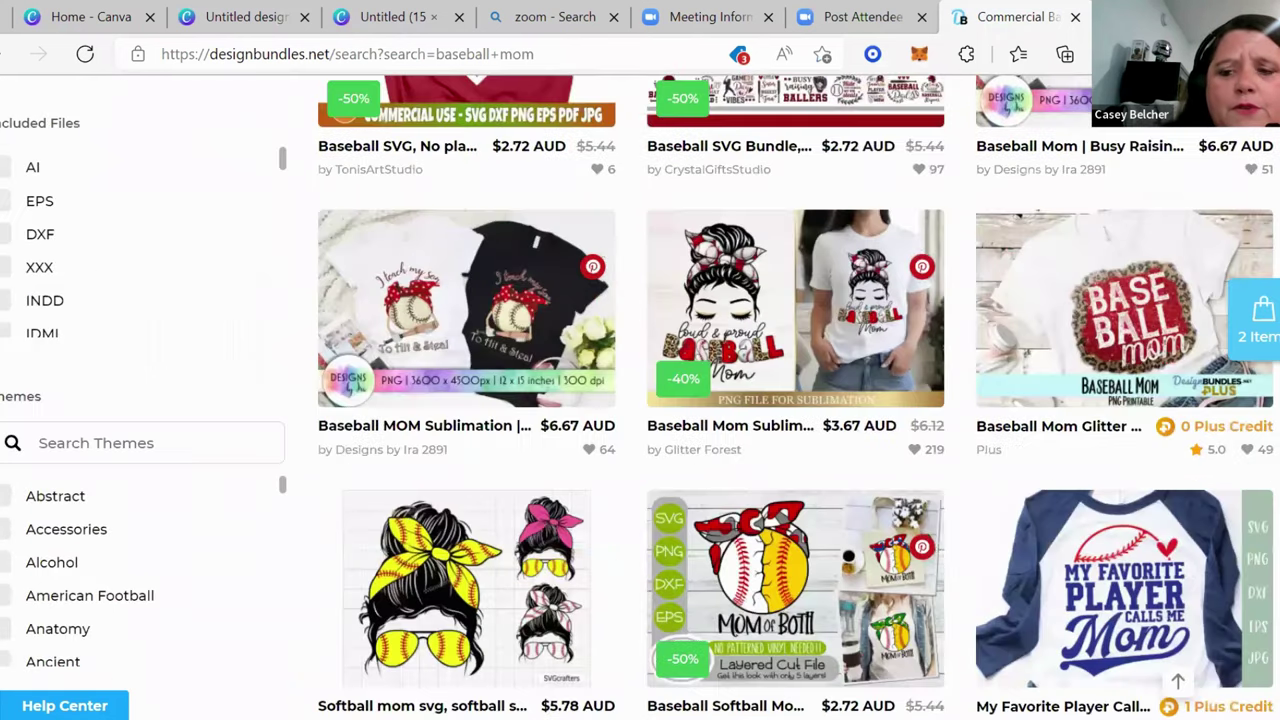
scroll(640, 400, "up", 5)
scroll(1263, 189, "up", 10)
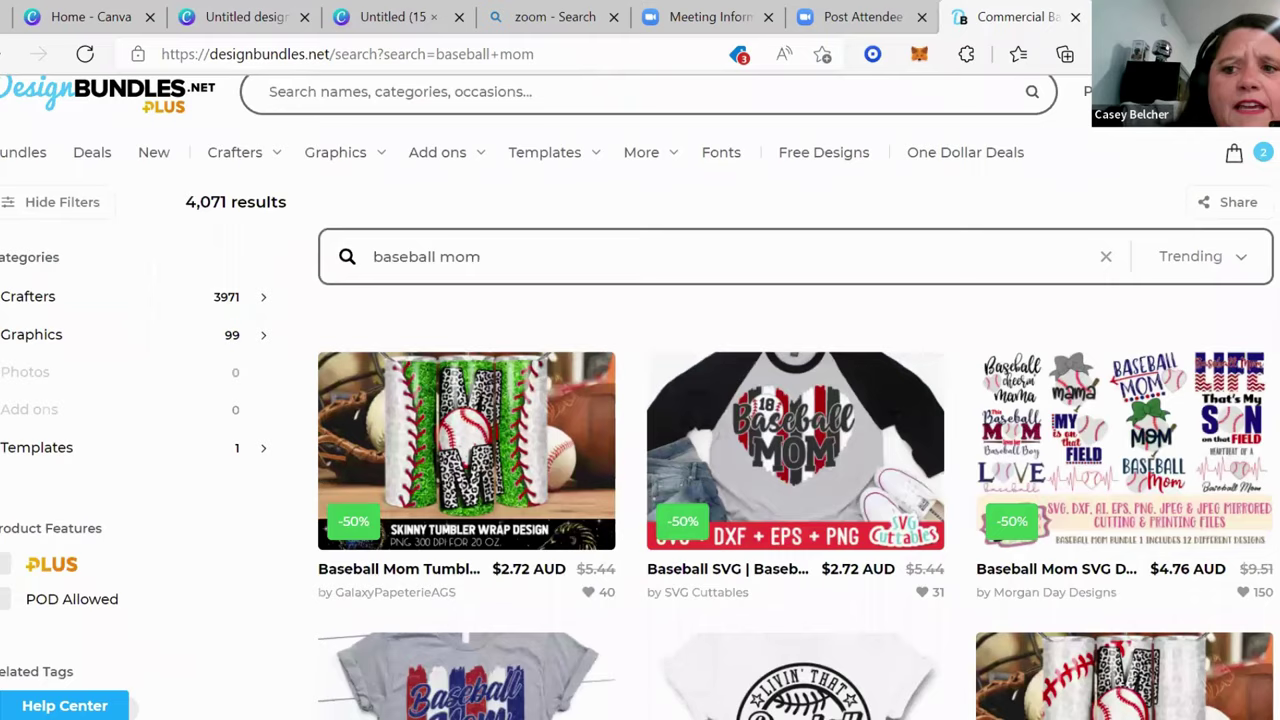
Step: Check the shopping cart, return to the baseball mom results, and open the account menu
left_click(1265, 192)
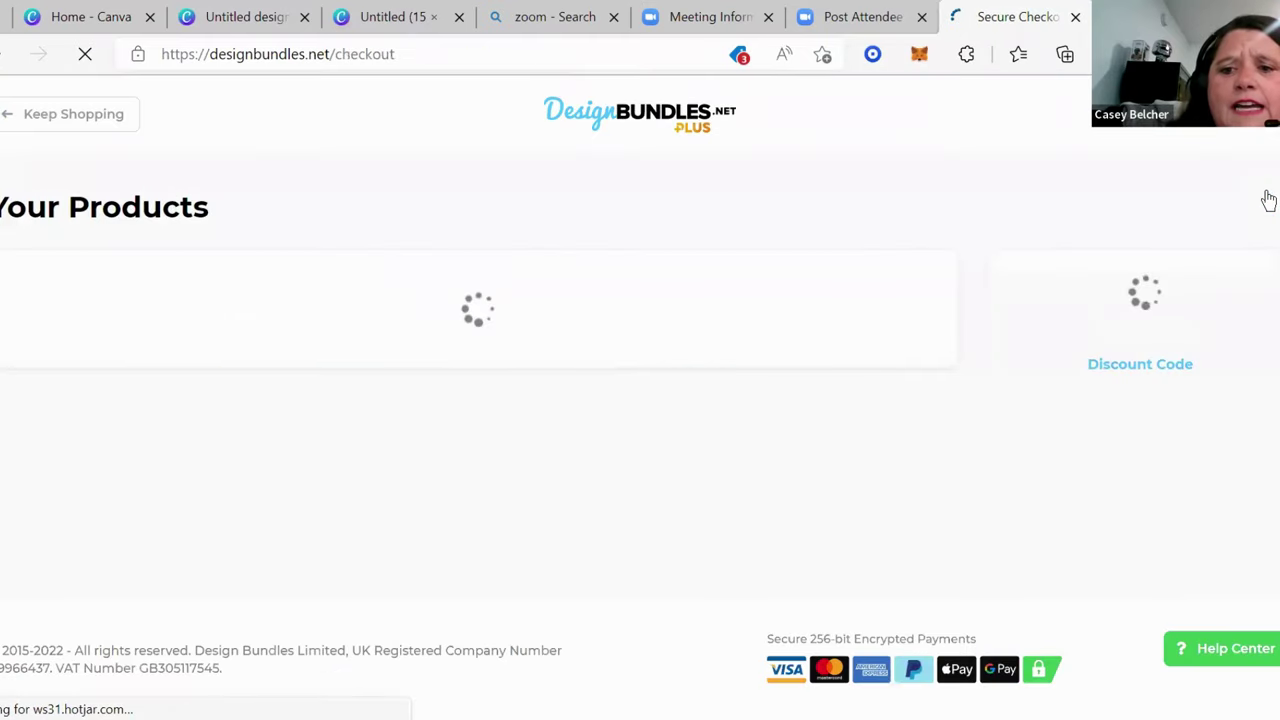
key("alt+Left")
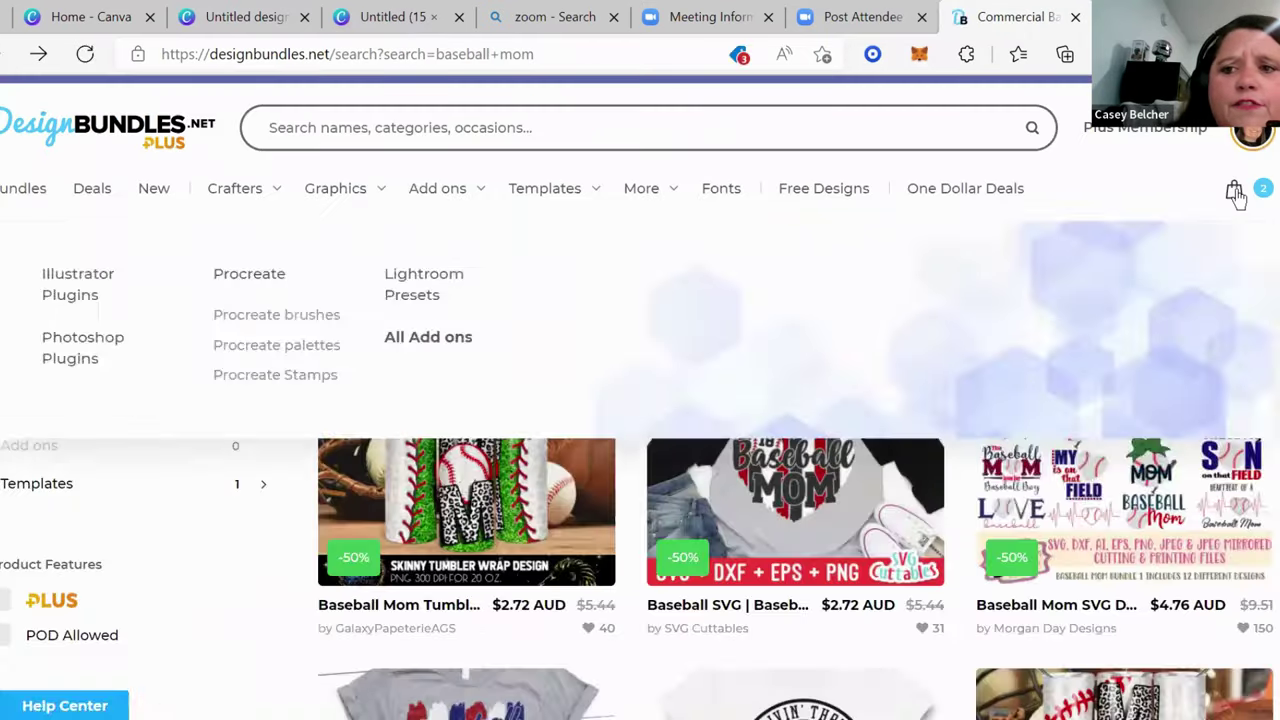
mouse_move(1236, 195)
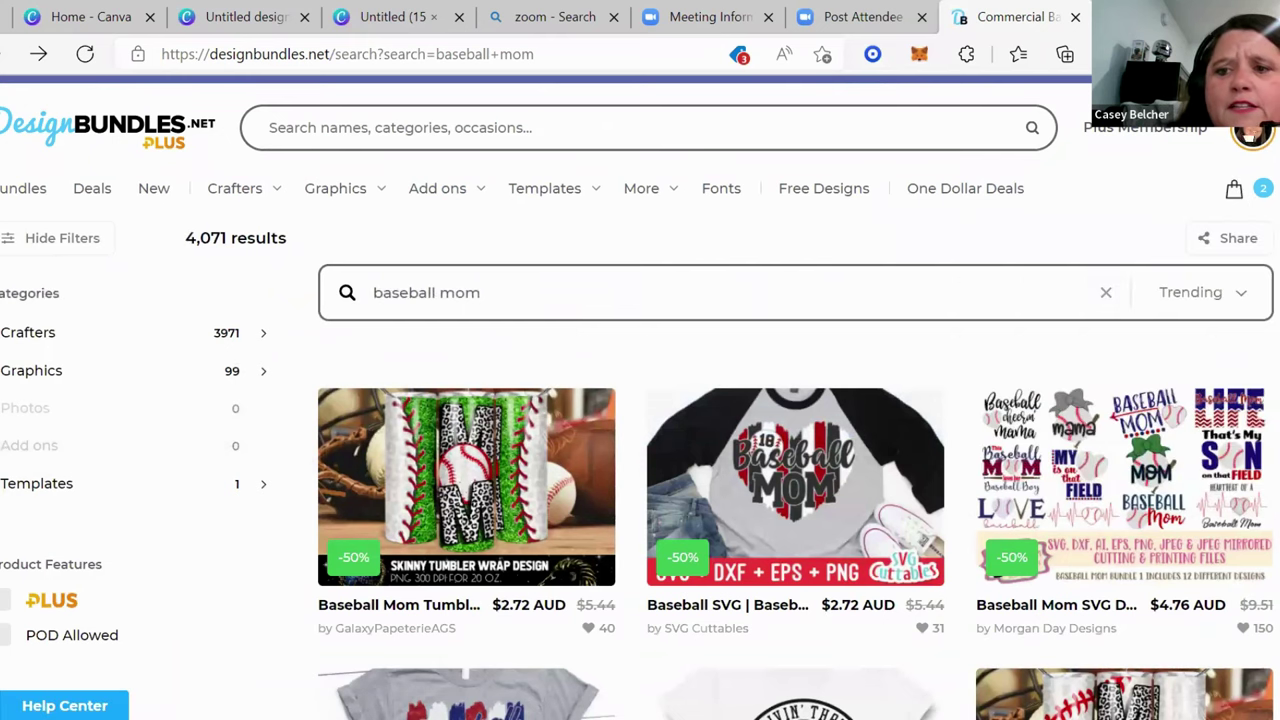
mouse_move(1270, 138)
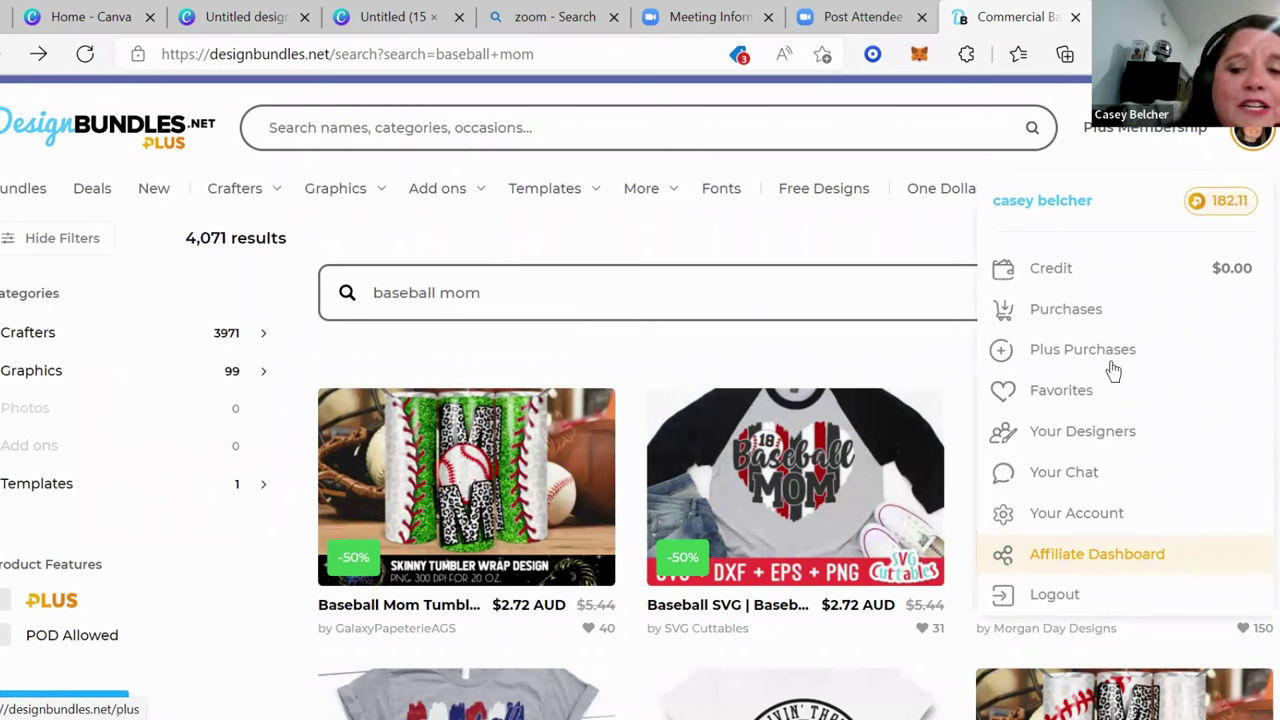
Step: Filter the baseball mom results to PLUS designs and scroll to the Loud & Proud card
left_click(8, 600)
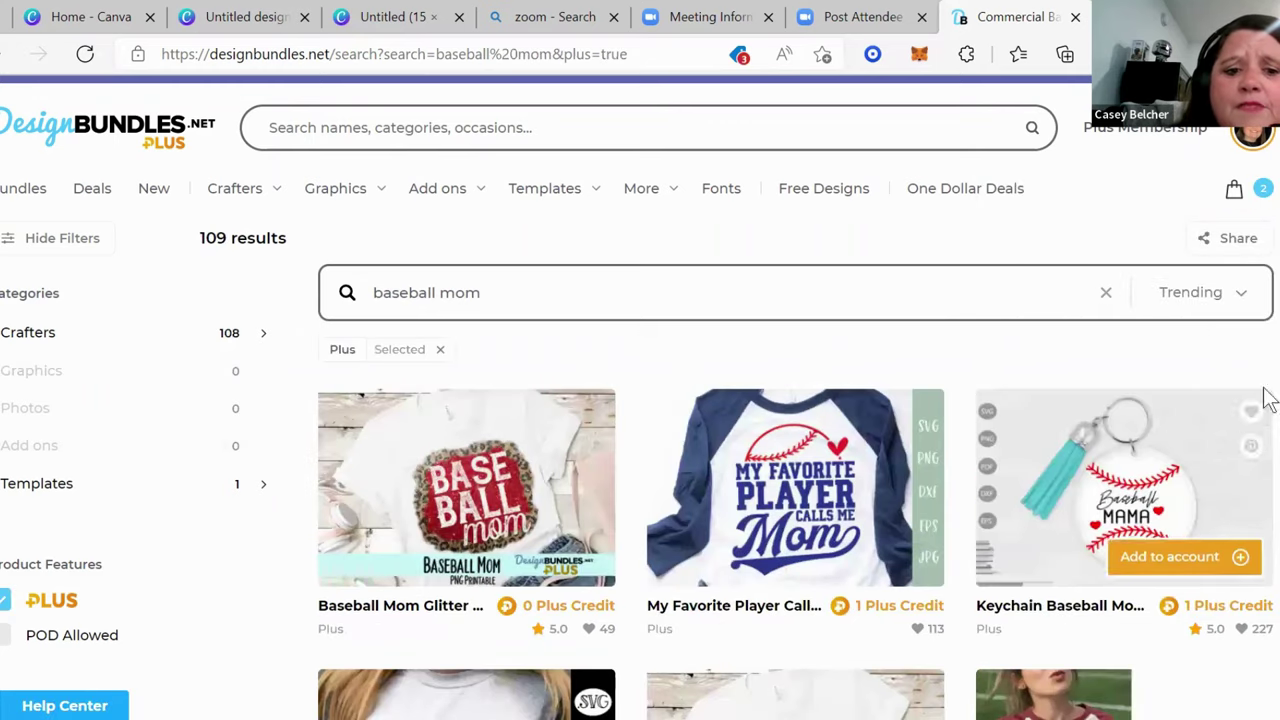
scroll(640, 400, "down", 2)
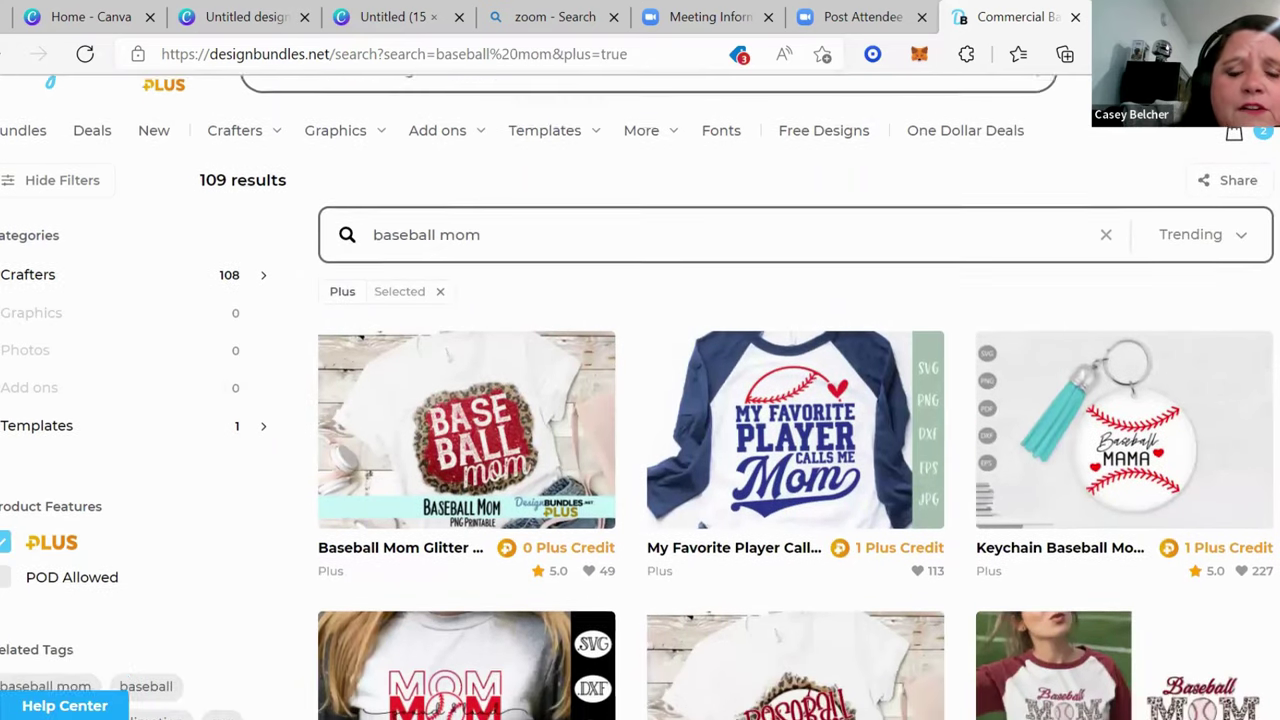
scroll(640, 400, "down", 3)
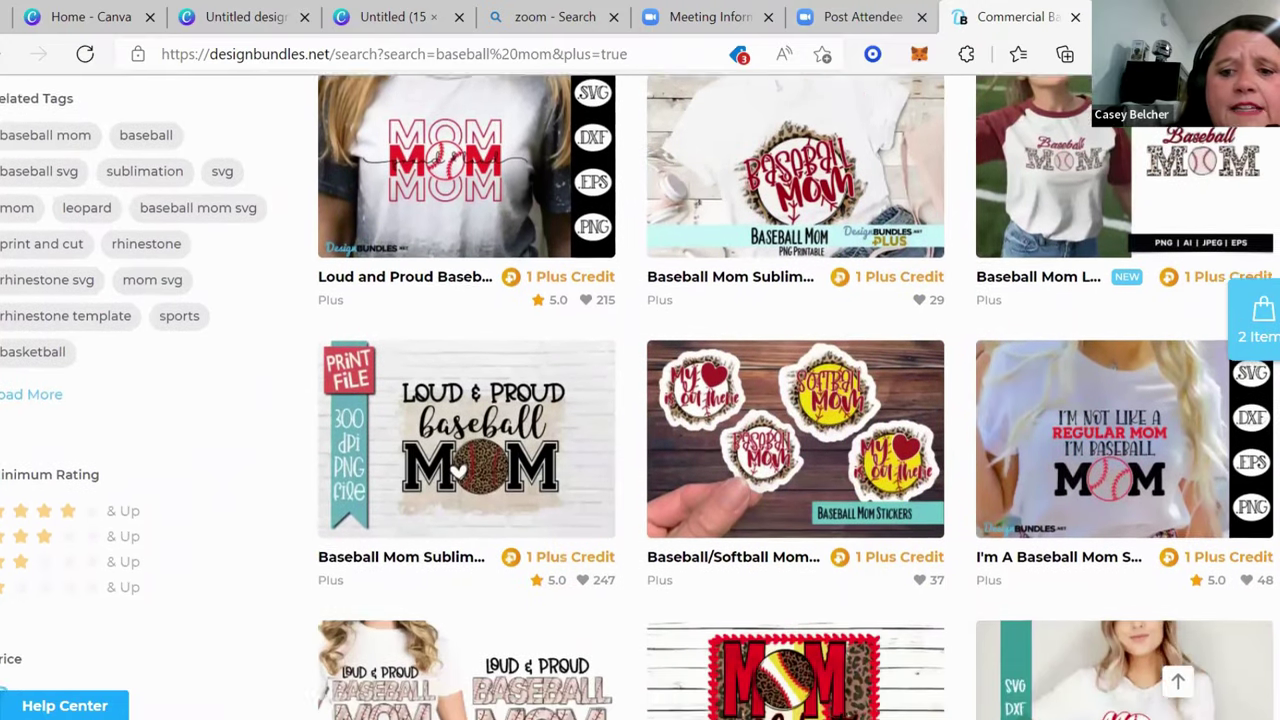
scroll(640, 400, "down", 2)
scroll(640, 400, "down", 6)
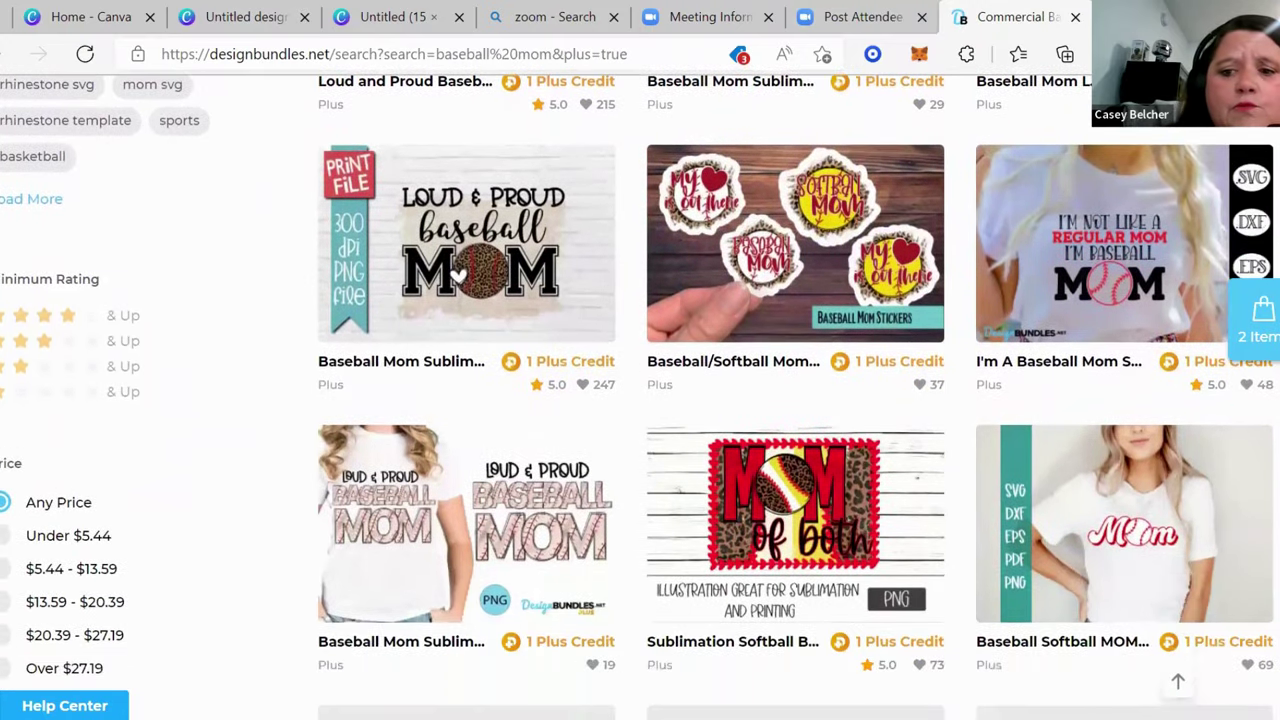
scroll(640, 400, "down", 8)
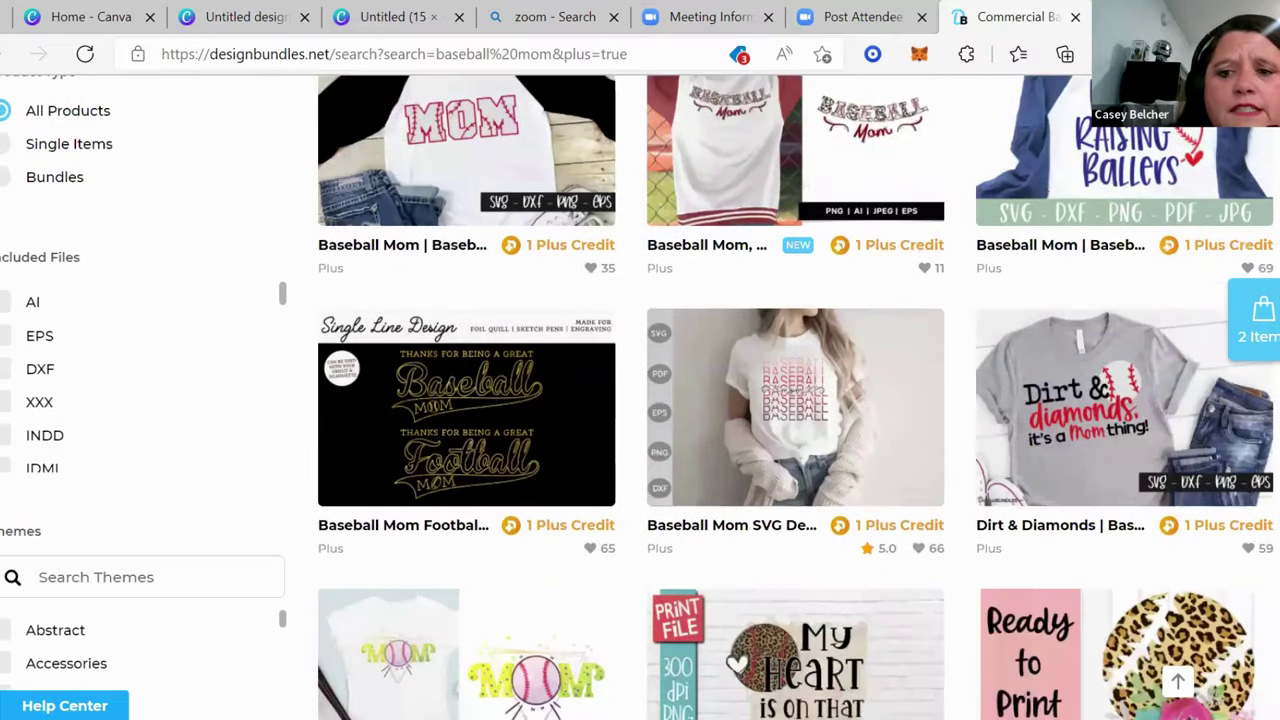
scroll(640, 400, "down", 3)
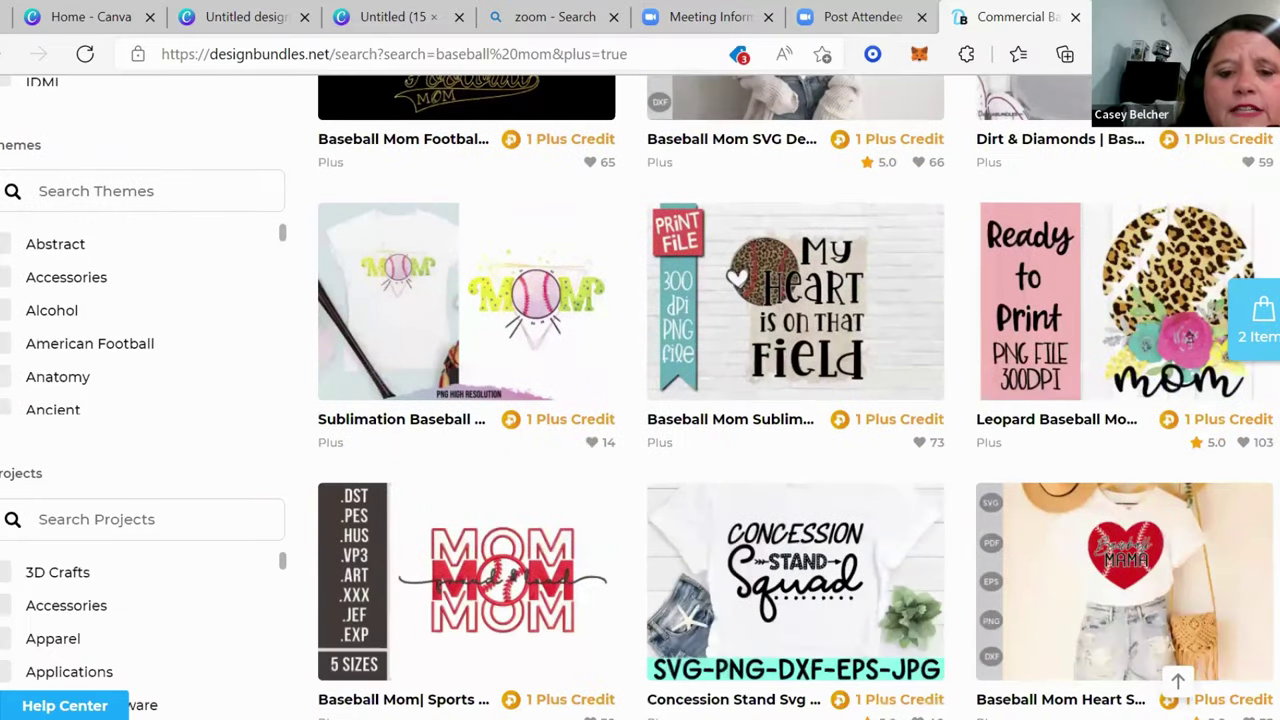
scroll(640, 400, "up", 10)
scroll(640, 400, "up", 8)
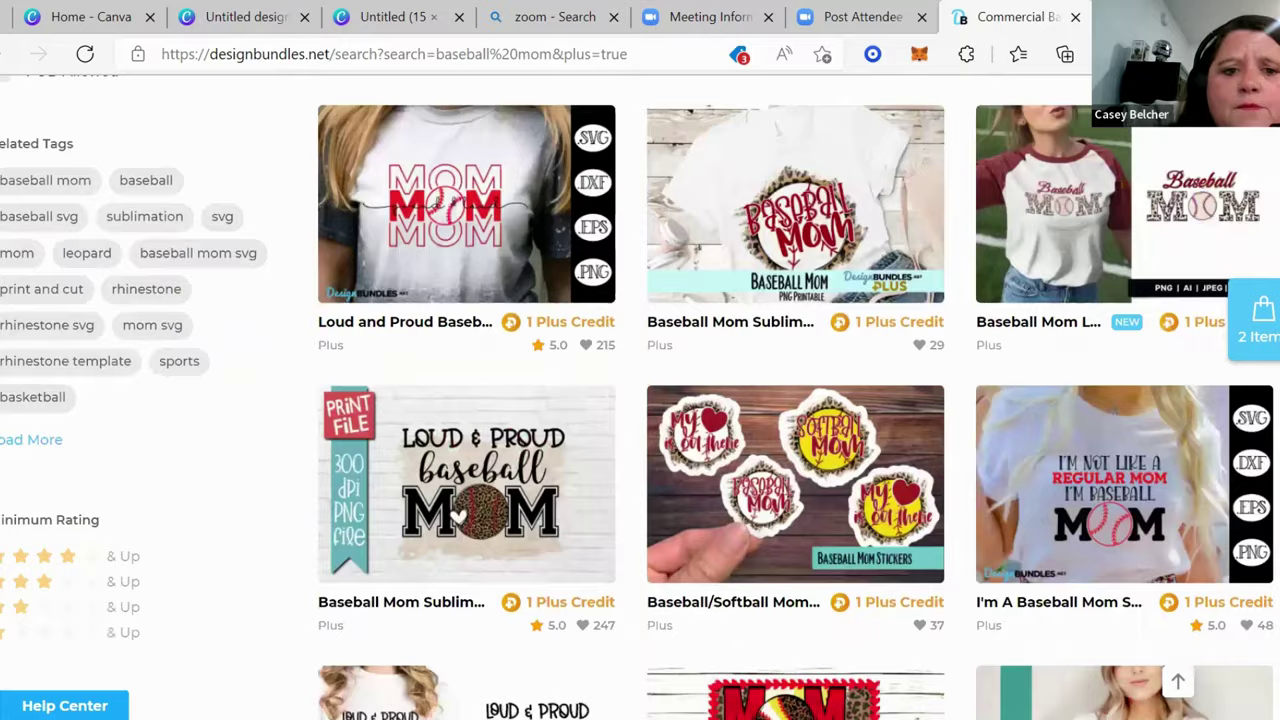
scroll(640, 400, "down", 2)
scroll(640, 400, "down", 2)
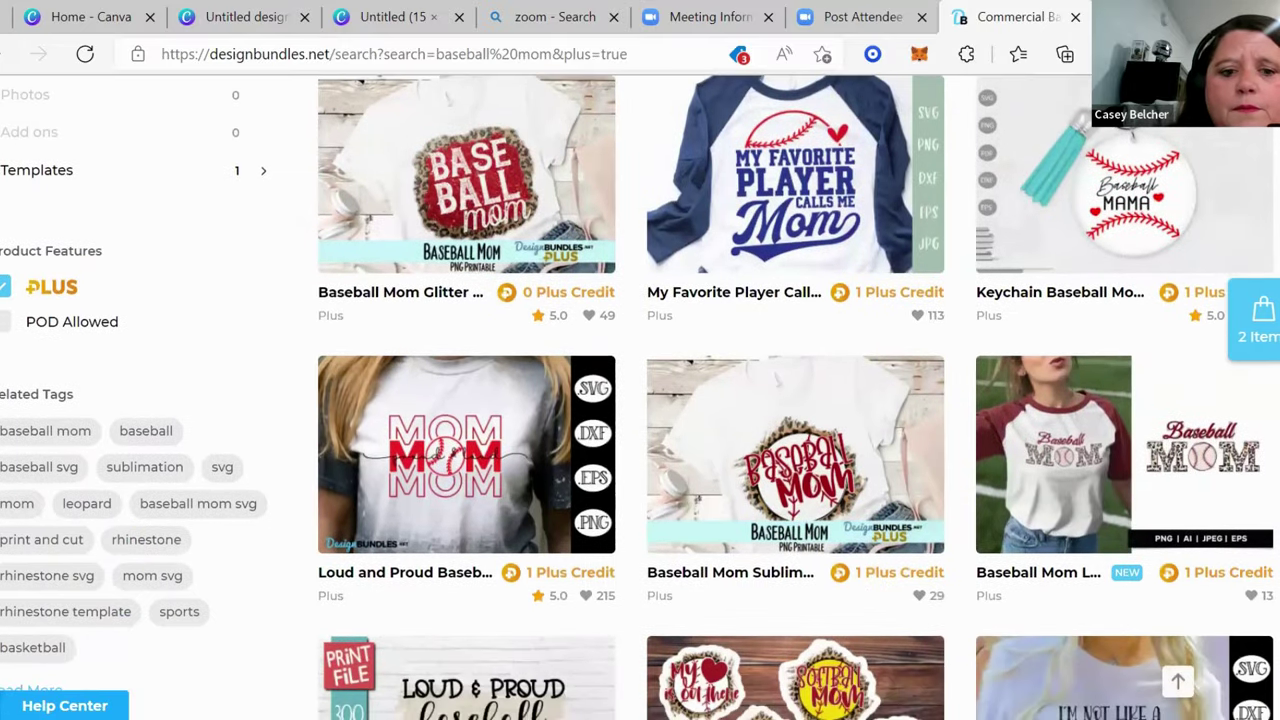
scroll(475, 423, "down", 3)
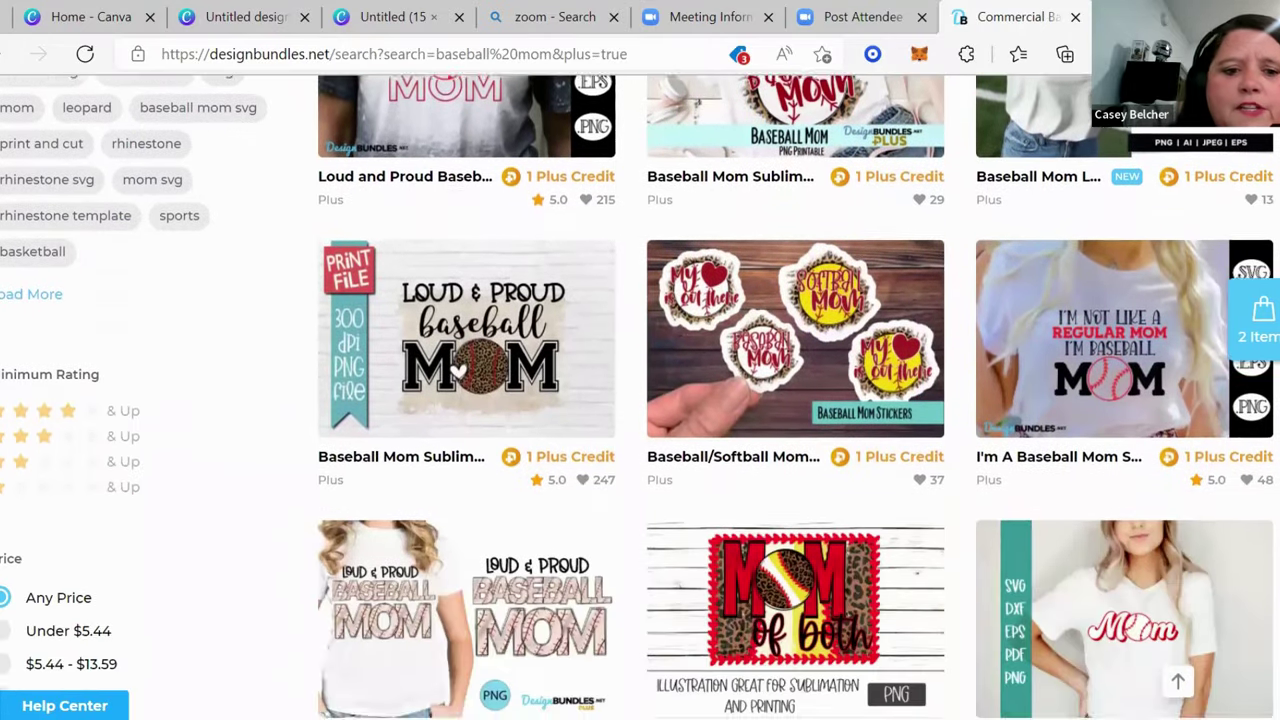
Step: Add the Loud & Proud MOM design to the account and save it as sports mom-01.png on the Desktop
left_click(475, 423)
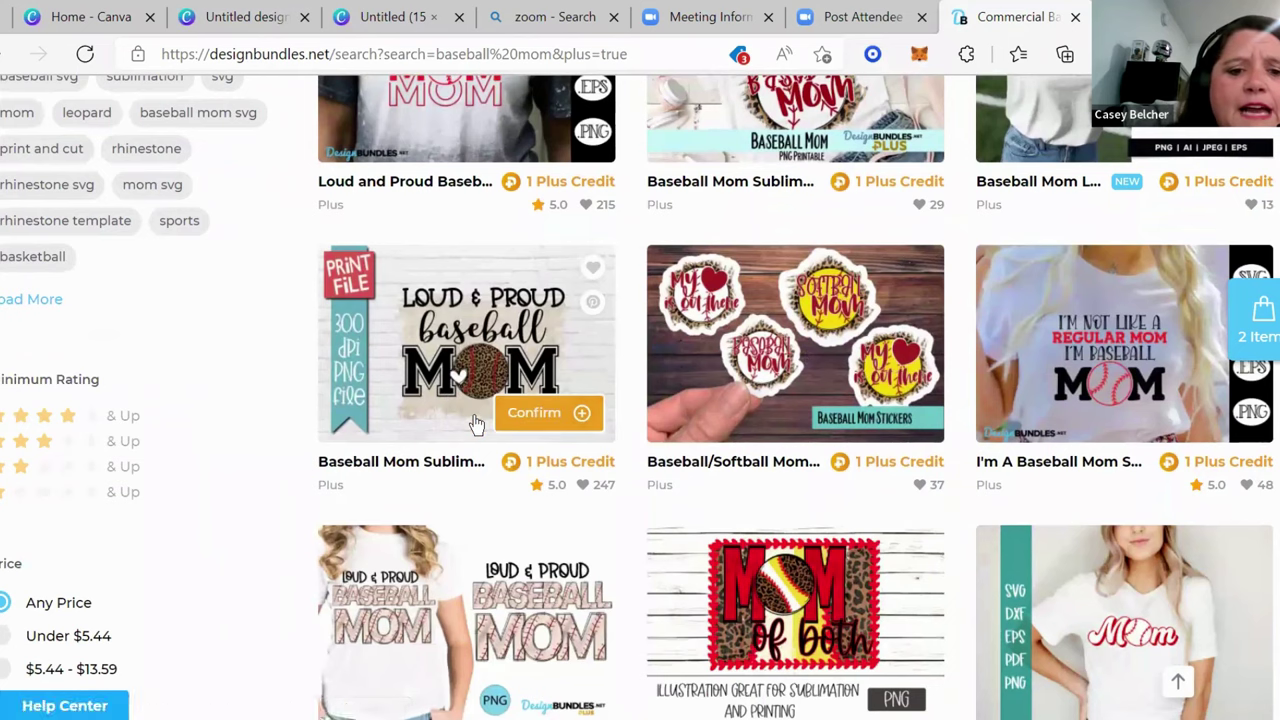
left_click(537, 416)
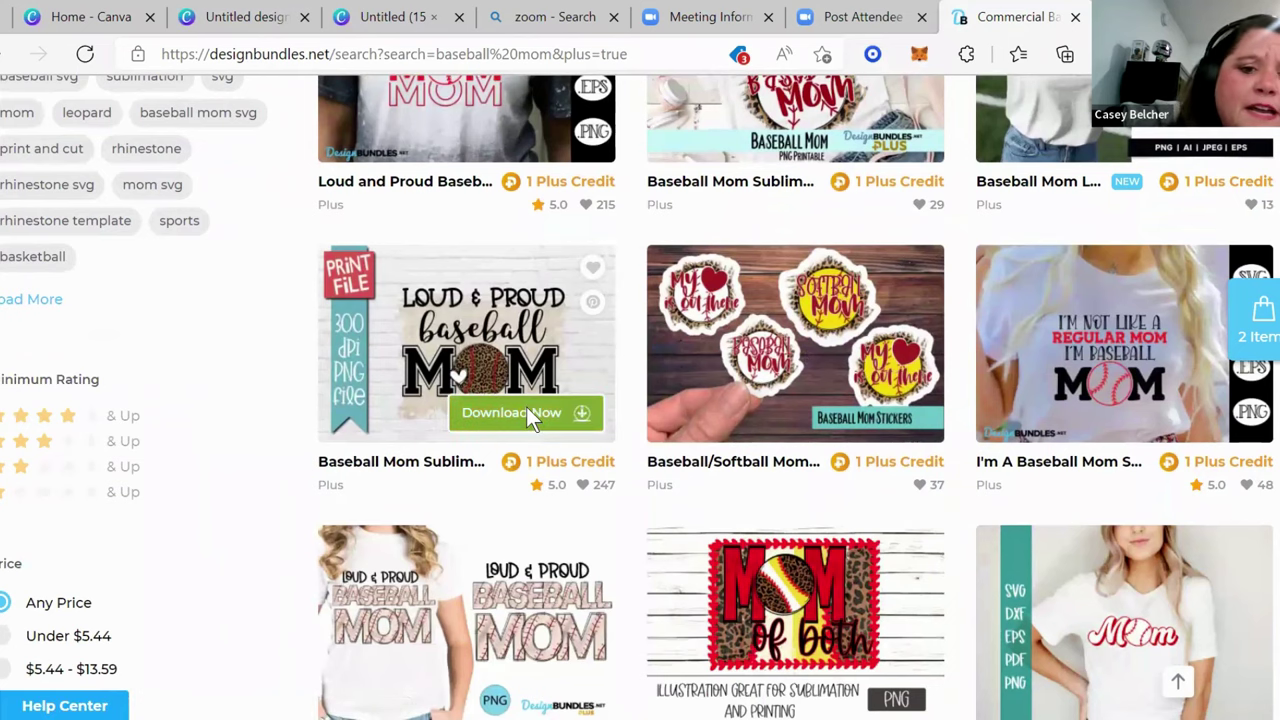
left_click(526, 406)
left_click(822, 412)
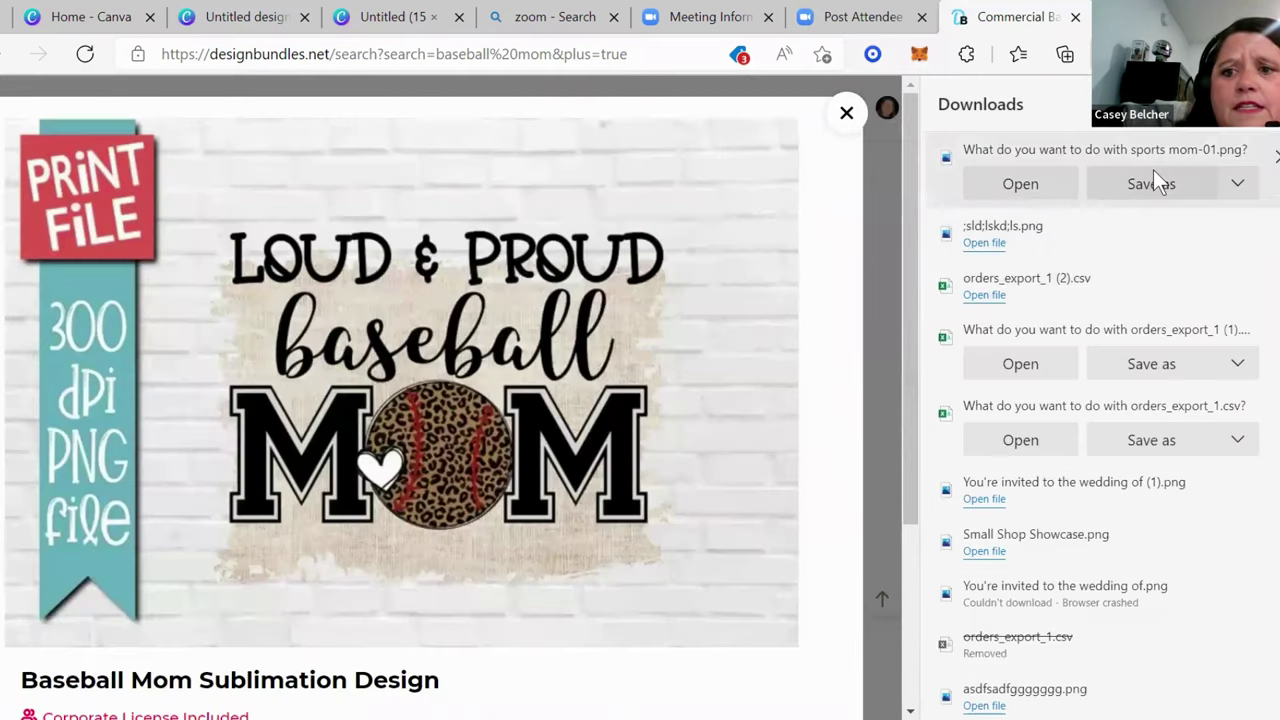
left_click(1153, 172)
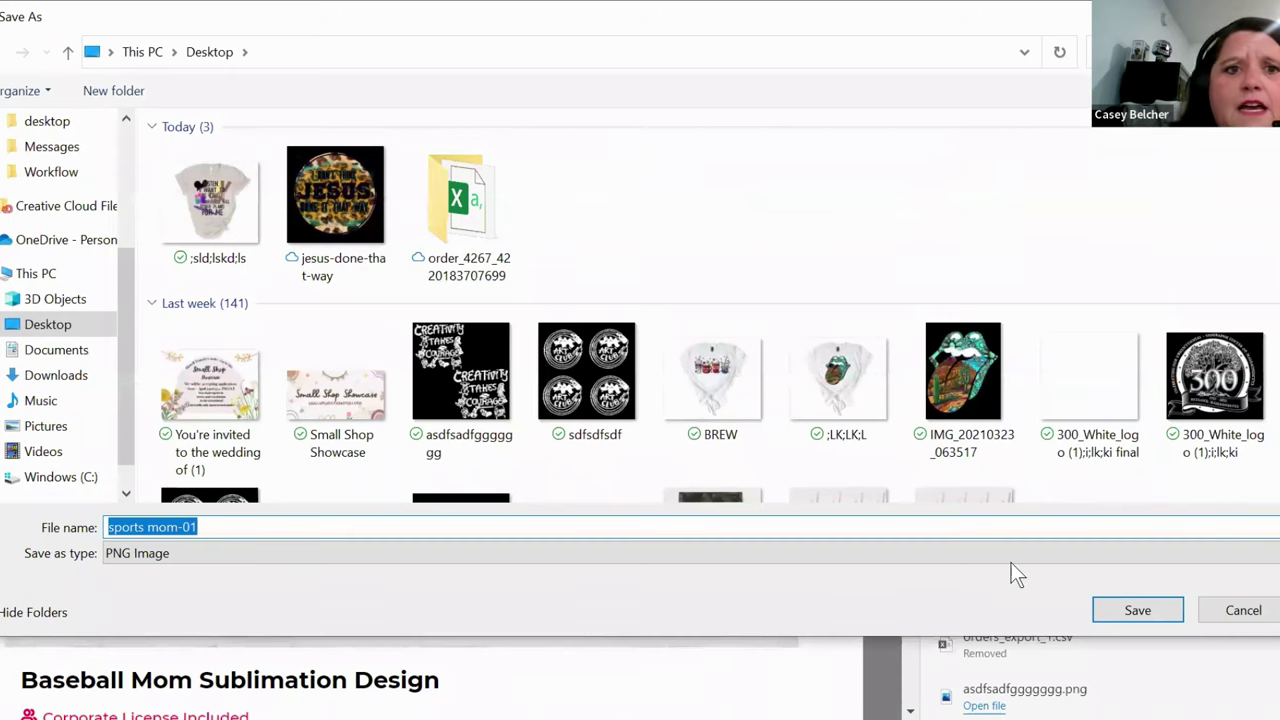
key("Return")
left_click(114, 17)
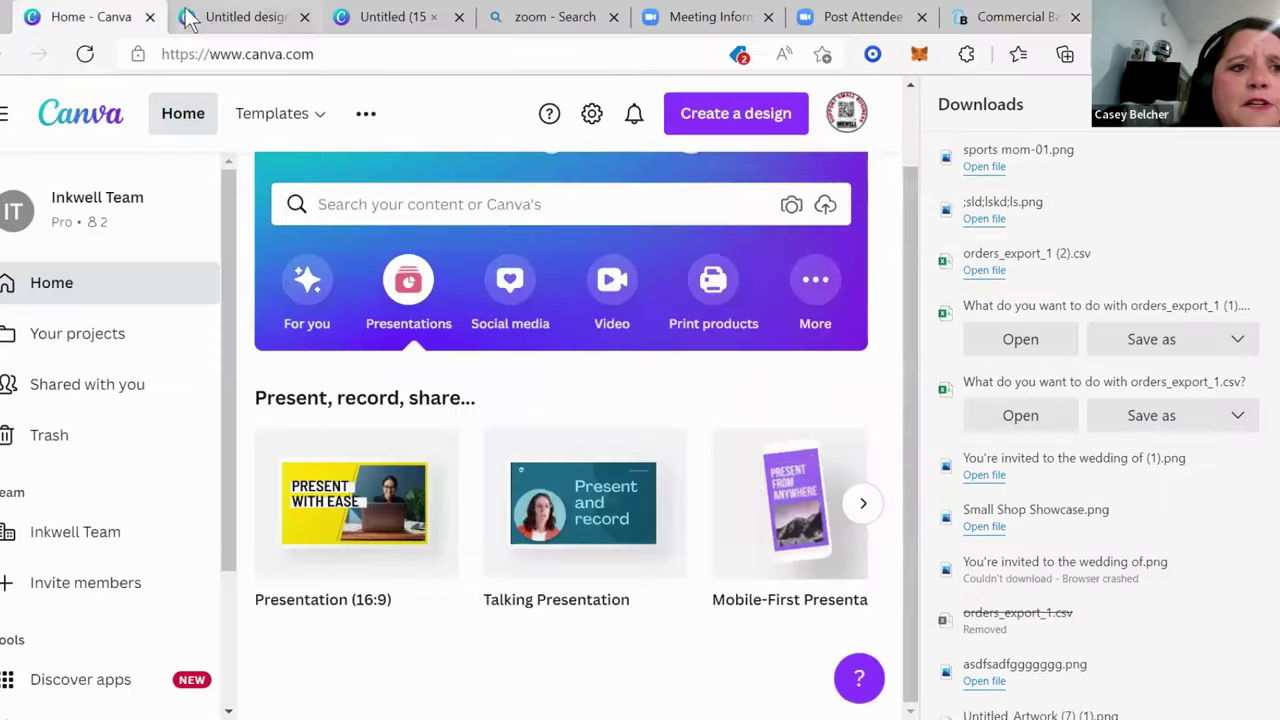
Step: Upload sports mom-01 from the Desktop into the 15 × 15 in design's uploads
left_click(203, 22)
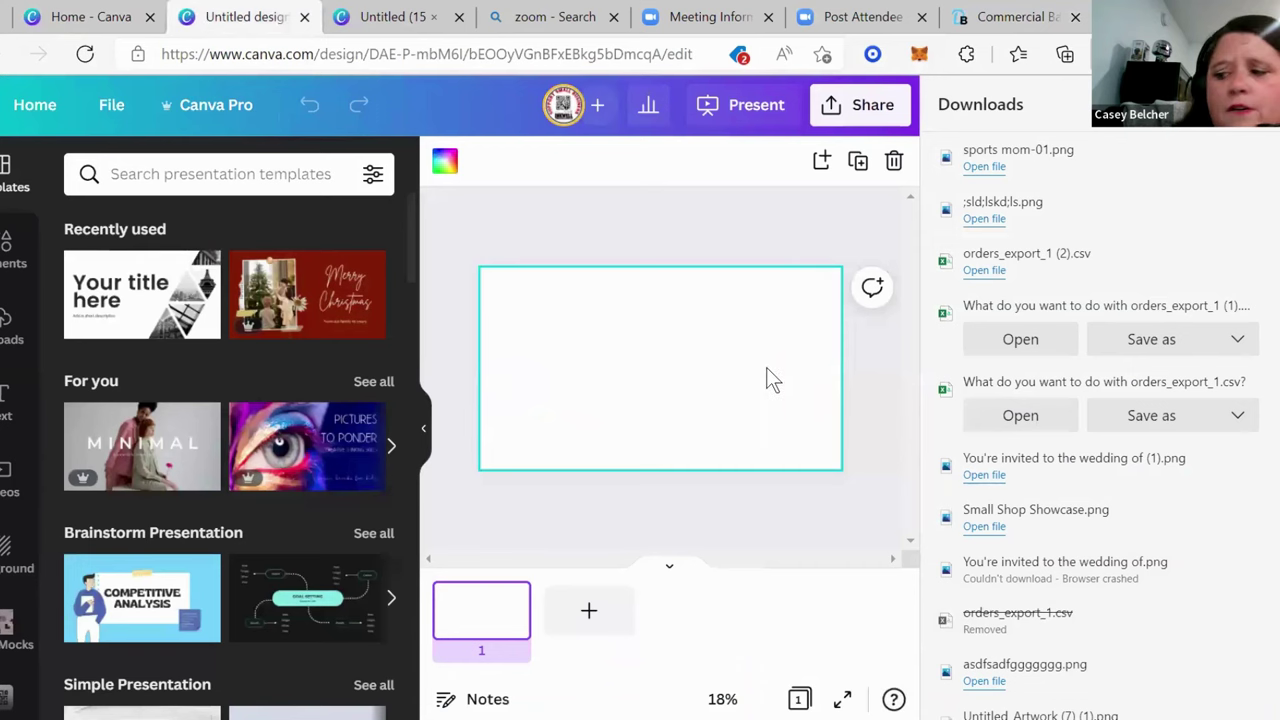
key("ctrl+Tab")
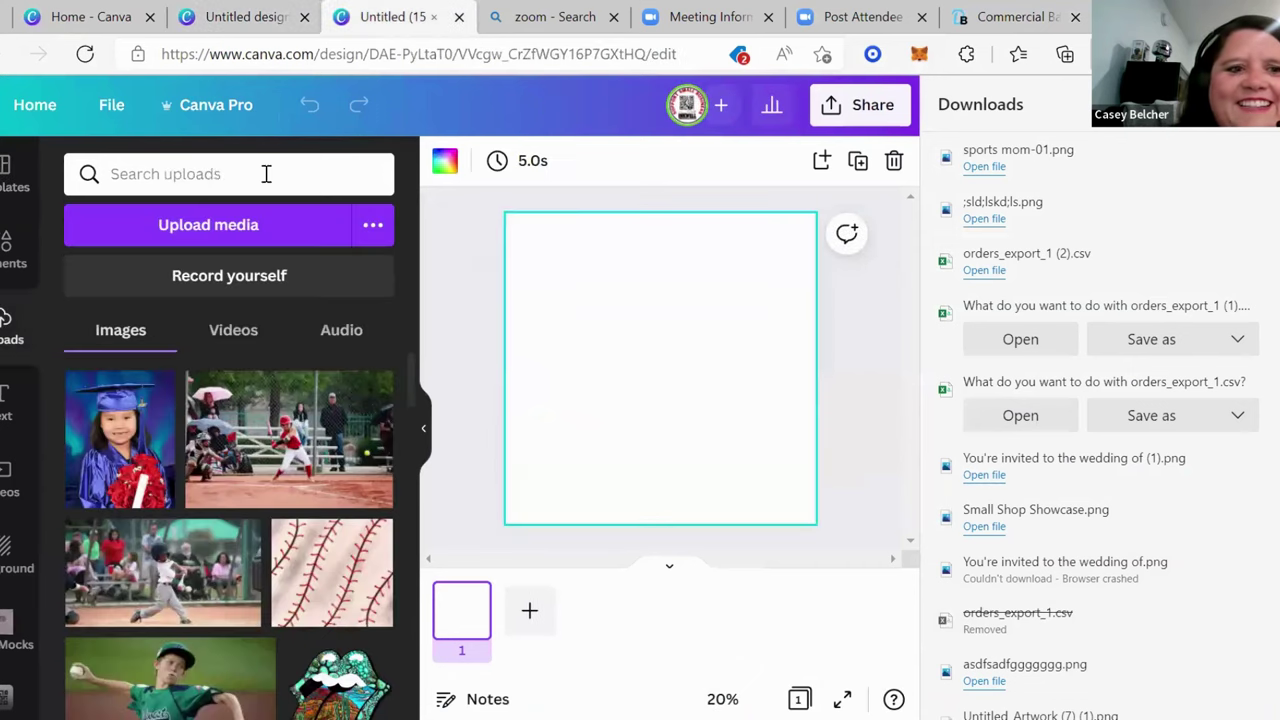
left_click(196, 225)
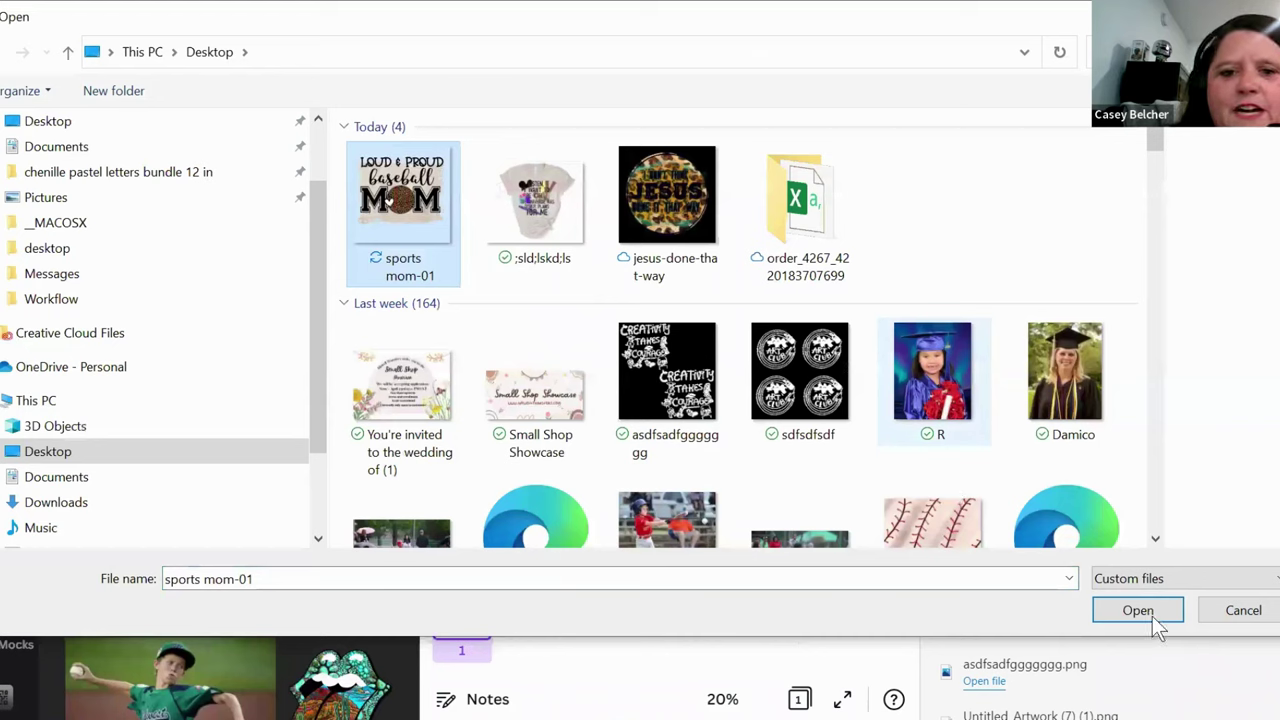
key("Return")
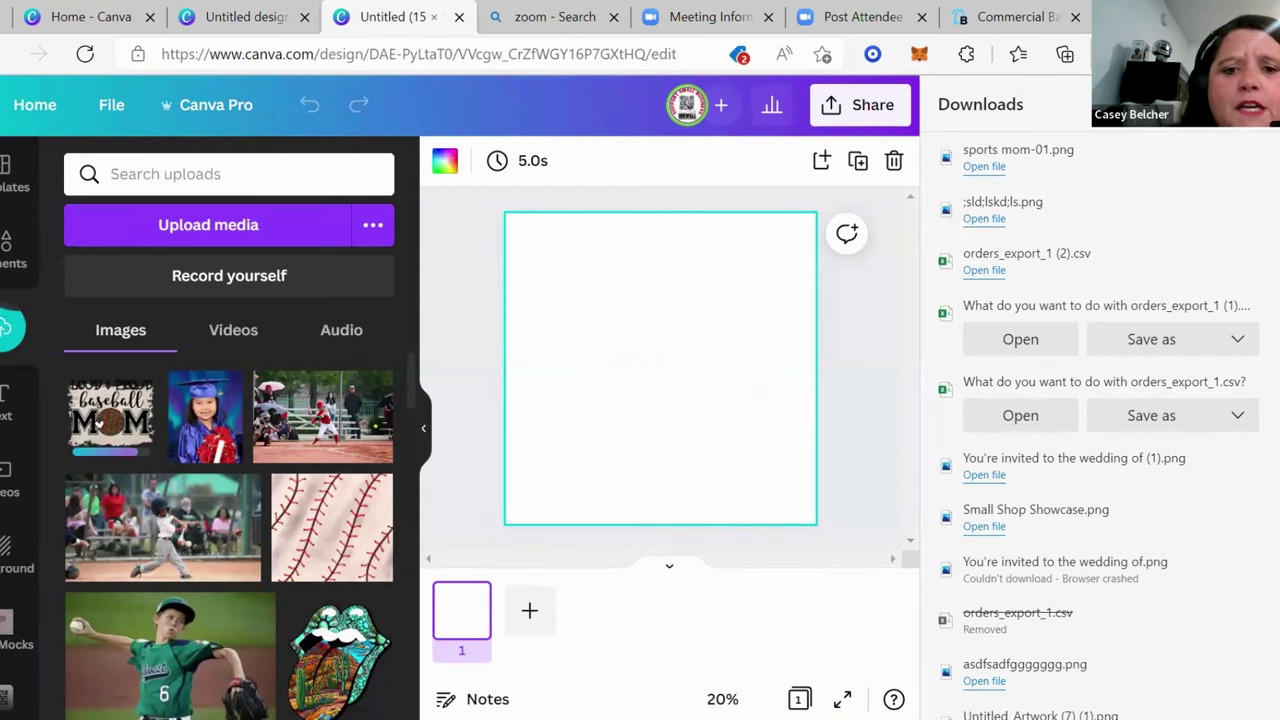
left_click(648, 342)
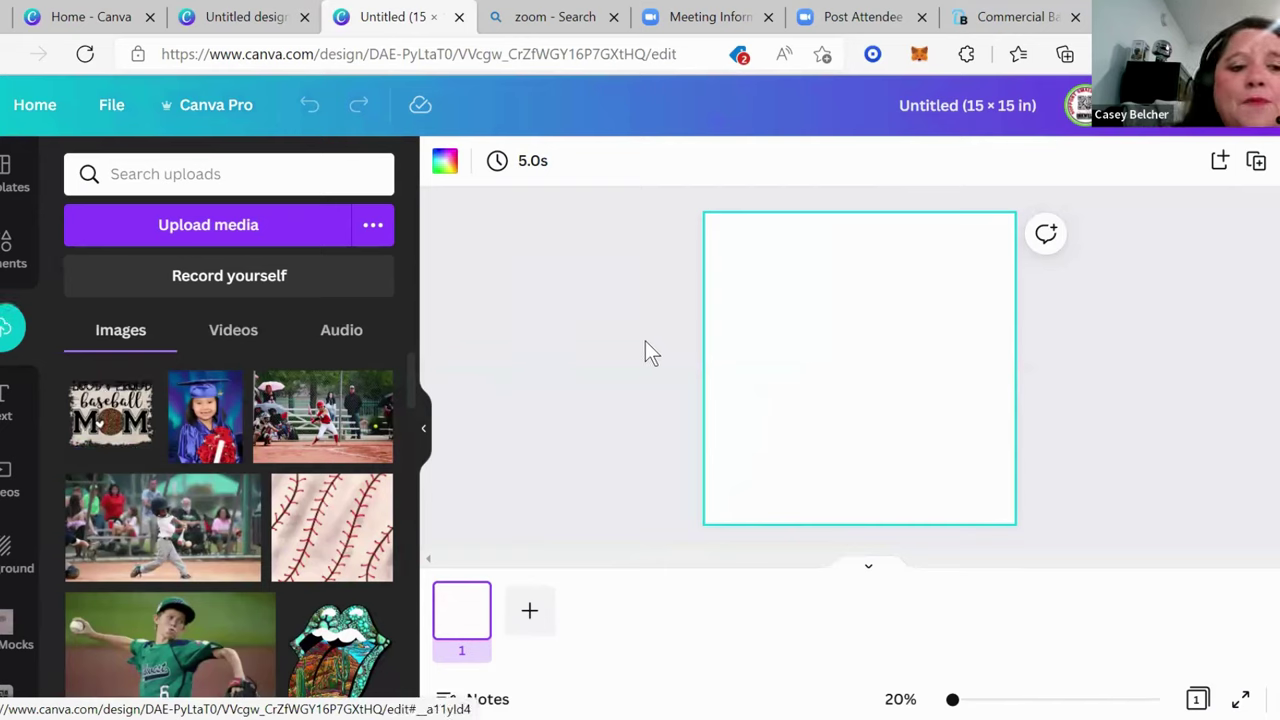
Step: Place the Loud & Proud MOM image on the page and enlarge it to about 14.8 in wide
left_click(110, 412)
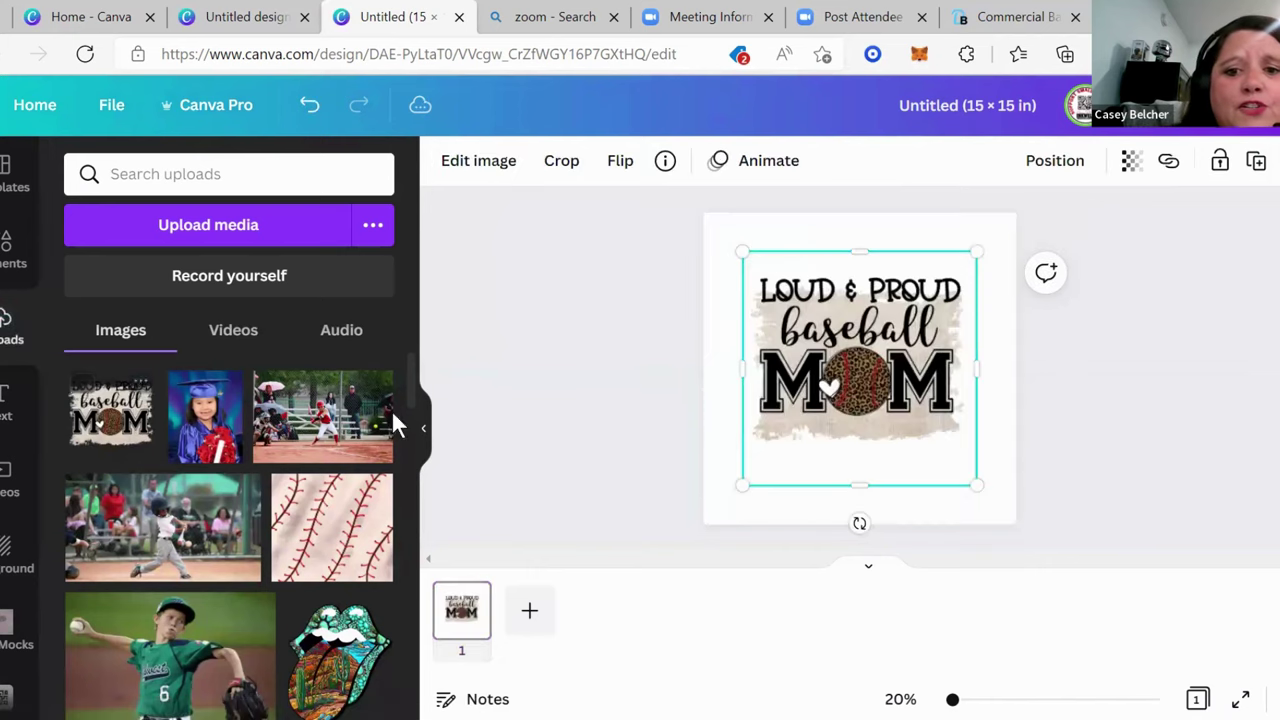
left_click_drag(780, 378, 758, 357)
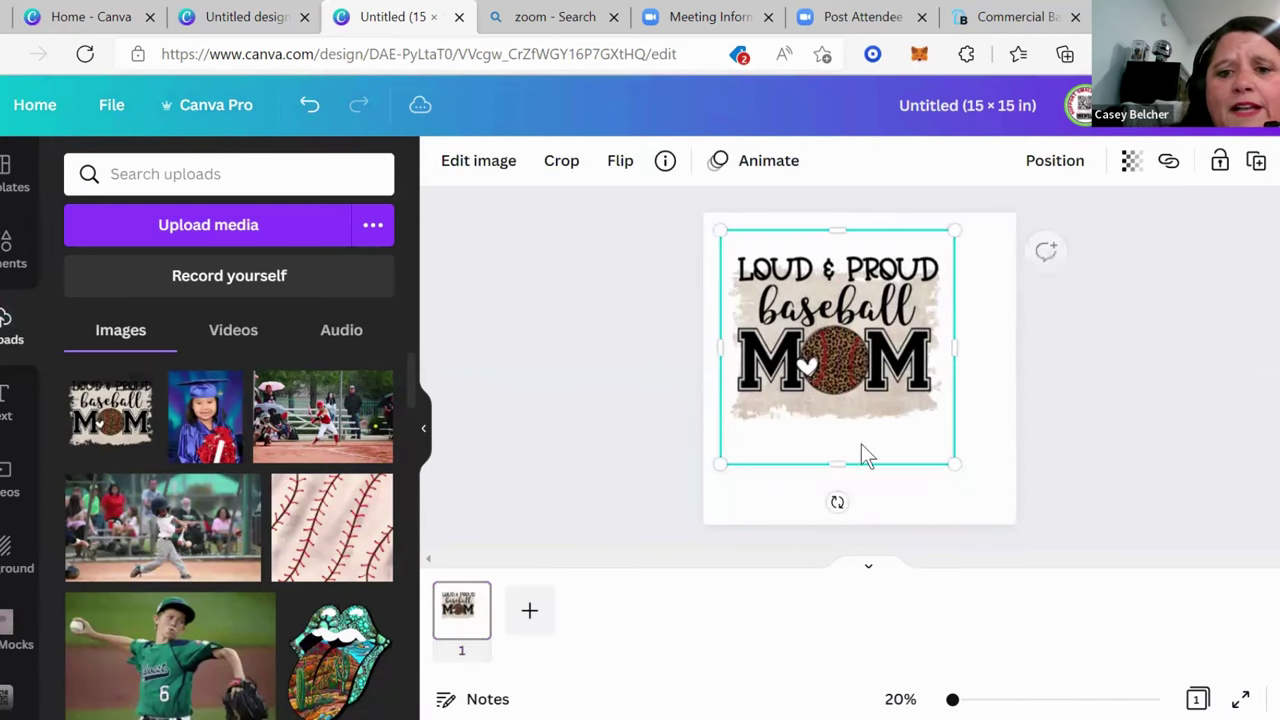
left_click_drag(982, 476, 1030, 520)
left_click(1091, 448)
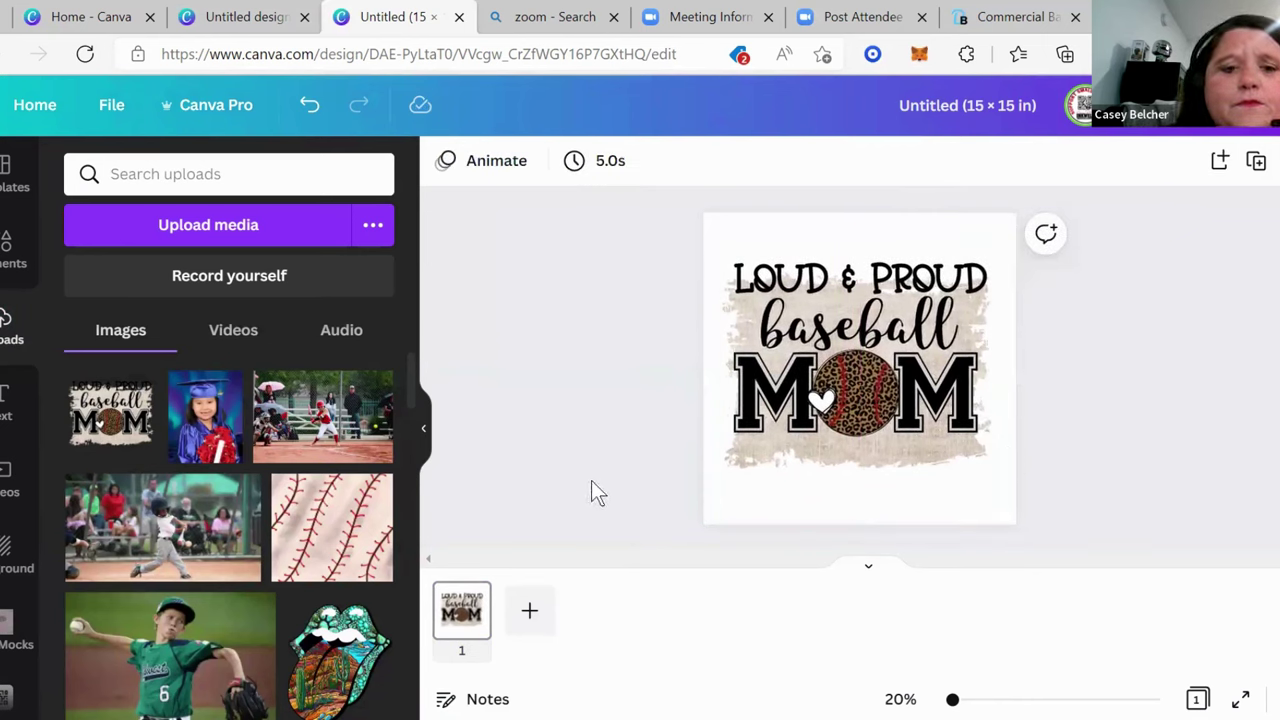
left_click(725, 505)
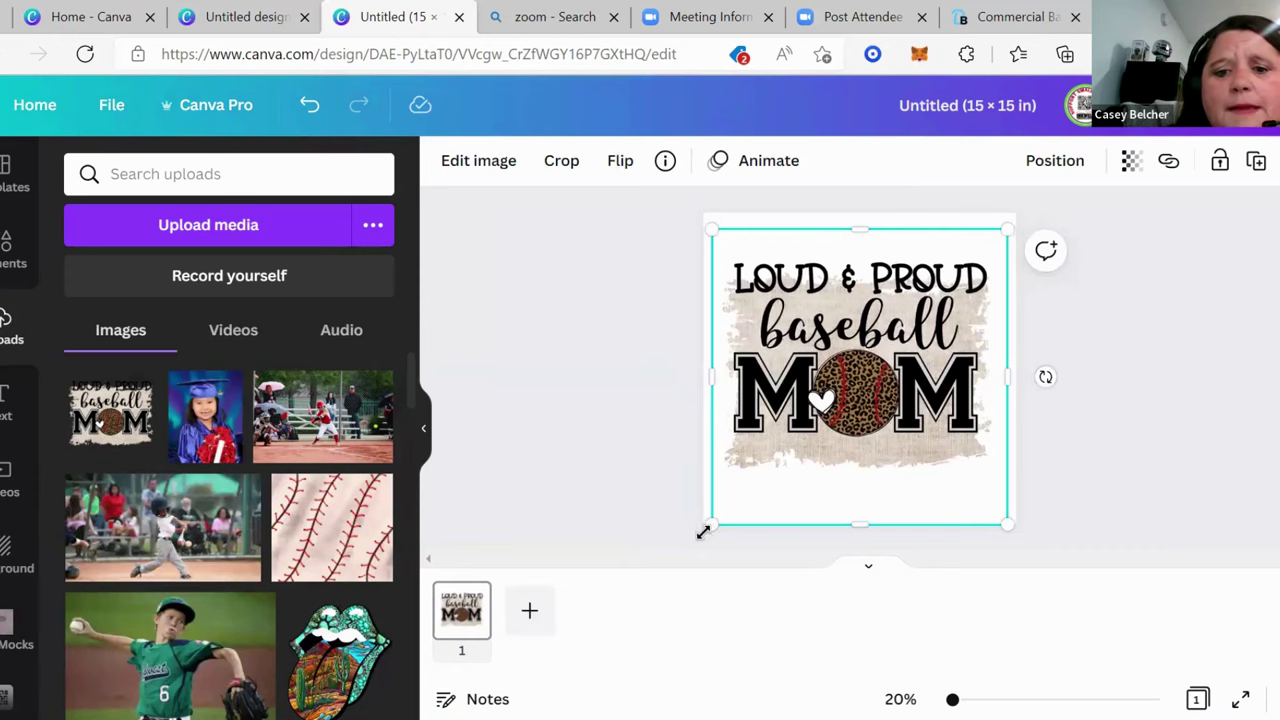
left_click_drag(702, 535, 703, 531)
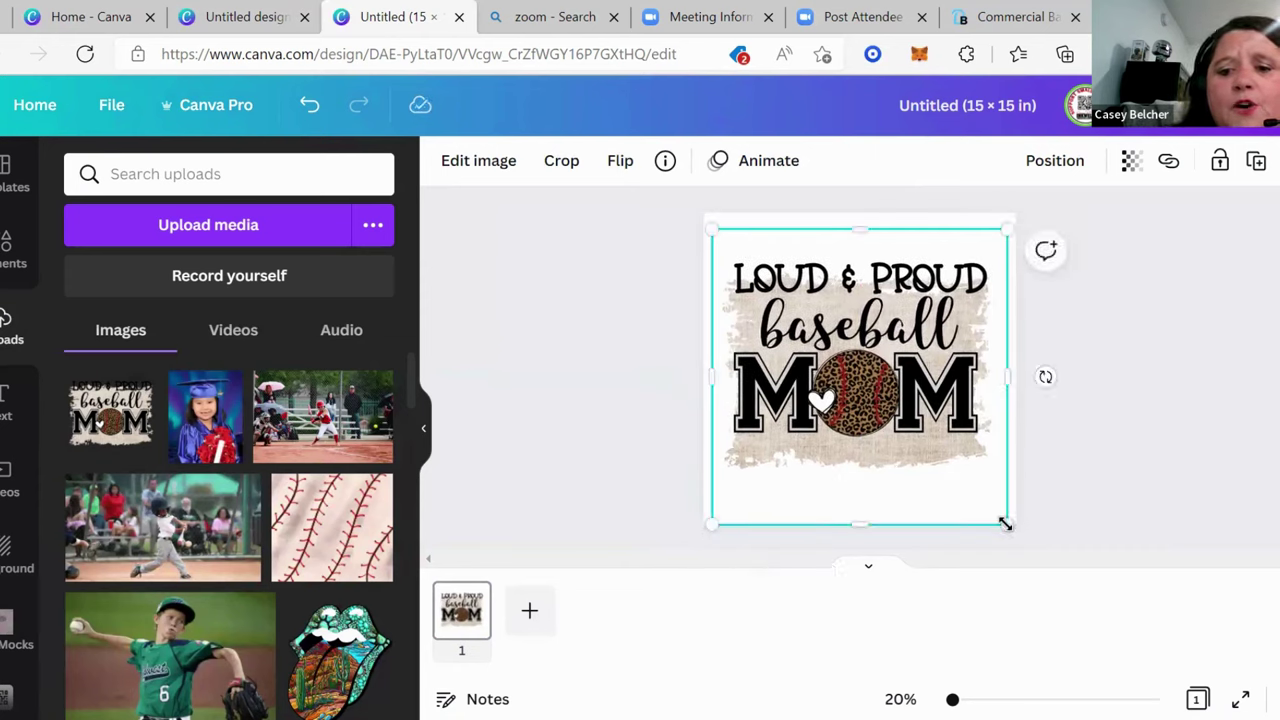
left_click_drag(1010, 526, 1016, 532)
left_click(1162, 454)
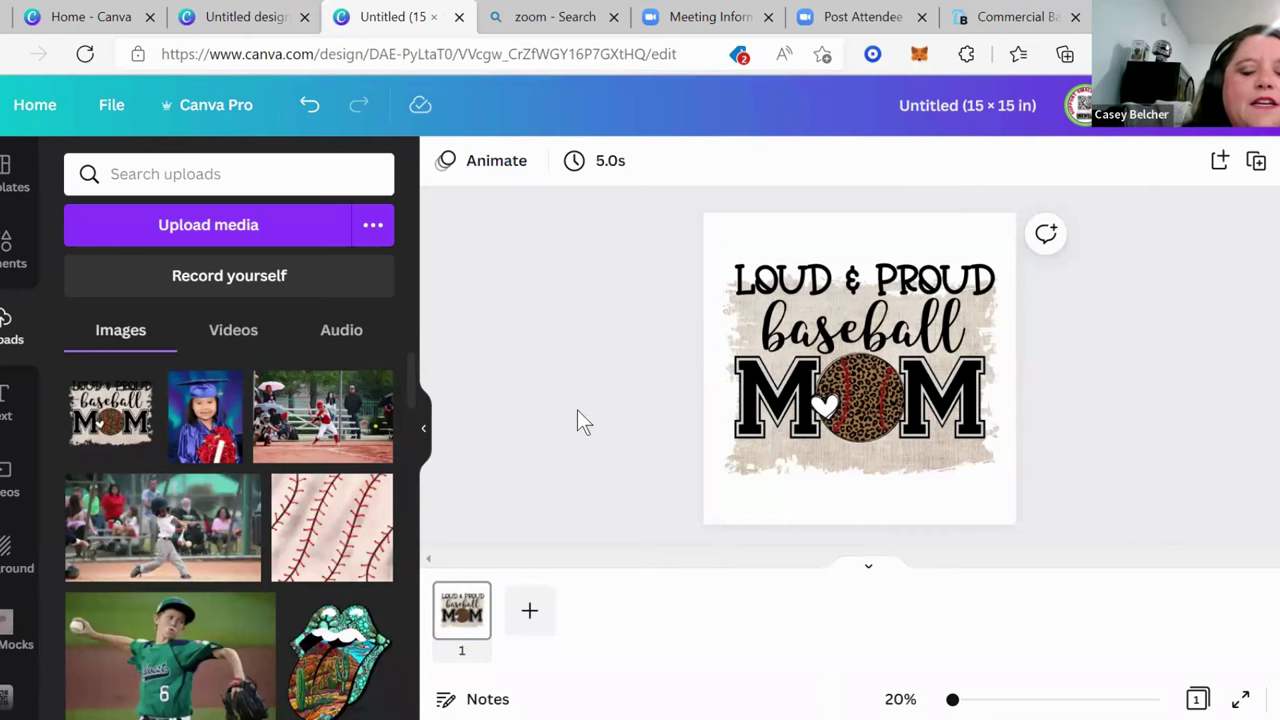
Step: Add the batter photo to the page and enlarge it across the page width
left_click(190, 565)
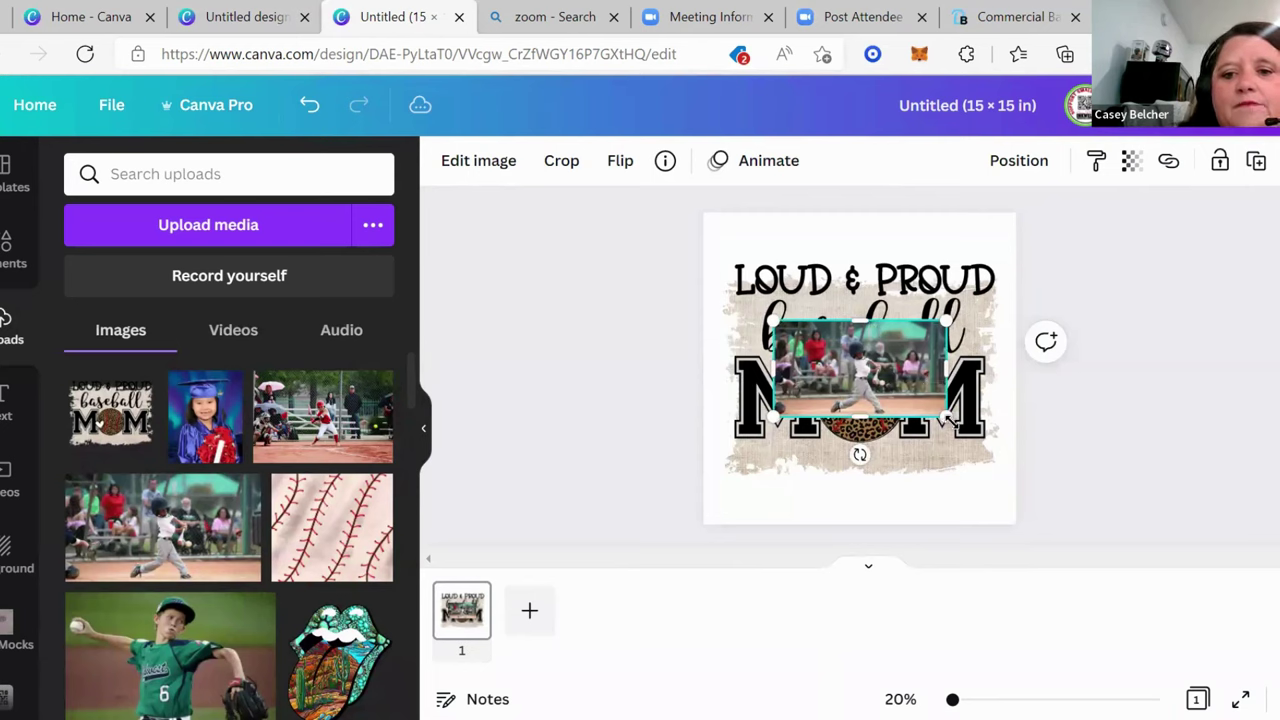
left_click_drag(947, 420, 906, 413)
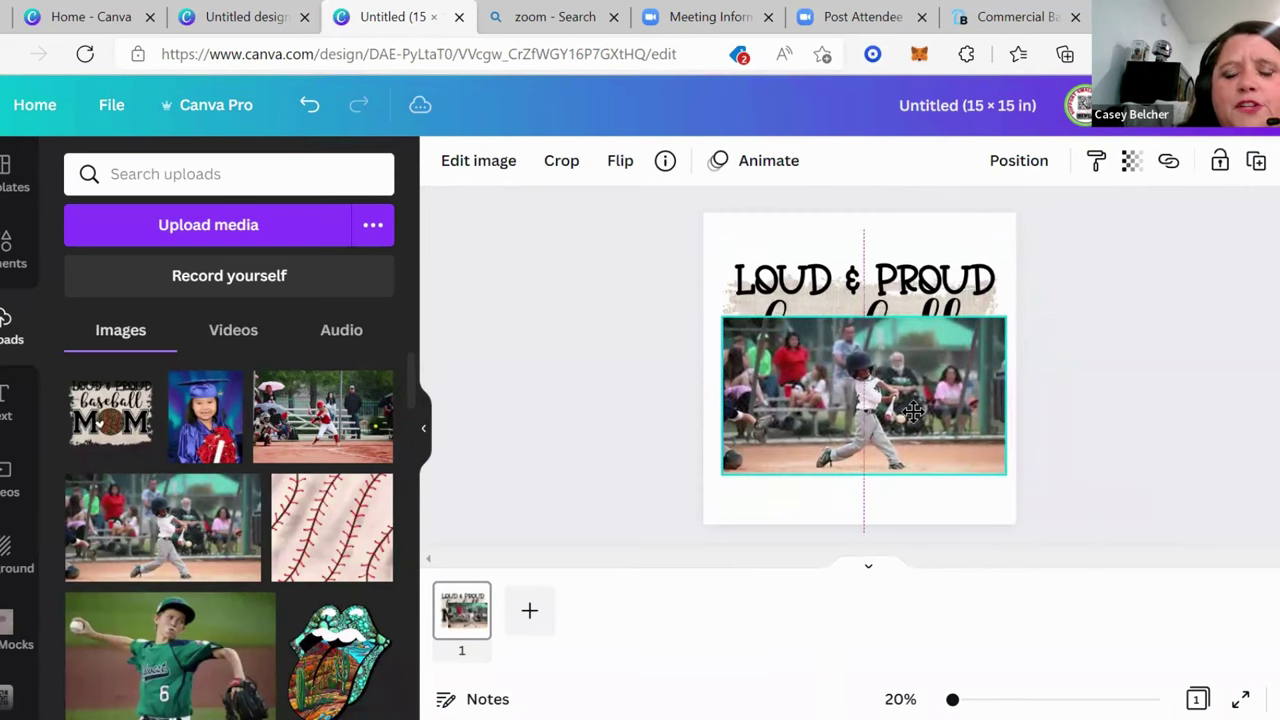
left_click(1126, 428)
left_click(896, 412)
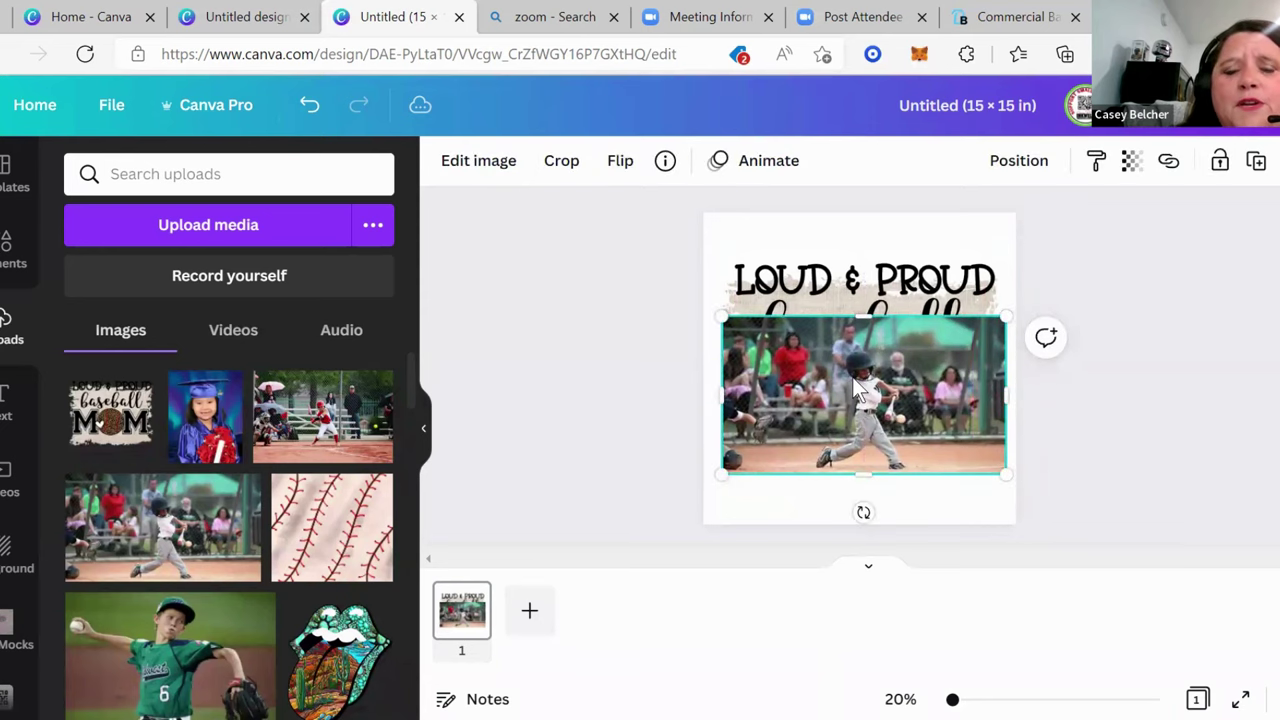
Step: Remove the batter photo's background and position the cut-out over the MOM leopard circle
left_click(462, 172)
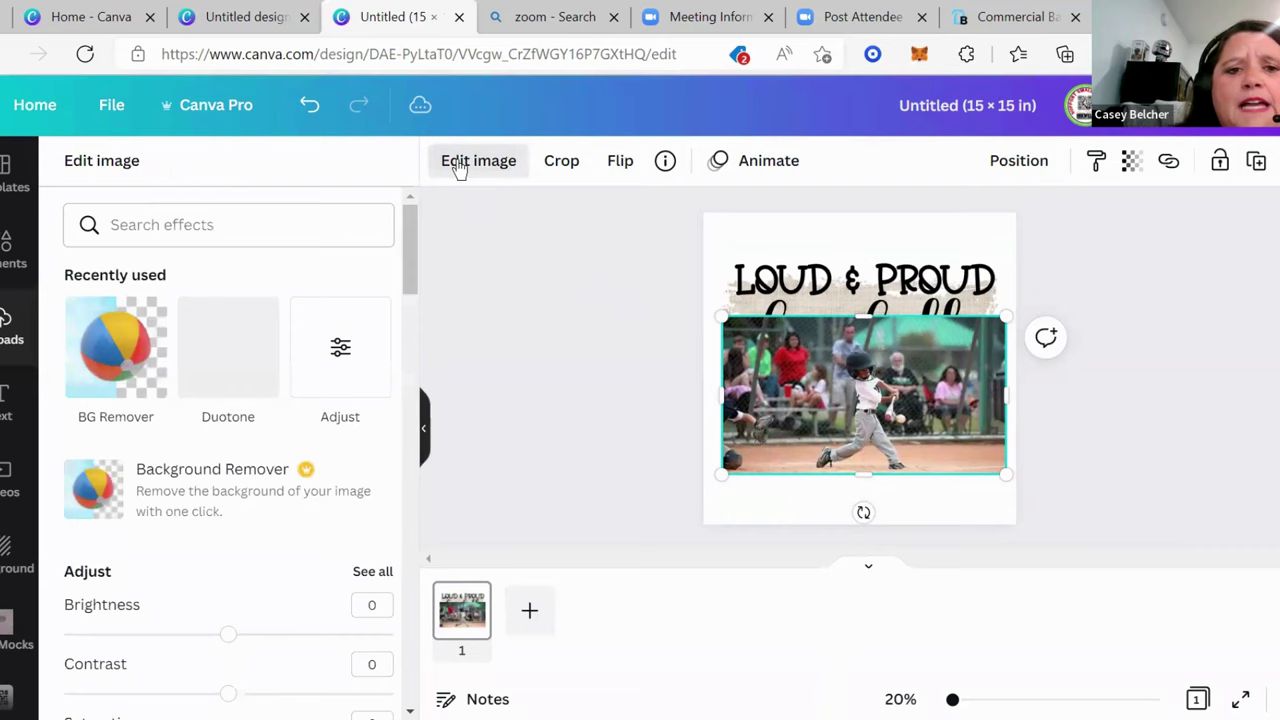
left_click(113, 346)
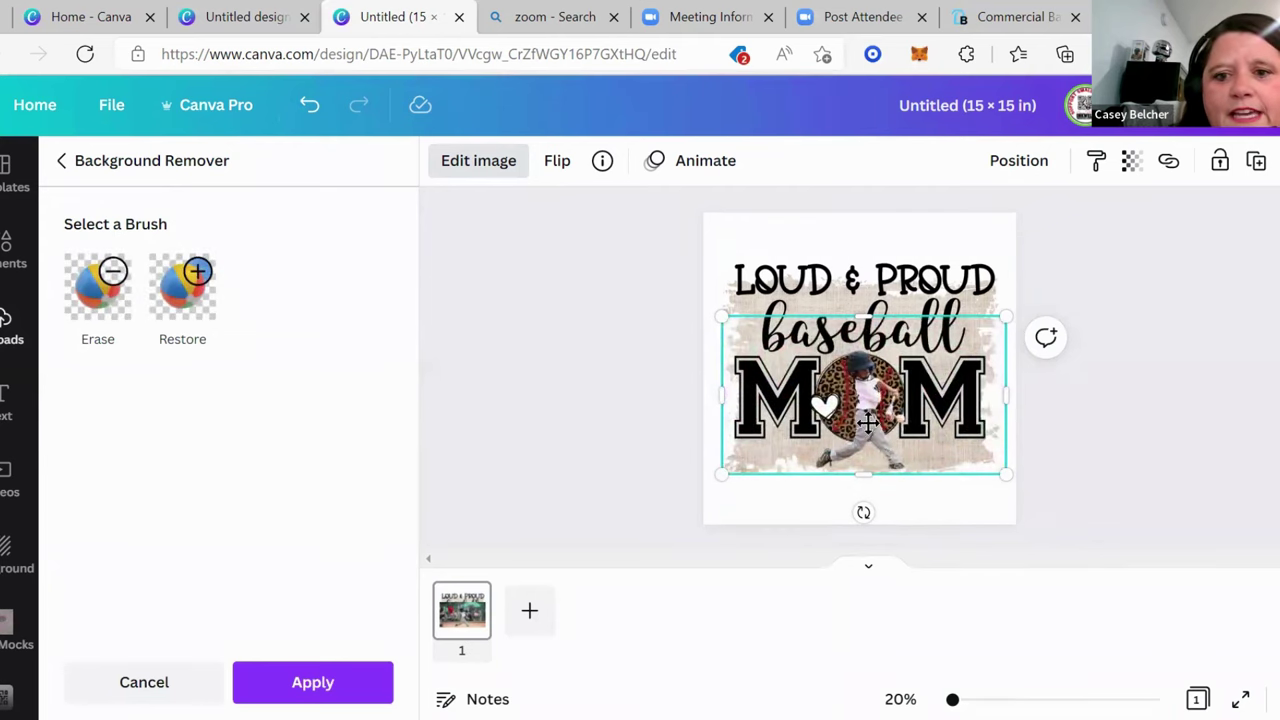
left_click_drag(876, 425, 865, 422)
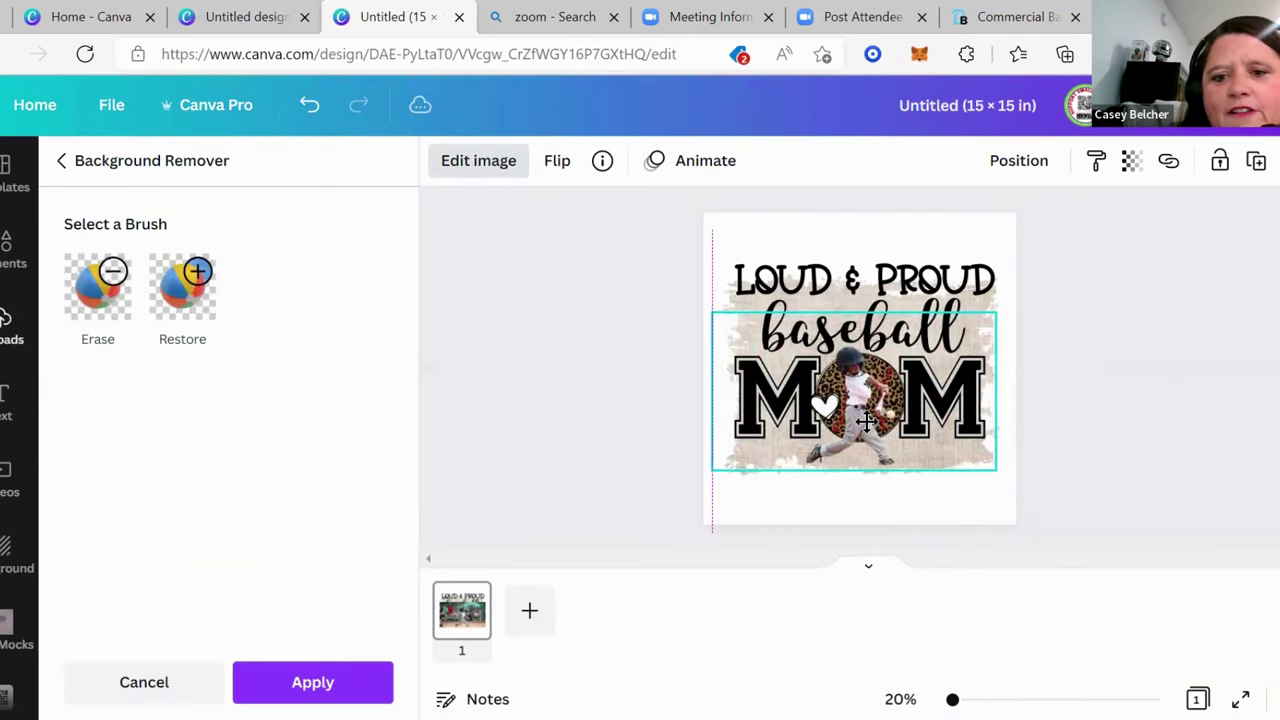
left_click(1185, 500)
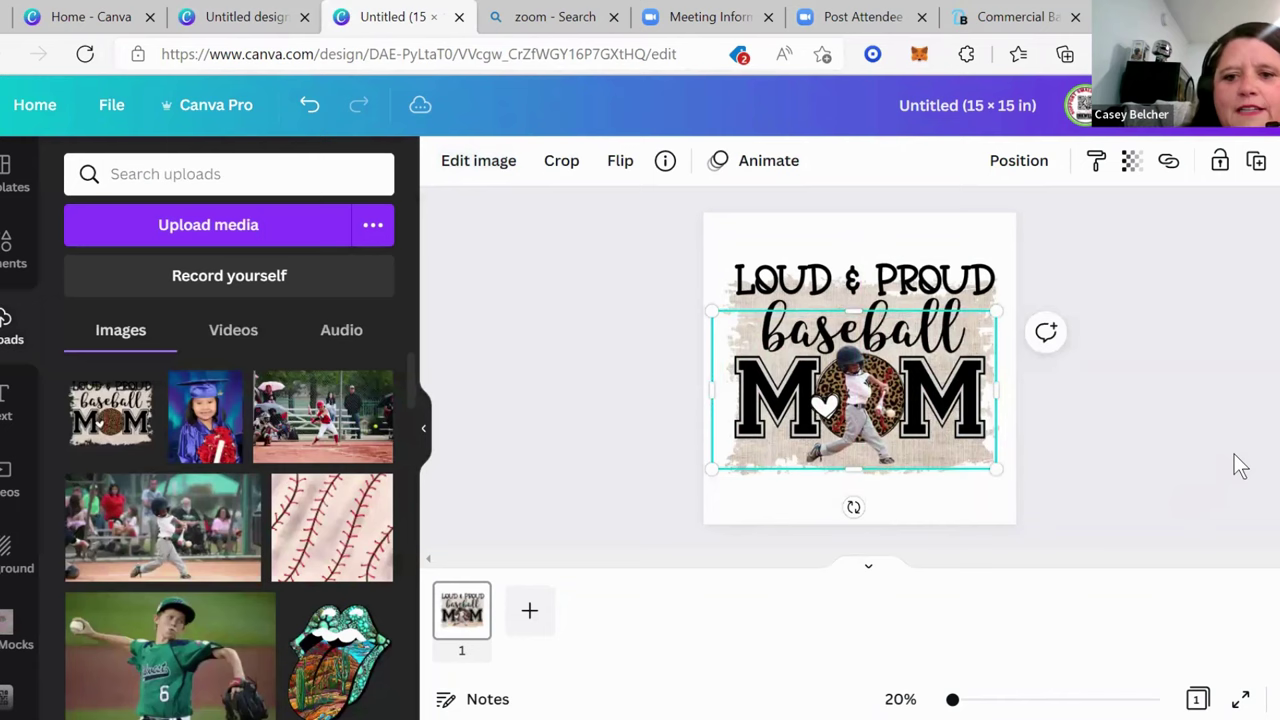
left_click(612, 341)
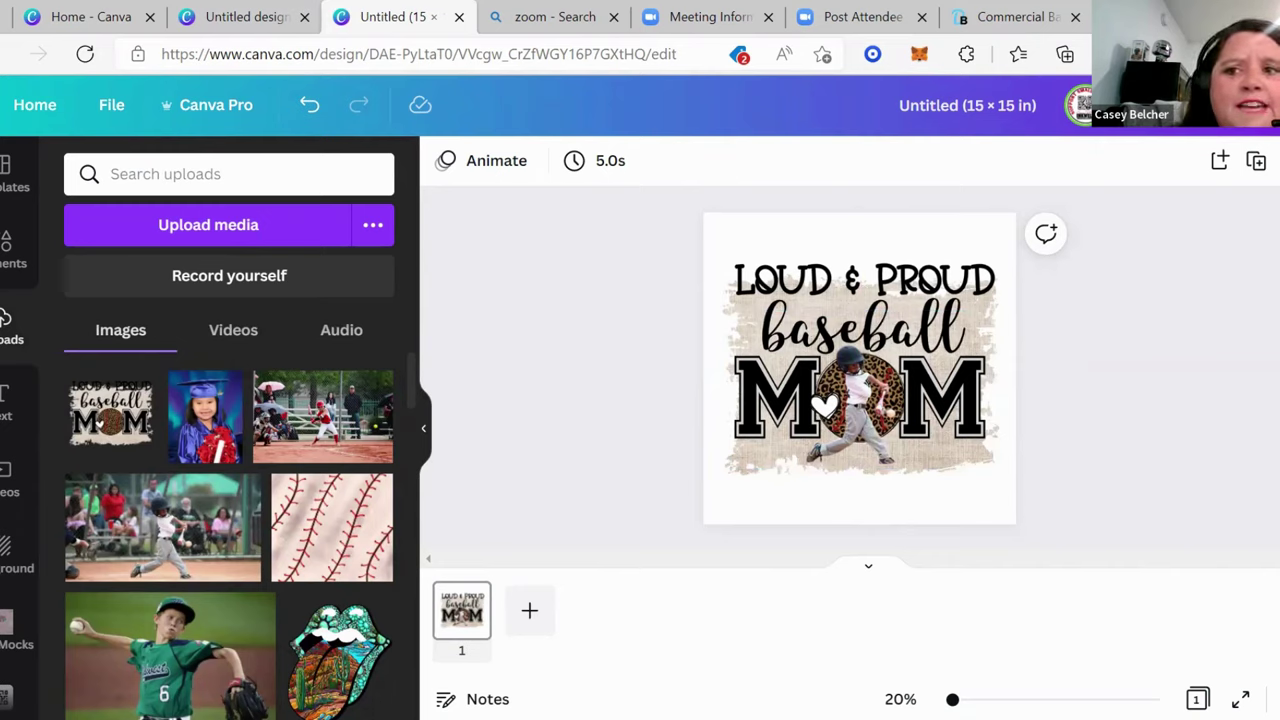
Step: Download the design as a transparent-background PNG and save Untitled (15 × 15 in).png
left_click(1210, 105)
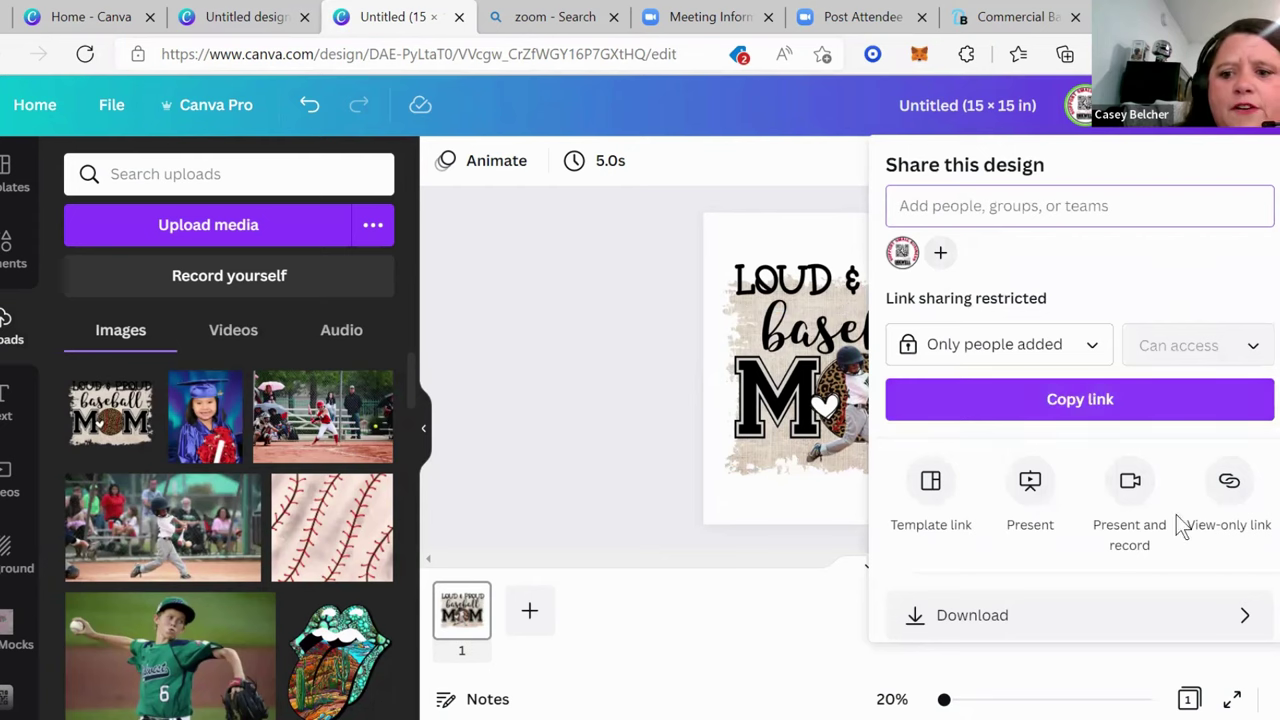
left_click(1161, 617)
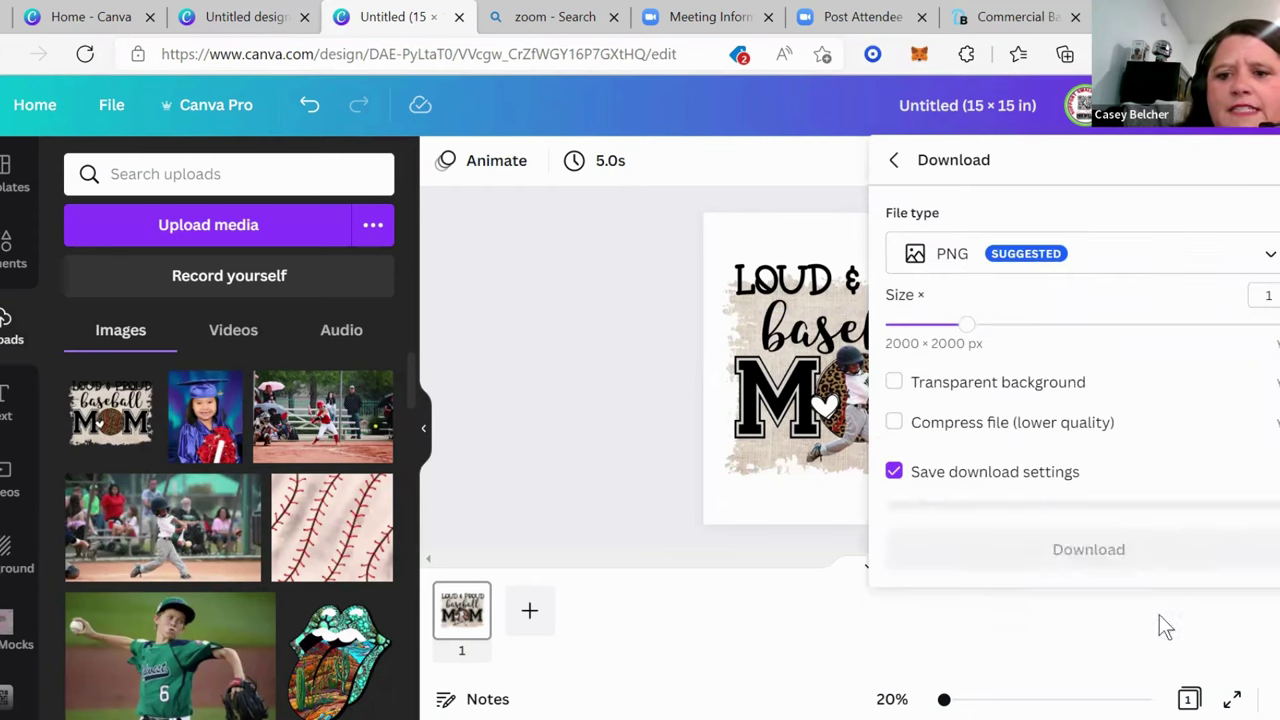
left_click(894, 383)
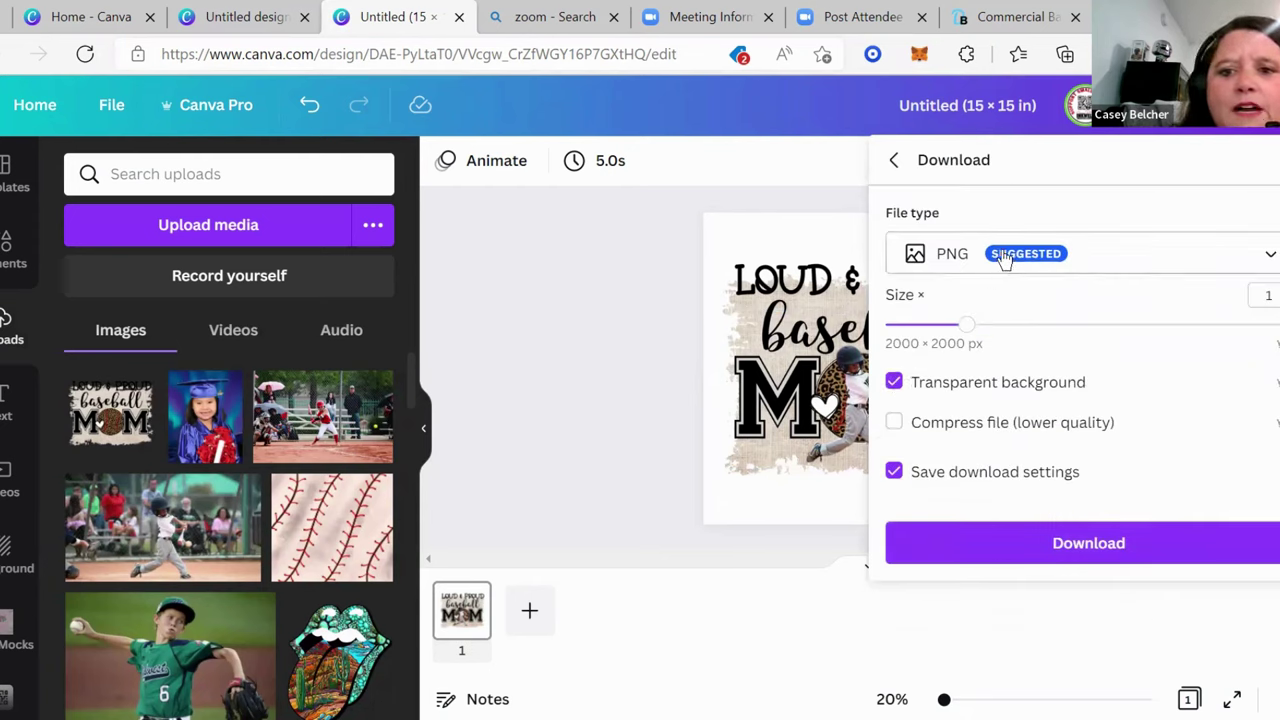
left_click(1167, 543)
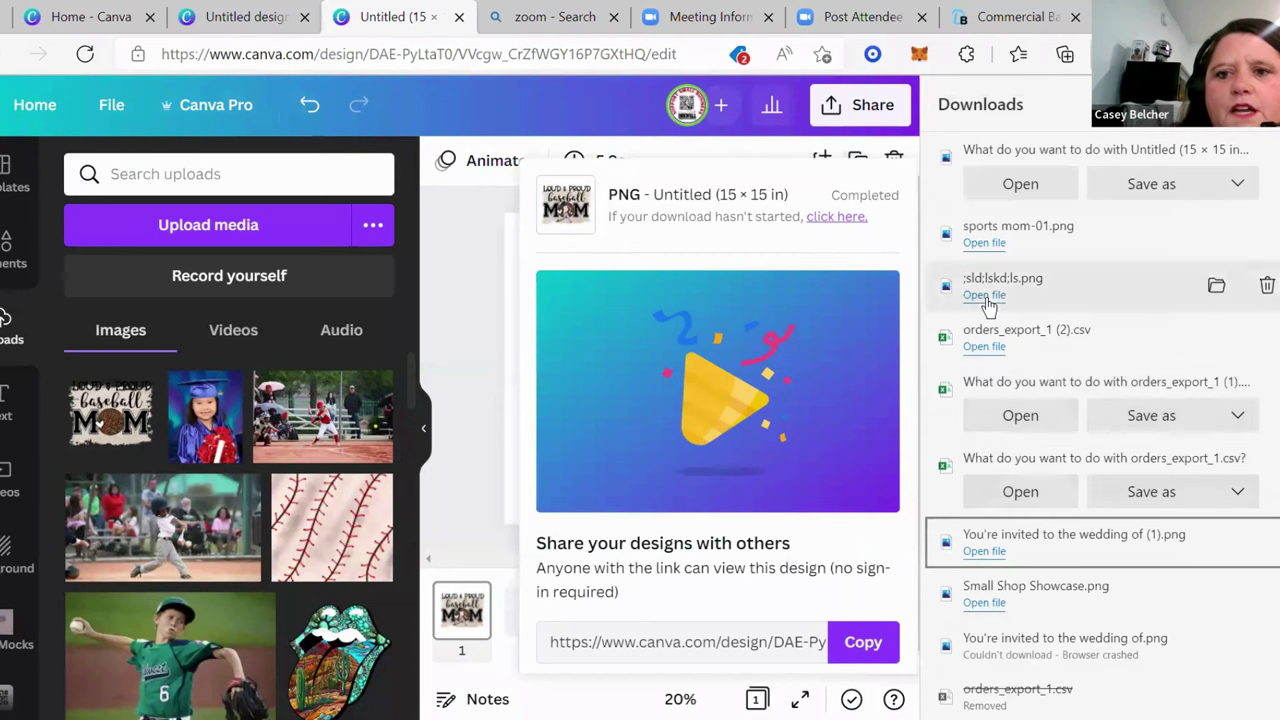
left_click(1140, 184)
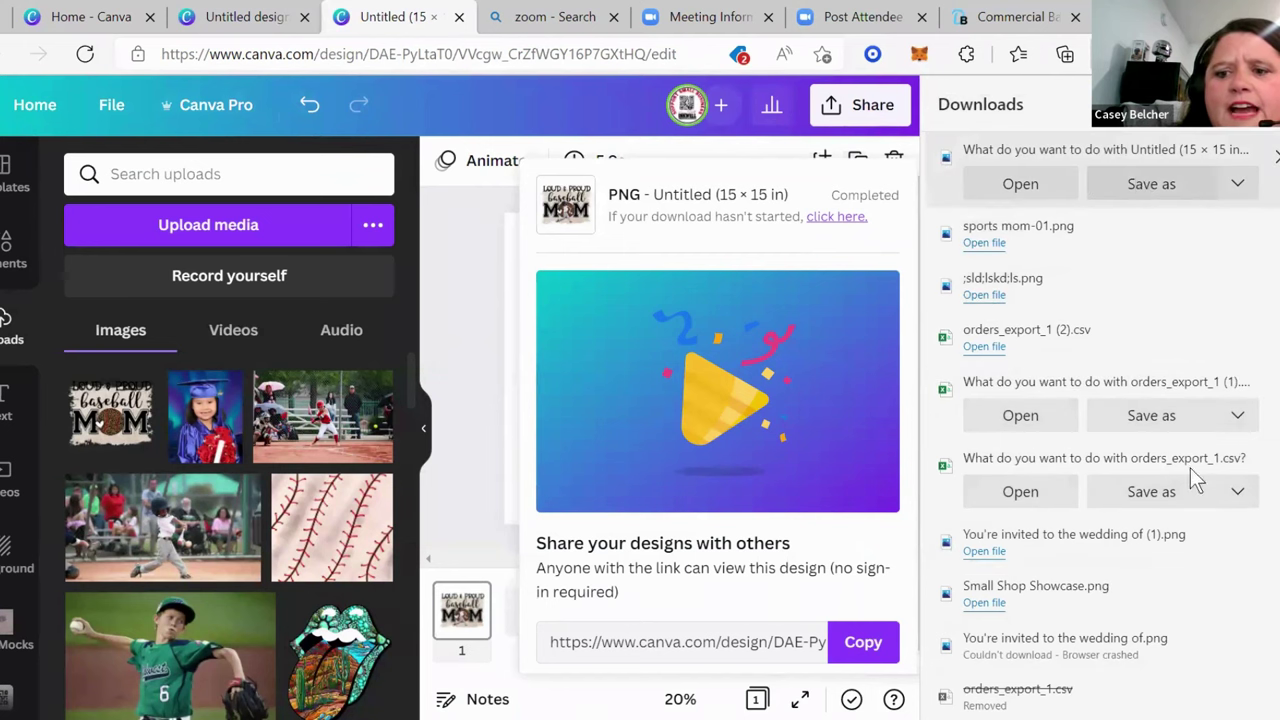
left_click(1139, 609)
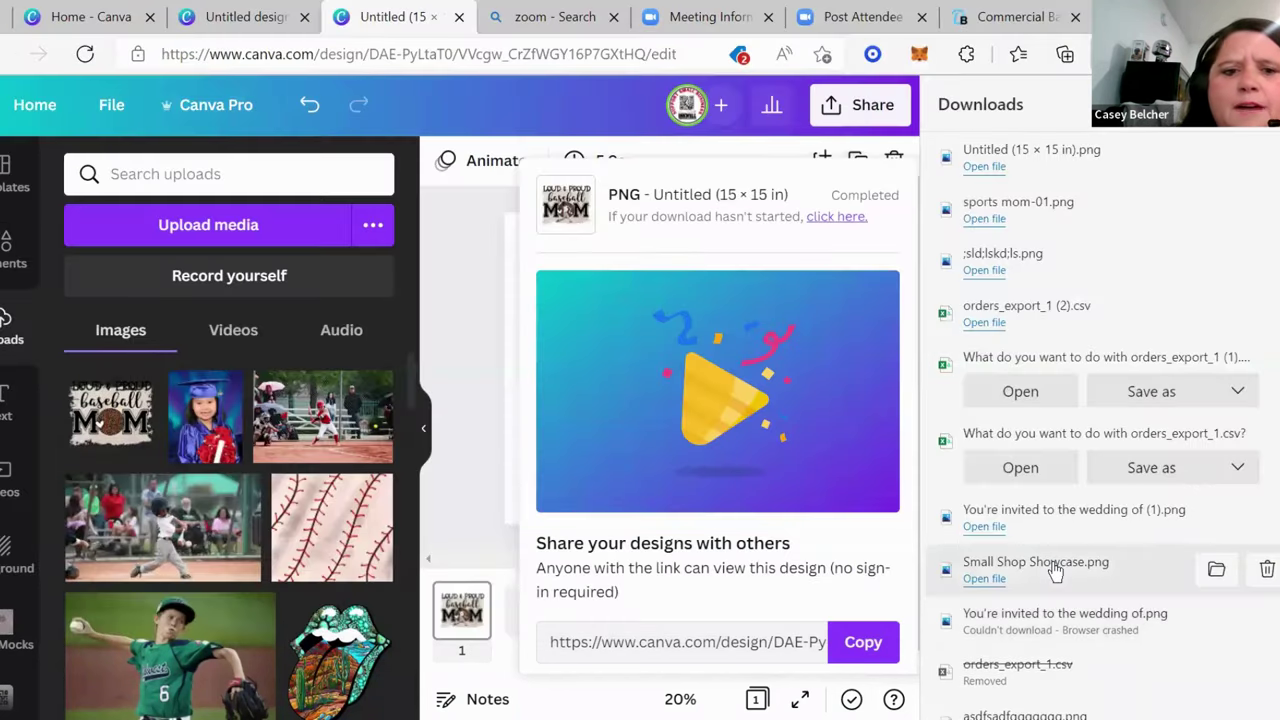
left_click(463, 364)
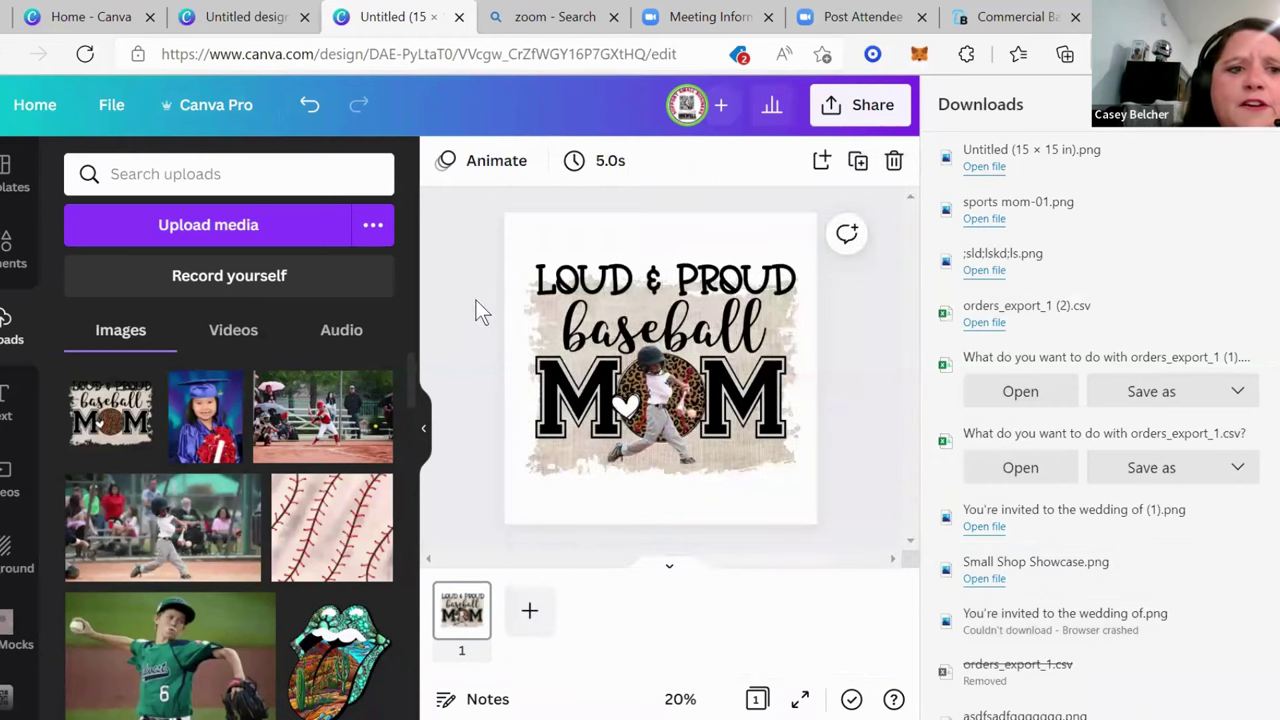
Step: Create a new blank Facebook Post design from Home and browse the Shirt Mocks folder
left_click(35, 118)
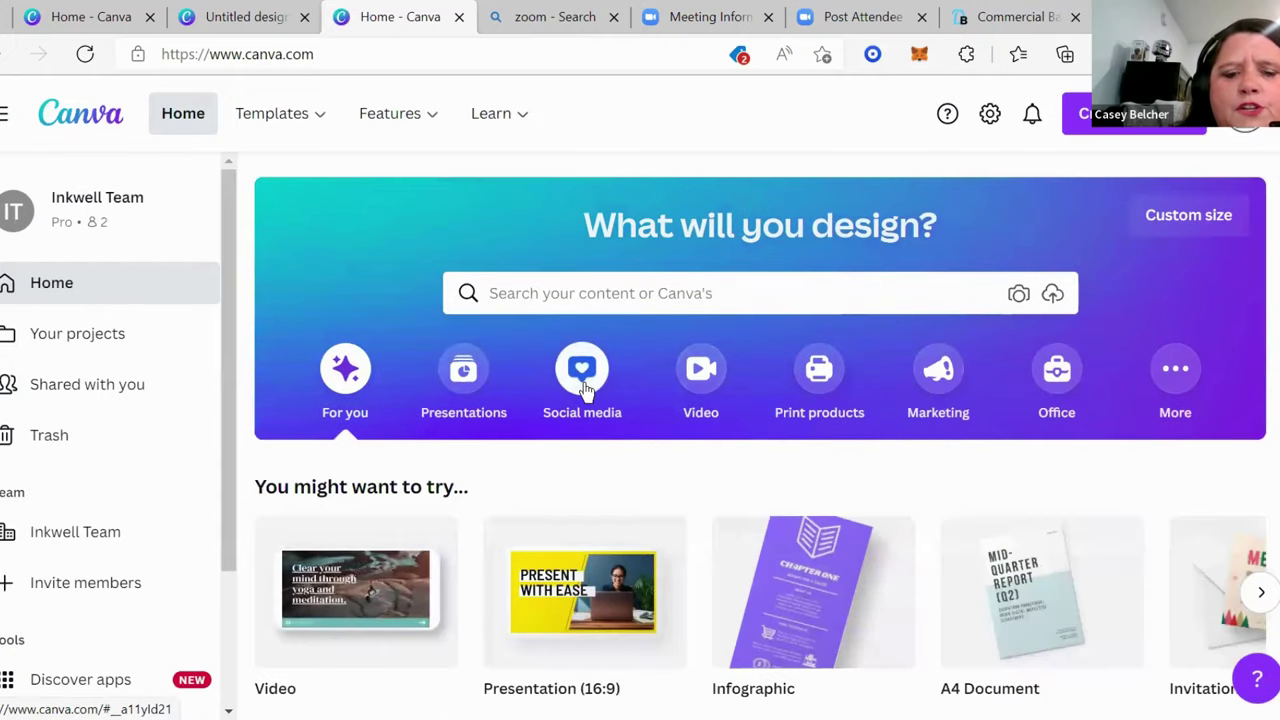
left_click(586, 385)
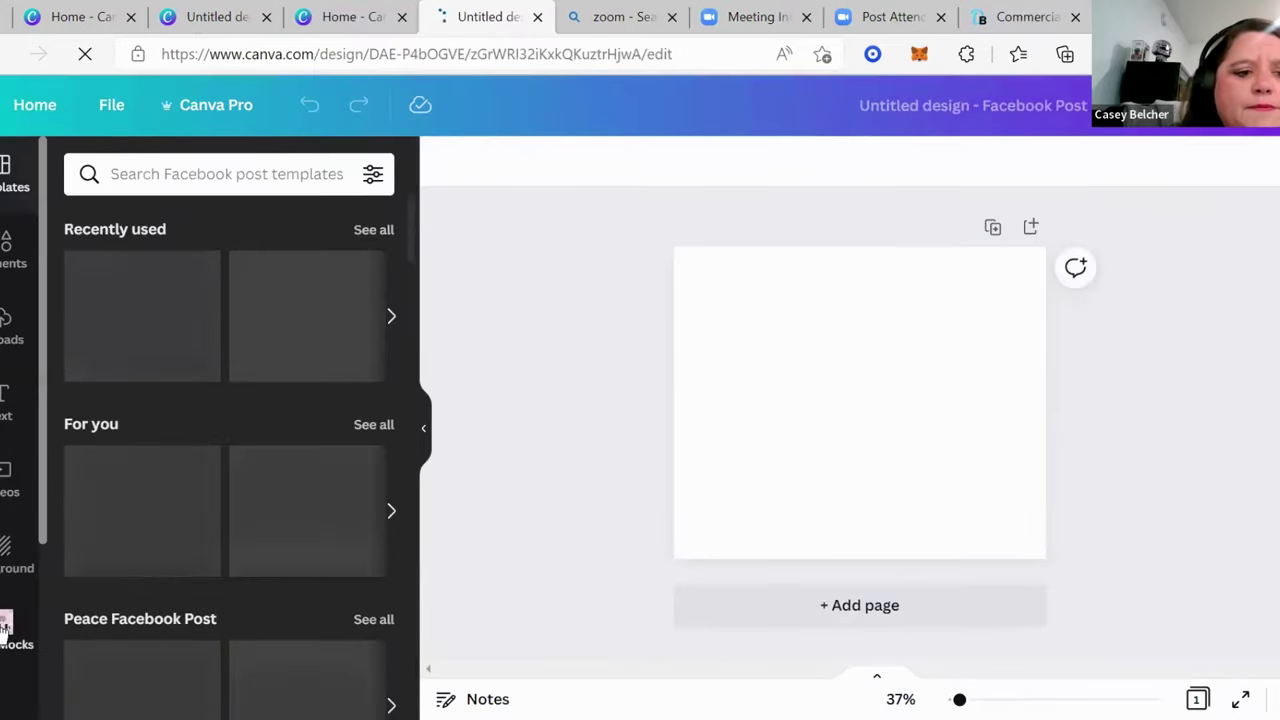
left_click(5, 626)
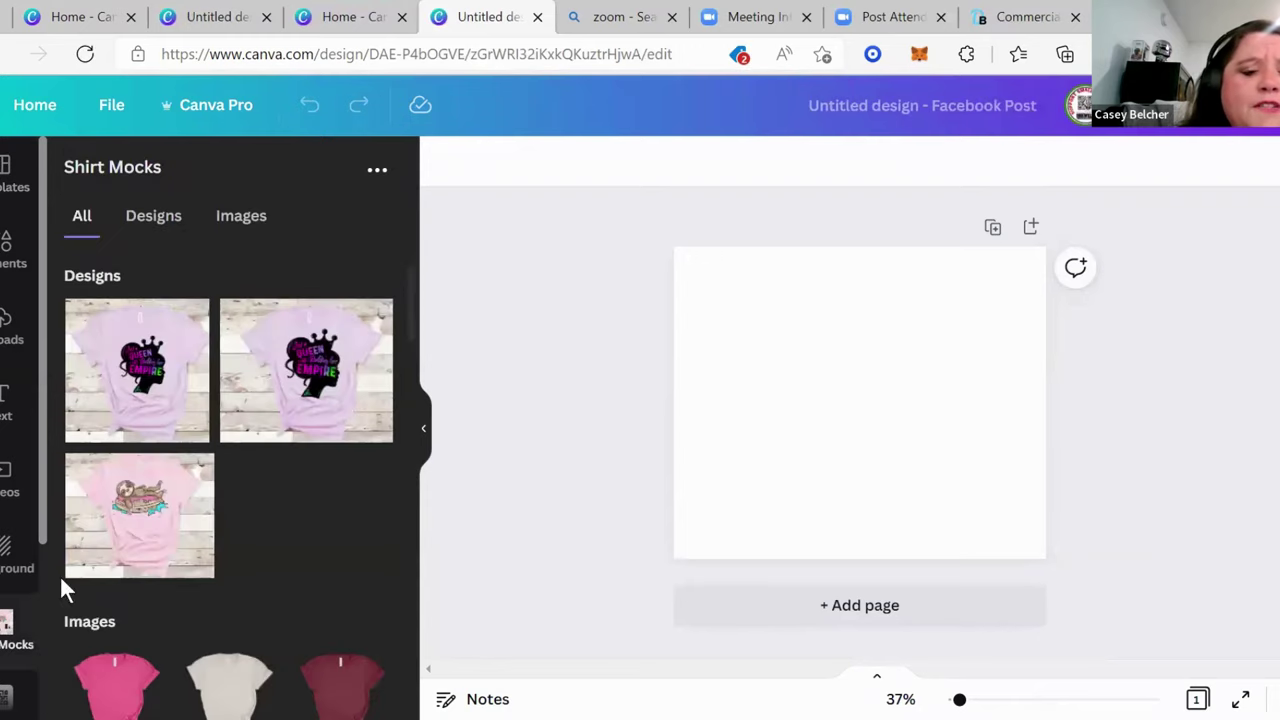
left_click_drag(412, 292, 415, 353)
scroll(417, 365, "down", 1)
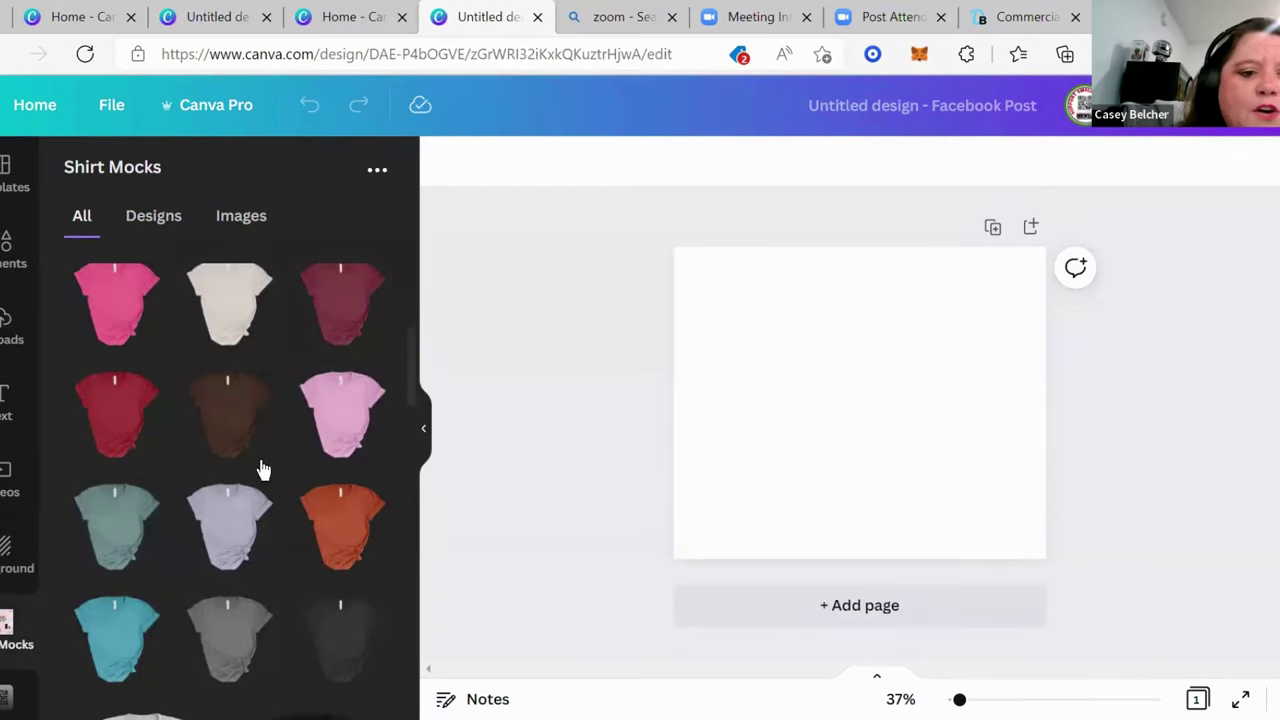
left_click_drag(408, 370, 406, 425)
Step: Upload the Untitled (15 × 15 in) design PNG to Uploads
left_click(9, 330)
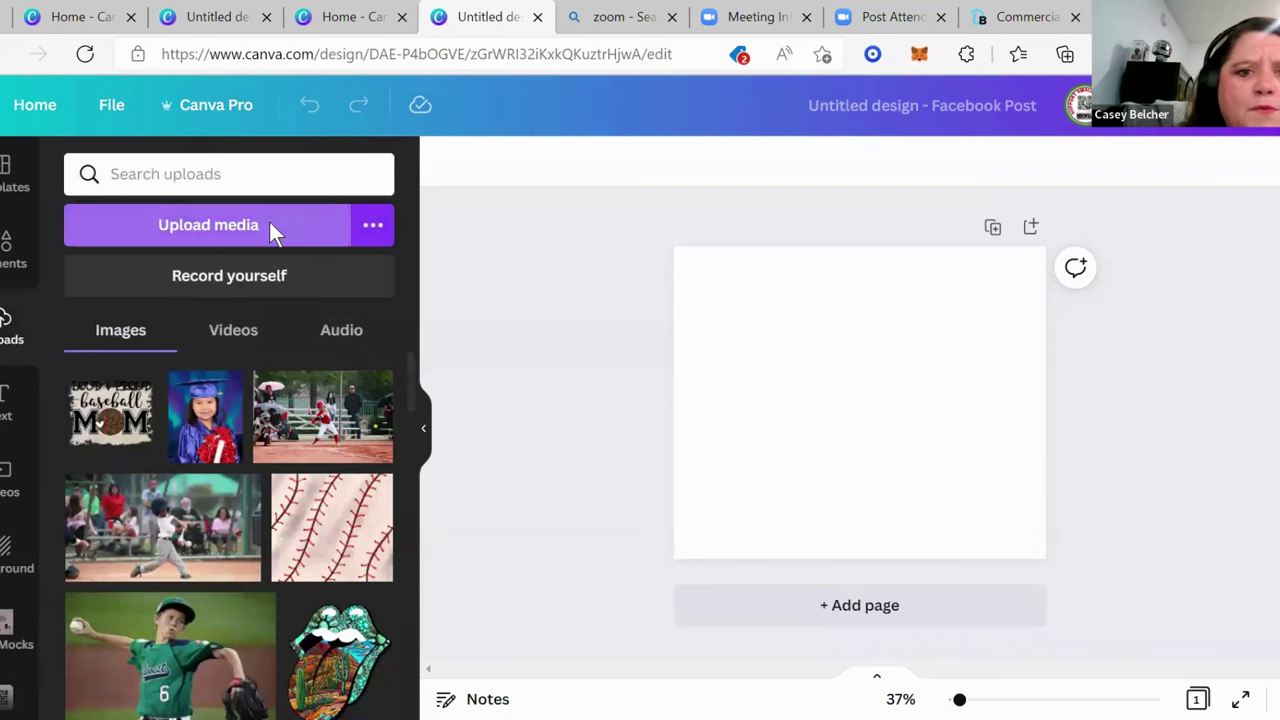
left_click(269, 224)
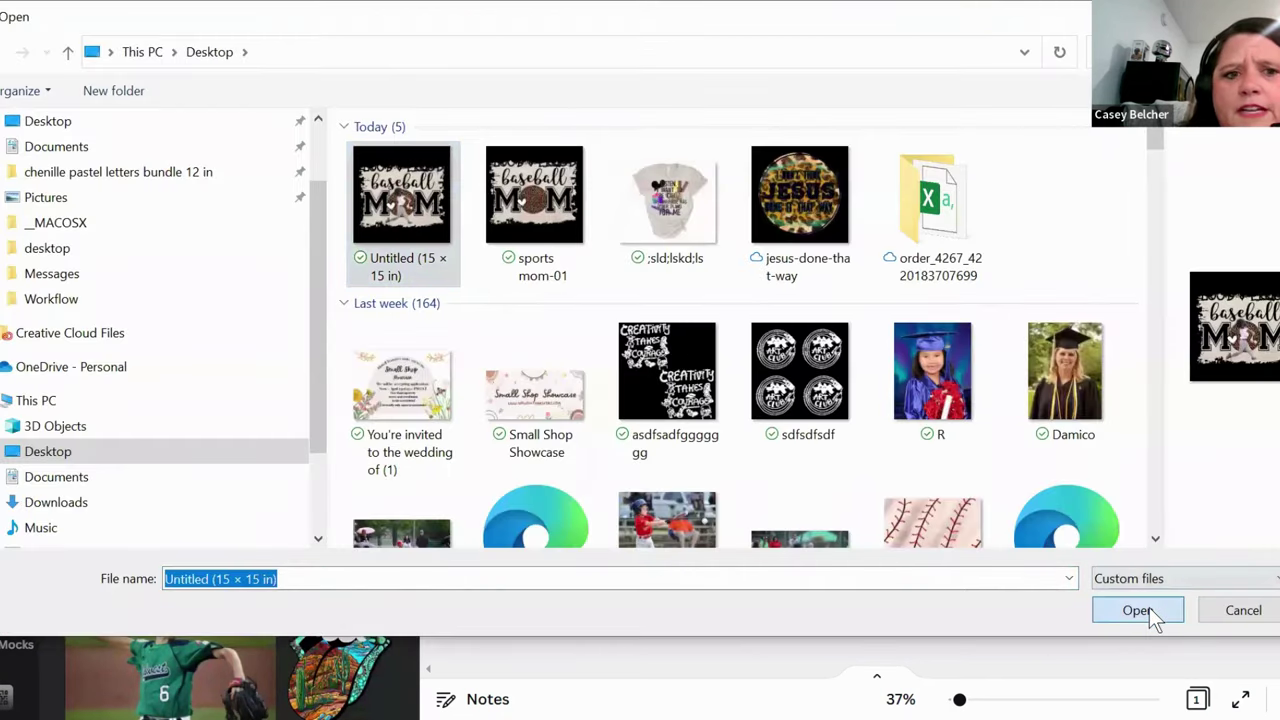
left_click(1140, 610)
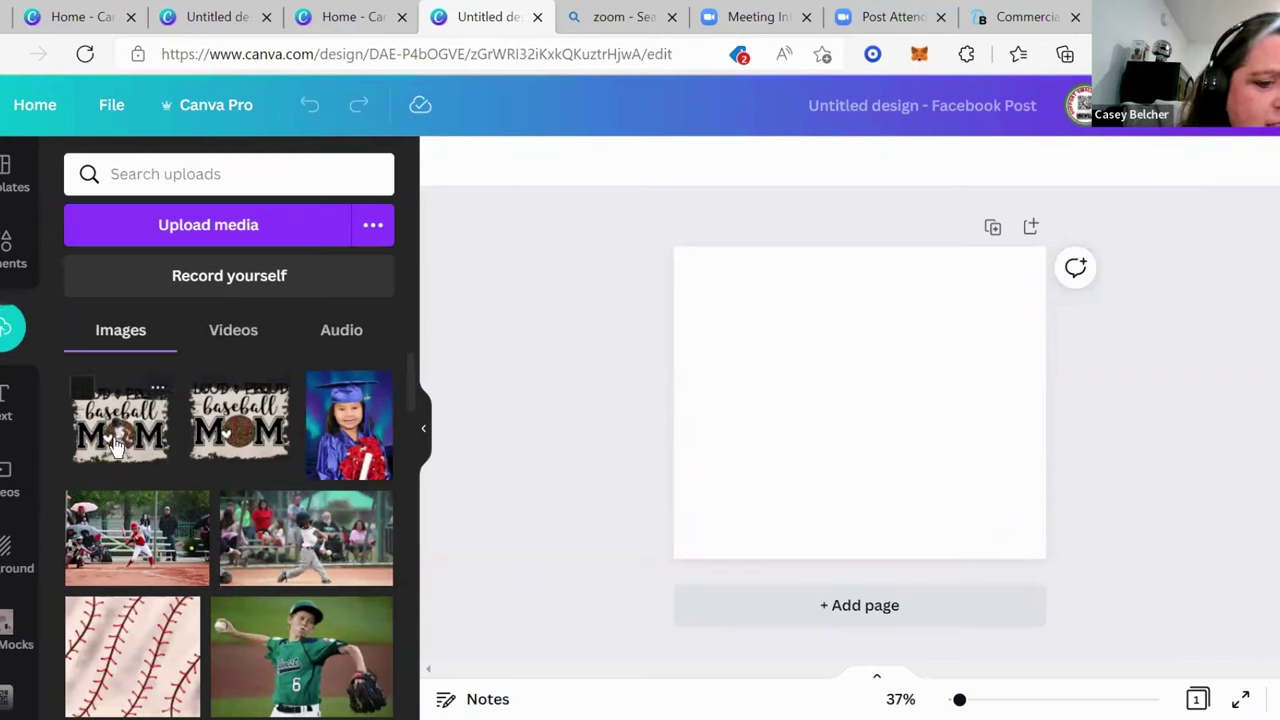
Step: Add the blue shirt mockup from Shirt Mocks and enlarge it to fill the page
left_click(14, 630)
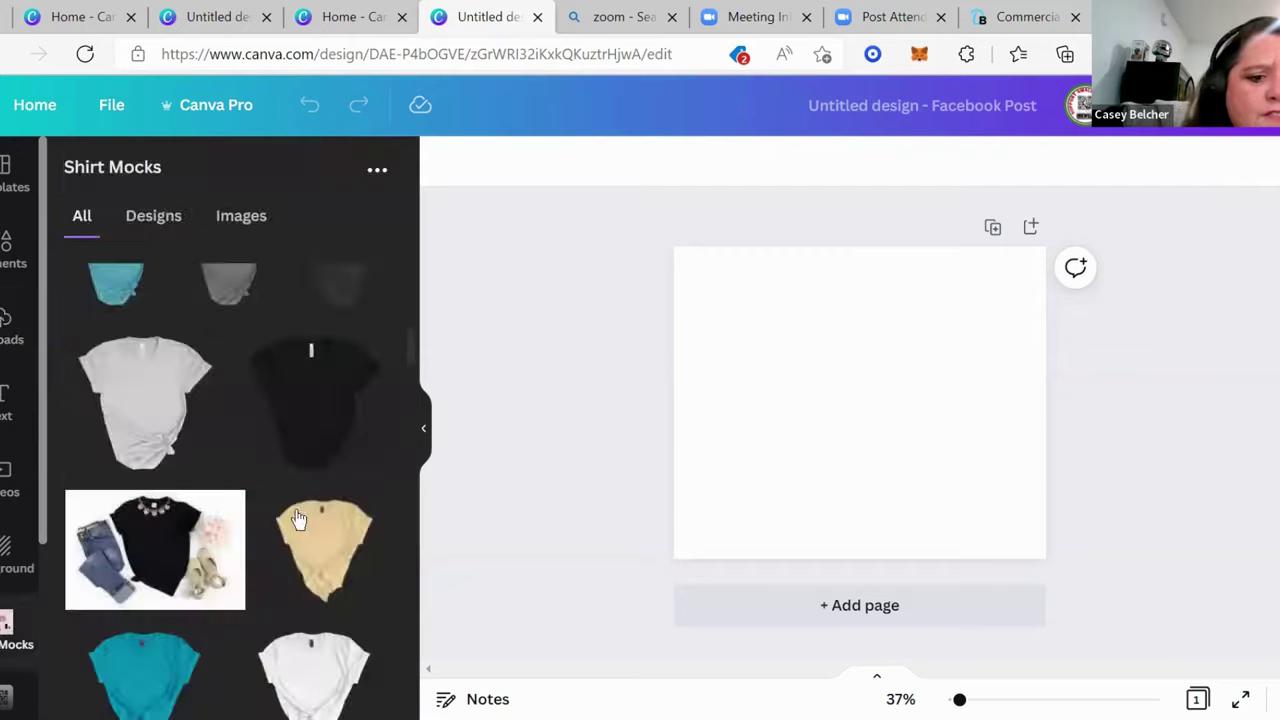
left_click_drag(410, 347, 421, 470)
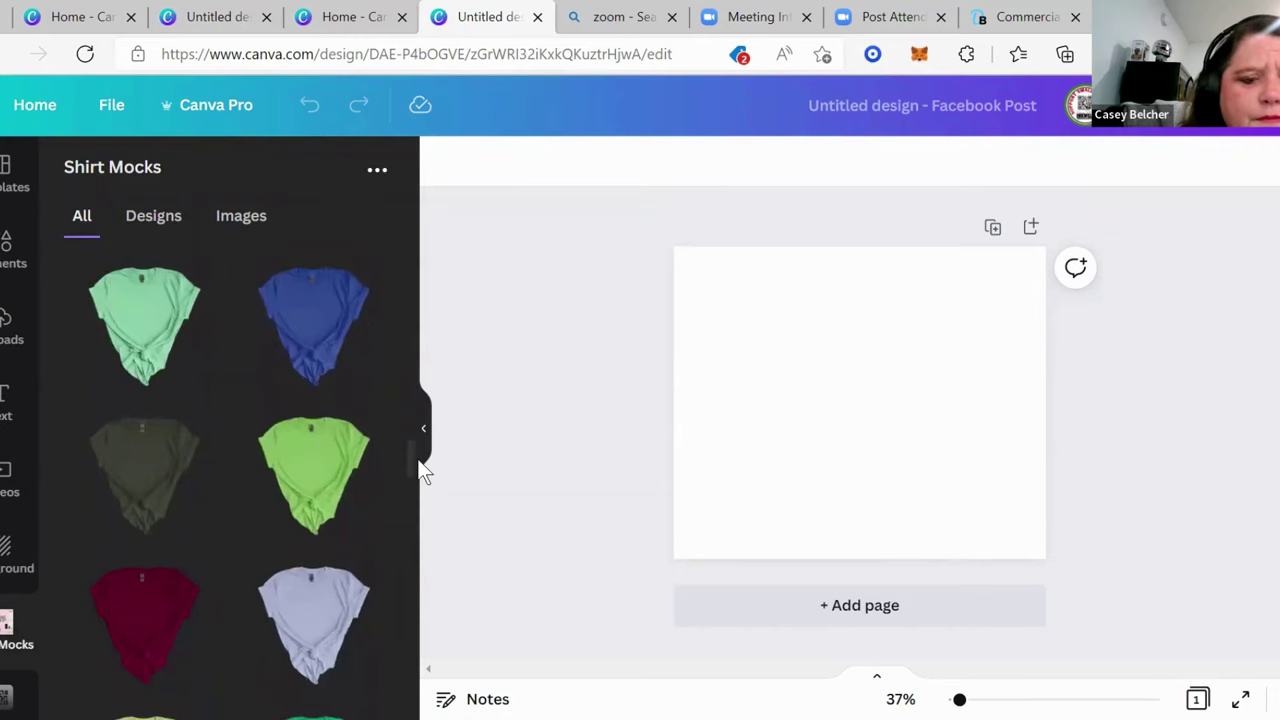
left_click(326, 366)
left_click_drag(857, 391, 826, 374)
left_click_drag(1026, 498, 1062, 545)
left_click_drag(900, 449, 897, 425)
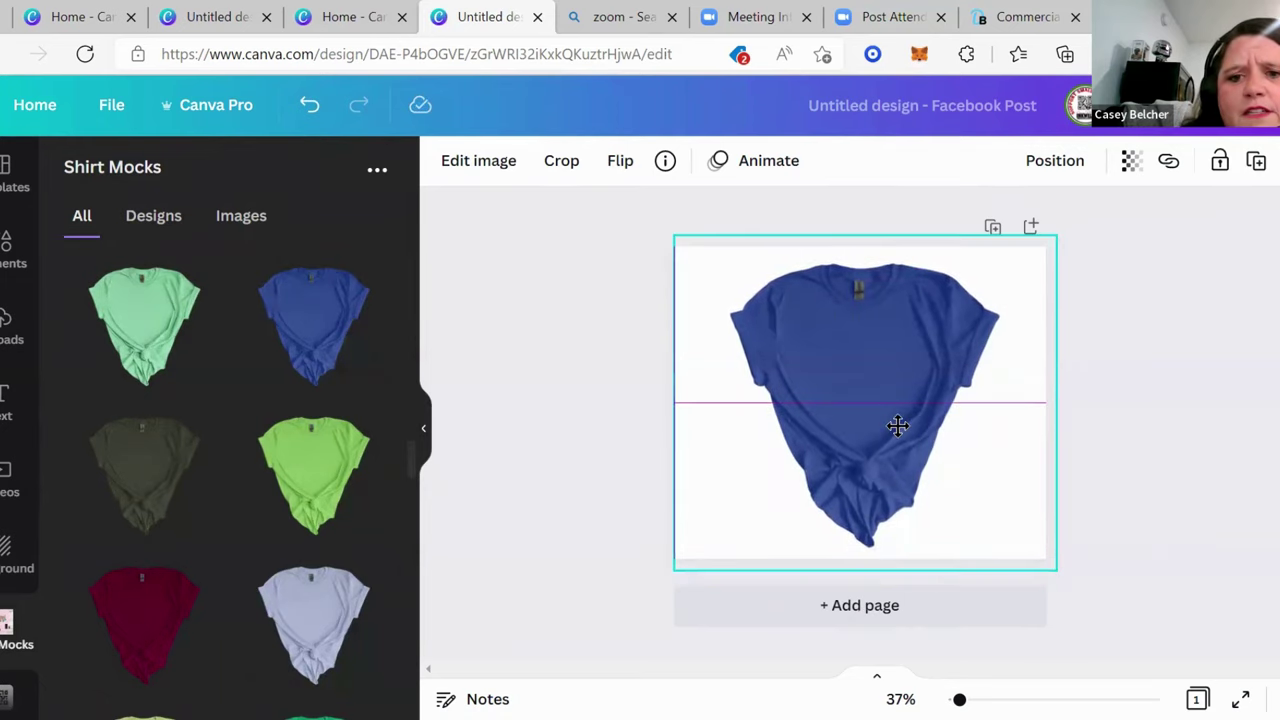
left_click(631, 411)
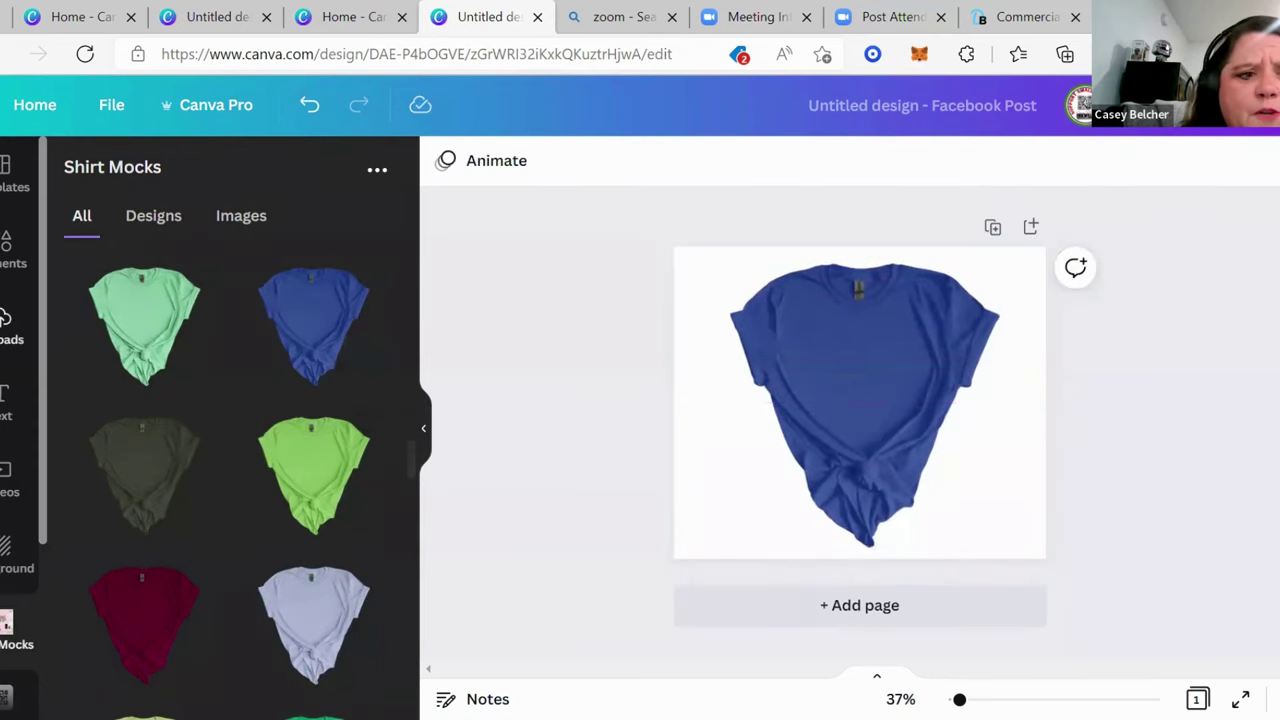
Step: Place the baseball MOM graphic on the blue shirt and shrink it
left_click(8, 325)
left_click(120, 425)
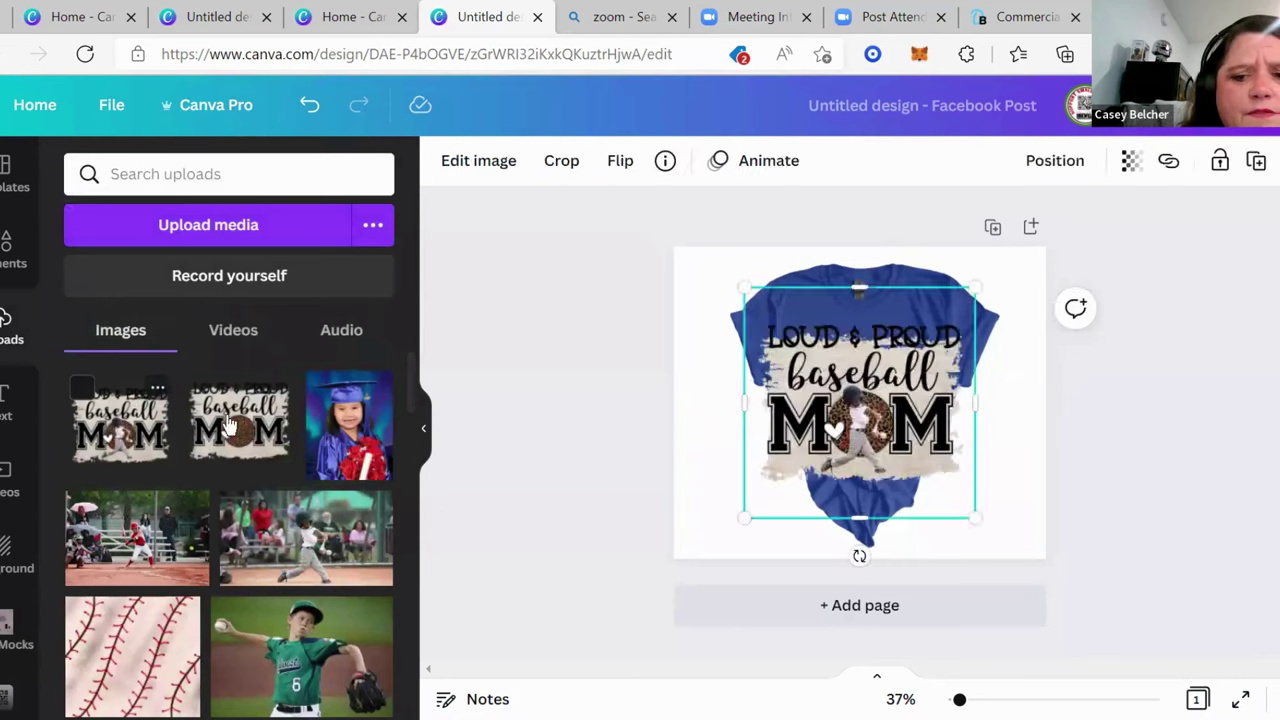
left_click_drag(747, 286, 837, 384)
Step: Remove the MOM graphic and the blue shirt mockup from the page
left_click_drag(893, 426, 847, 340)
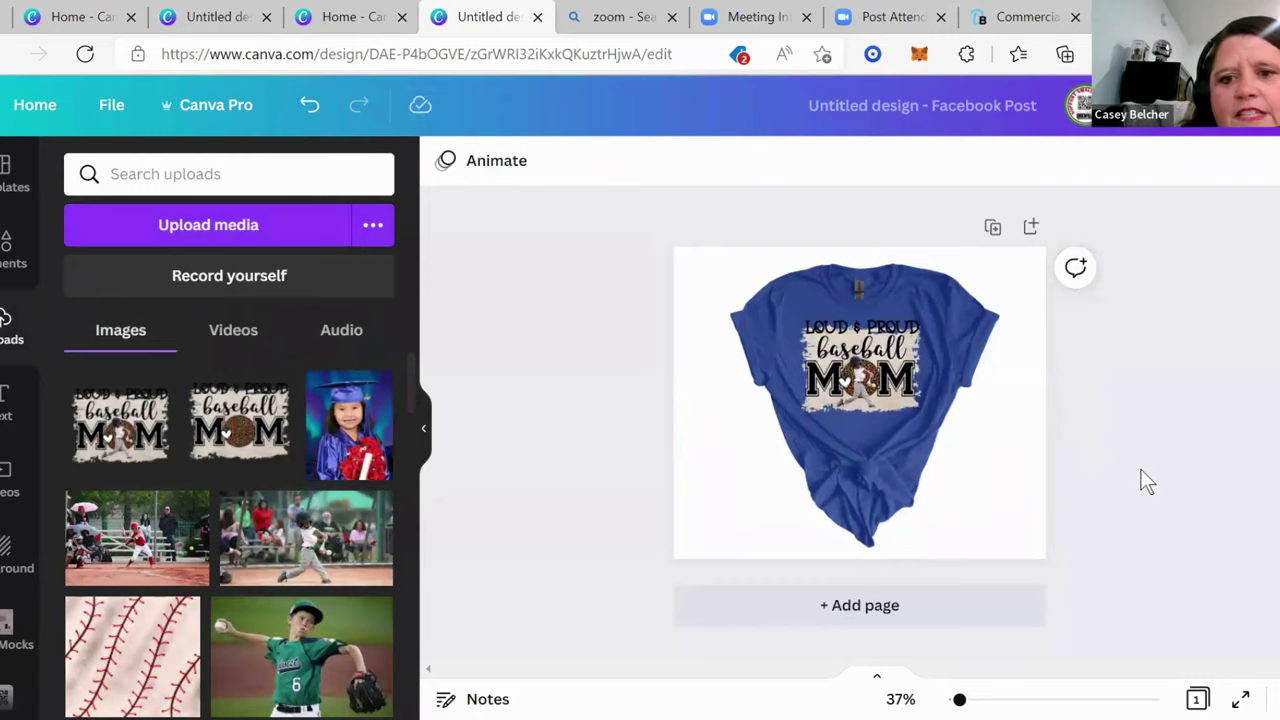
left_click(834, 348)
key("Delete")
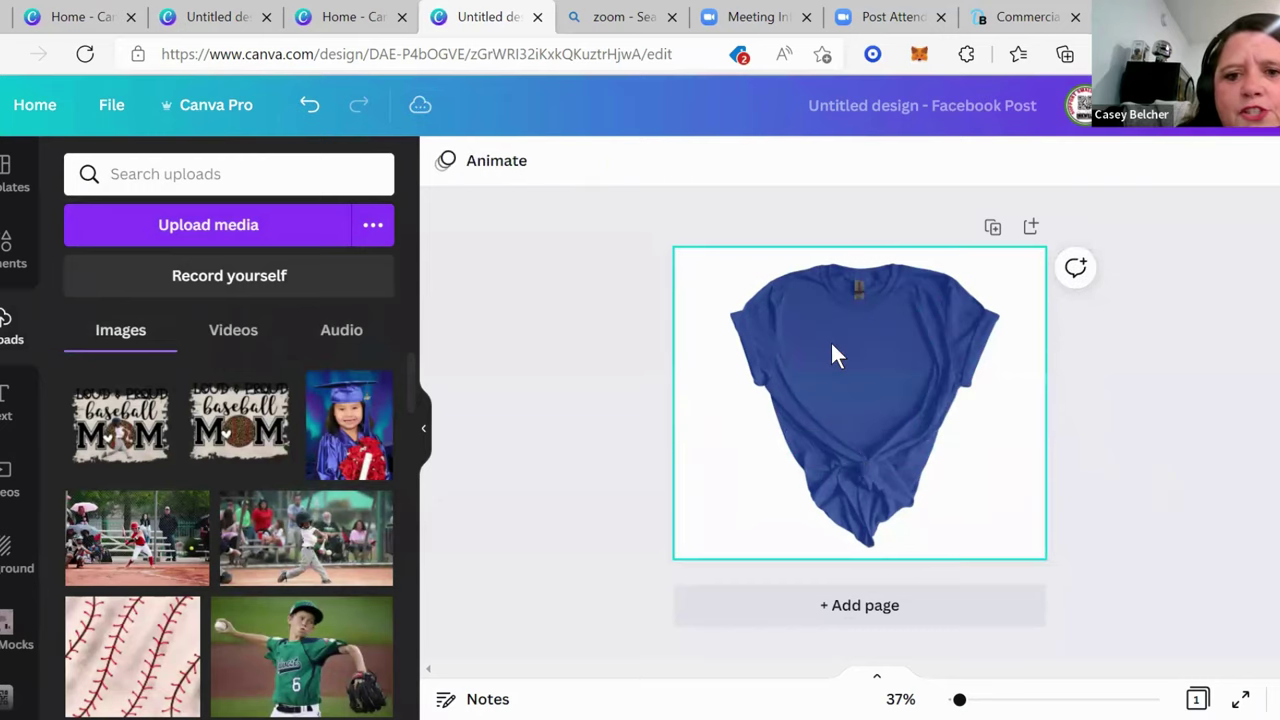
key("Delete")
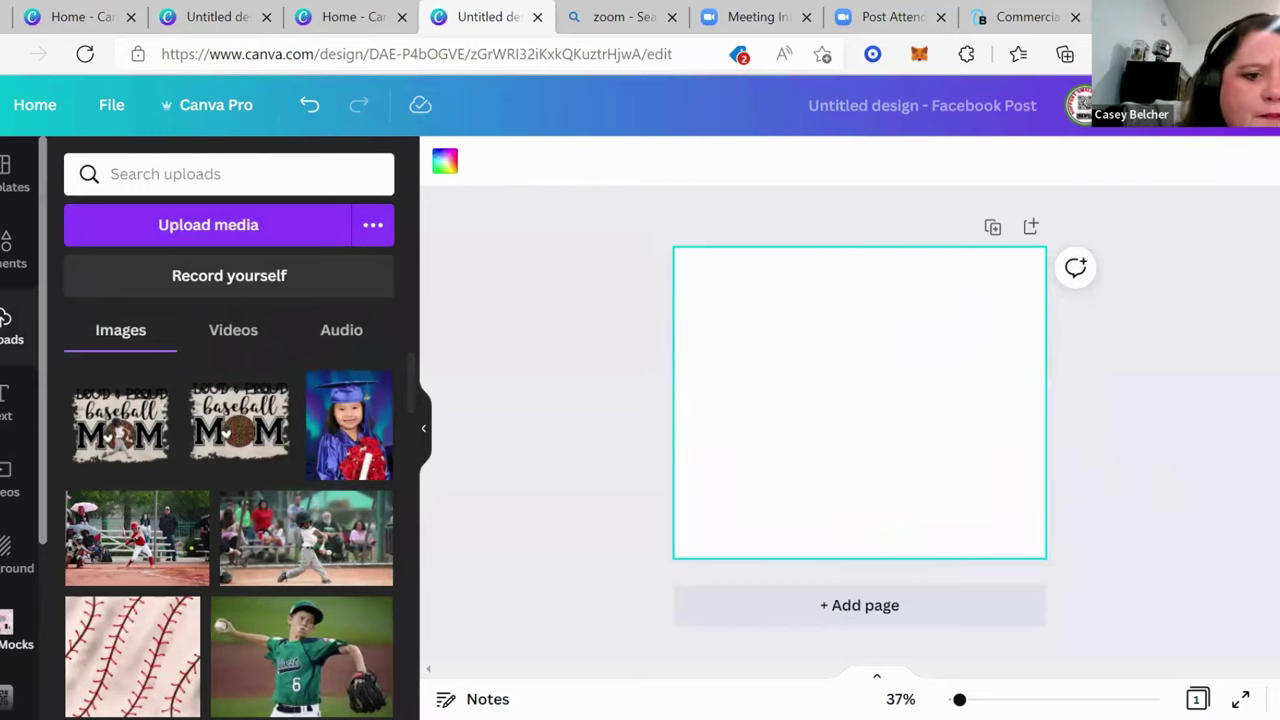
Step: Add the turquoise Heather Galapagos Blue shirt mockup and enlarge it to fill the page
left_click(16, 632)
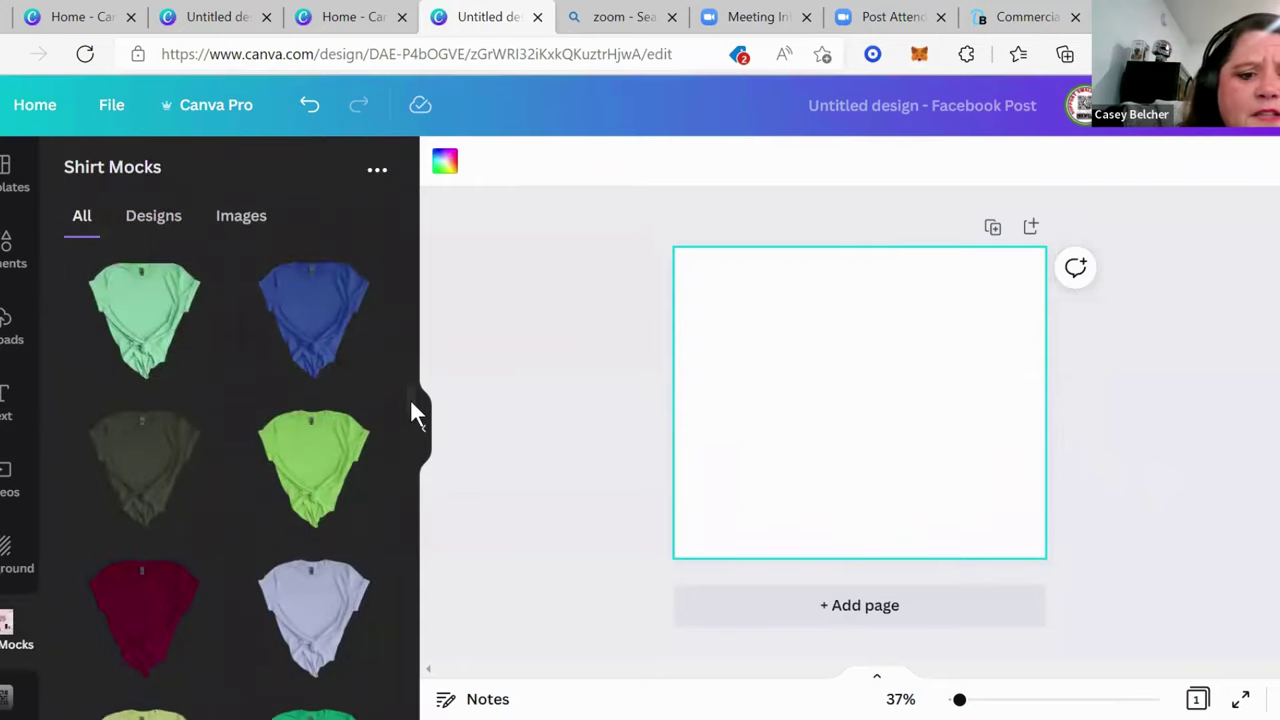
scroll(410, 403, "down", 2)
scroll(410, 403, "down", 2)
scroll(405, 435, "down", 3)
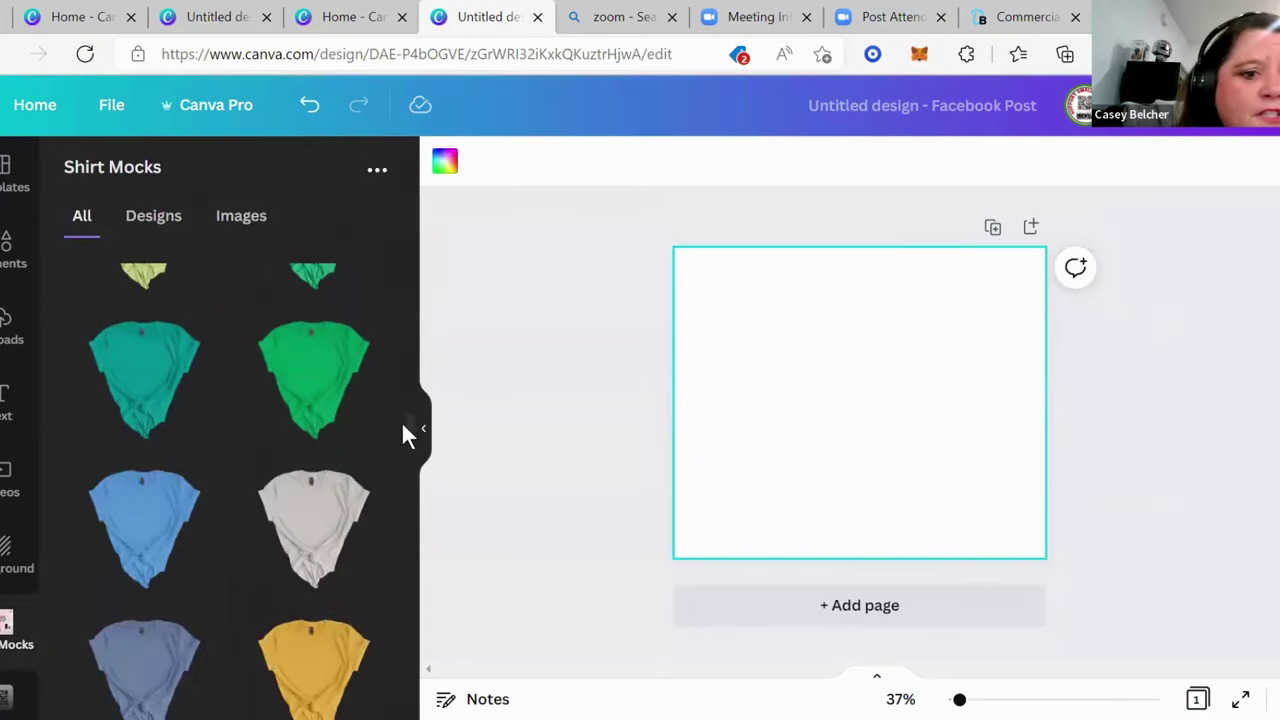
scroll(401, 441, "down", 5)
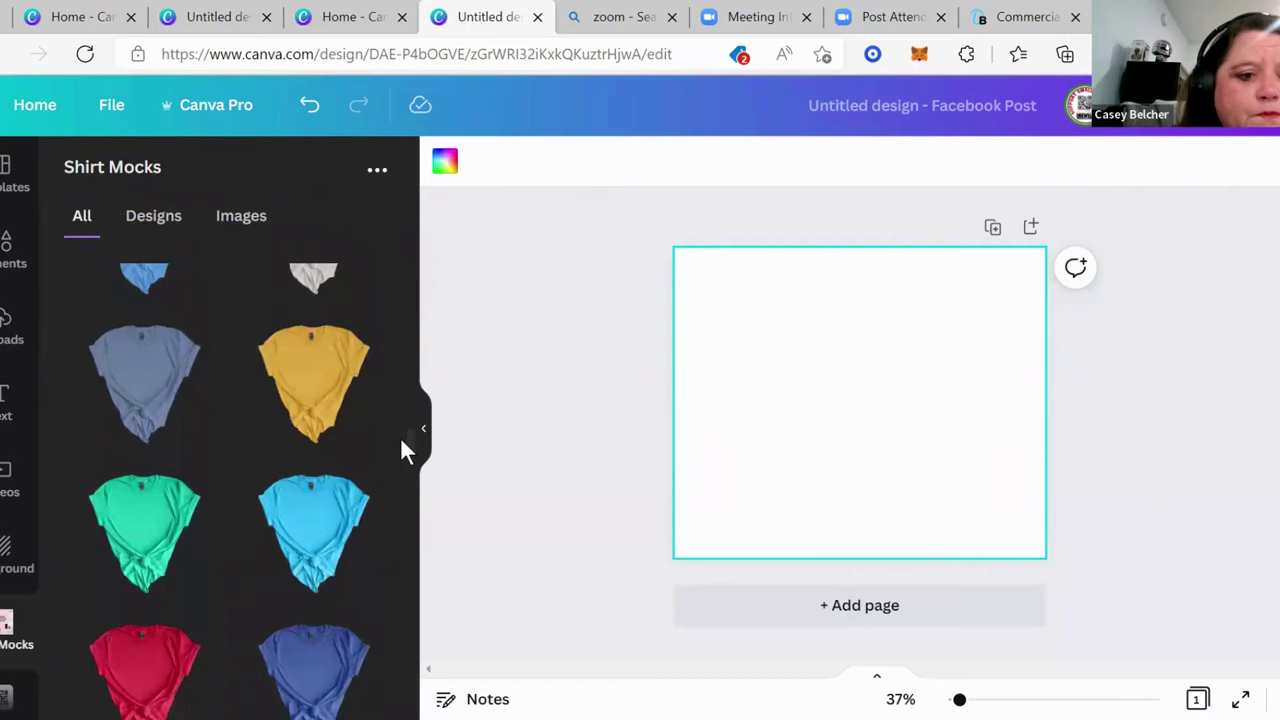
scroll(405, 475, "down", 6)
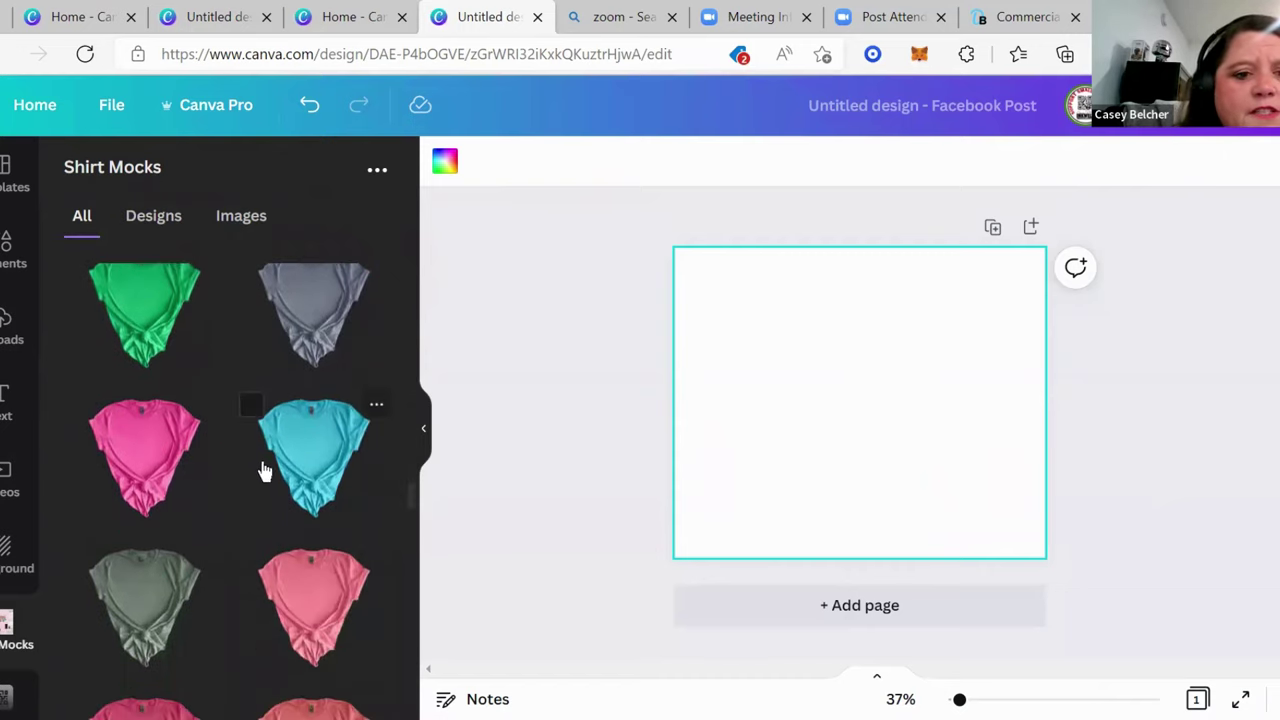
left_click(265, 470)
left_click_drag(829, 429, 764, 375)
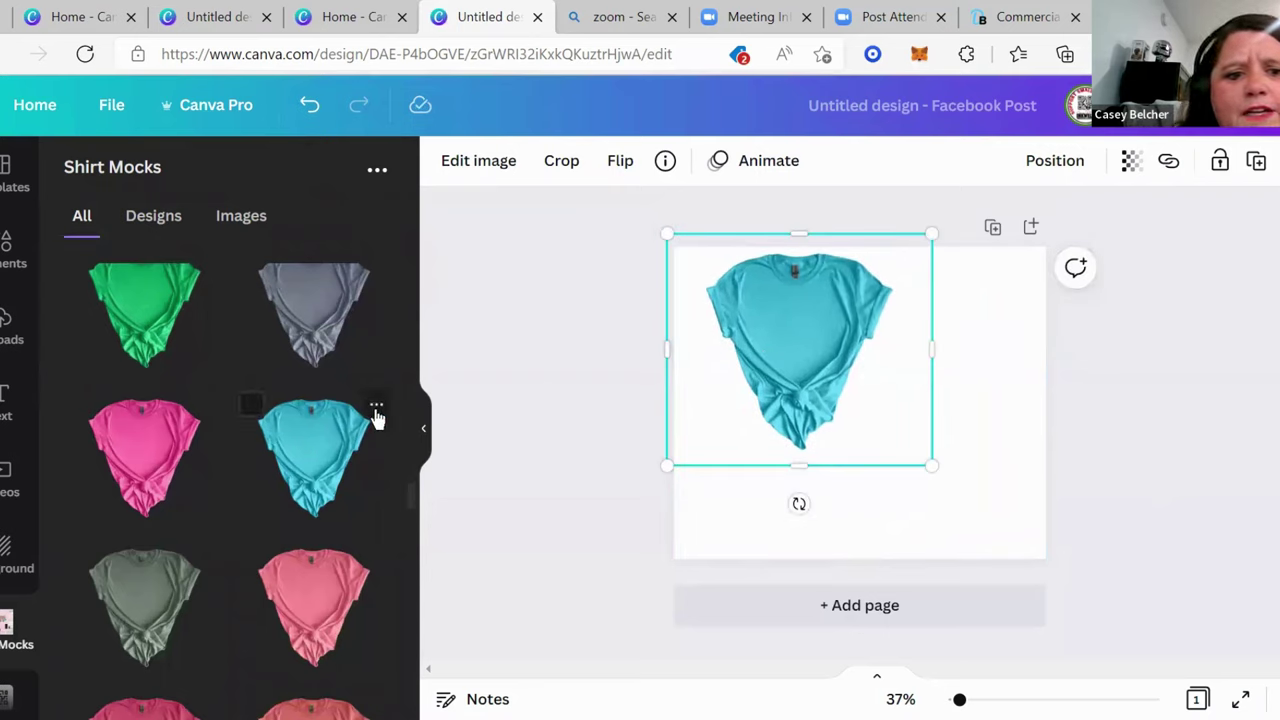
left_click(376, 410)
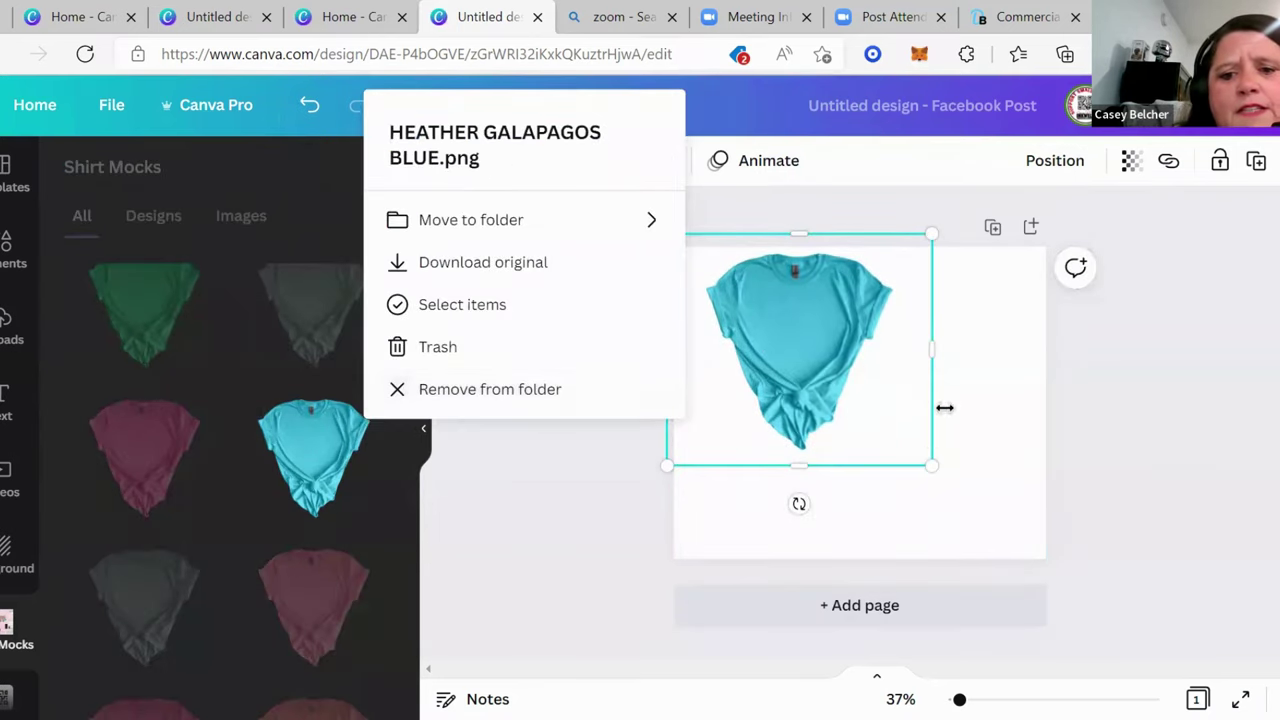
left_click_drag(933, 462, 1069, 585)
left_click(1116, 518)
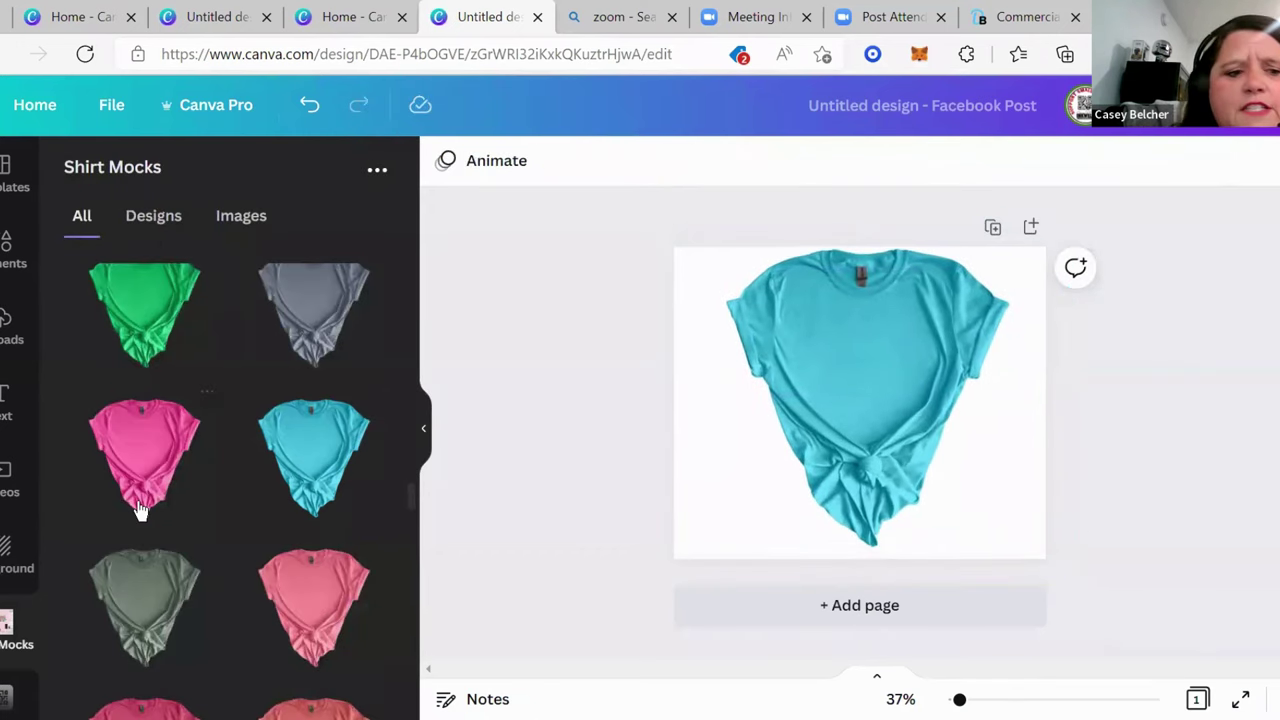
Step: Add the Loud & Proud baseball MOM graphic from Uploads, shrink it, and centre it on the chest
left_click(3, 320)
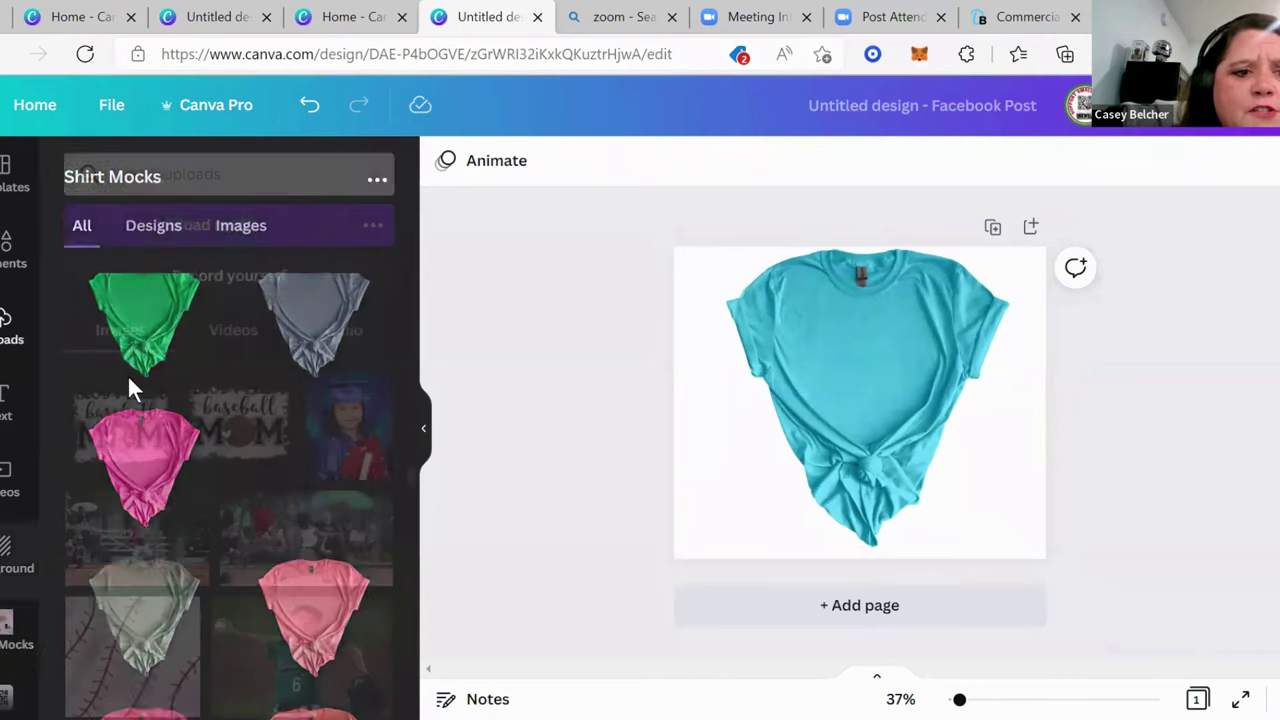
left_click(130, 430)
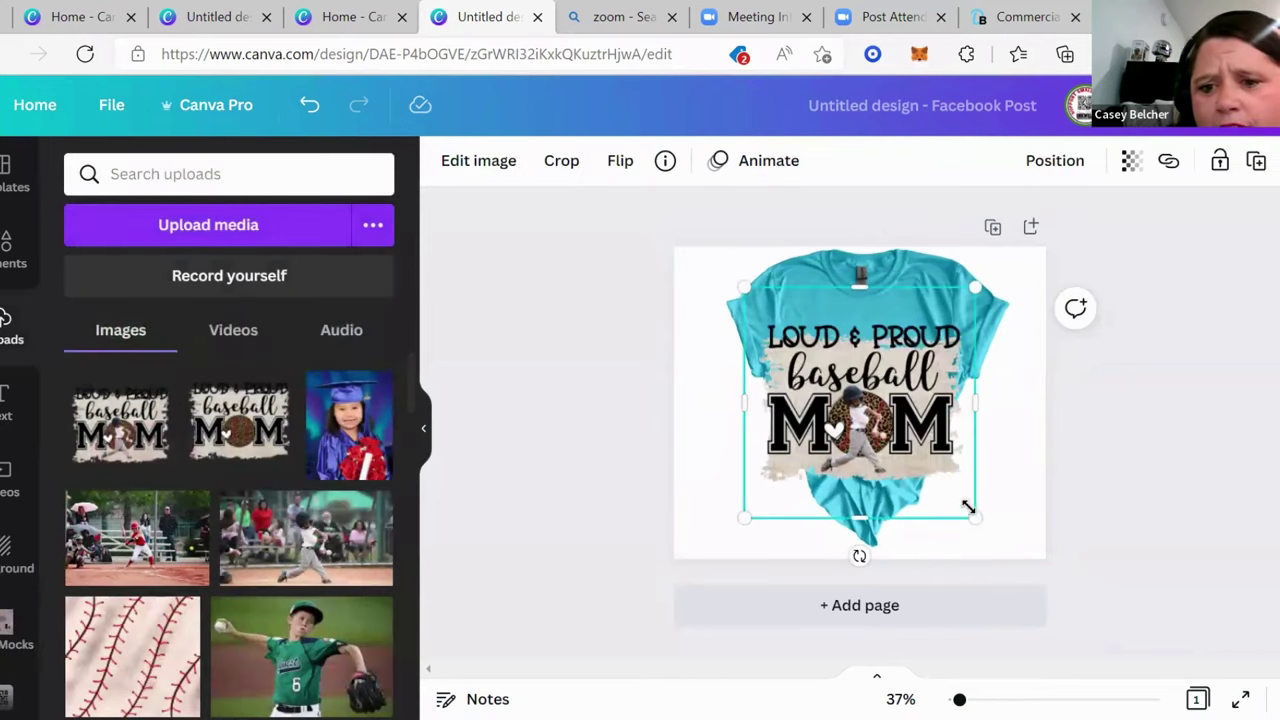
left_click_drag(966, 506, 903, 444)
left_click_drag(832, 352, 877, 346)
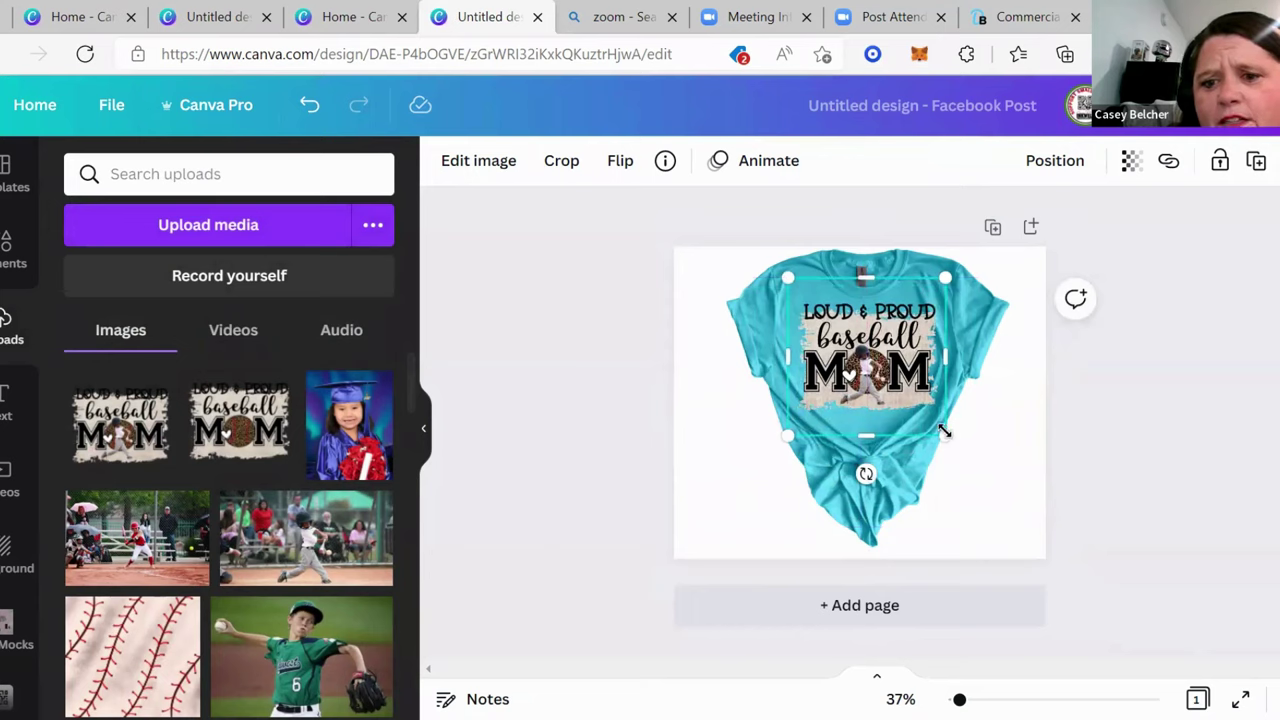
left_click_drag(944, 430, 926, 423)
left_click_drag(884, 383, 890, 390)
left_click(1156, 439)
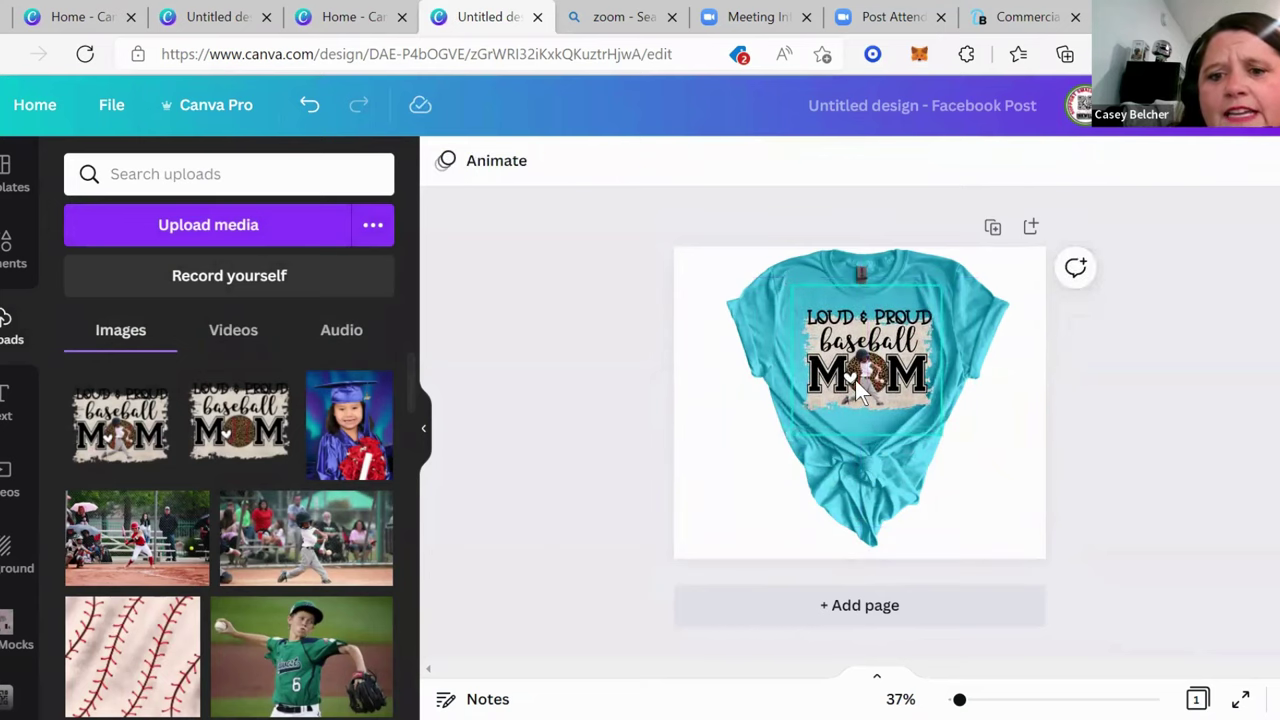
left_click(858, 390)
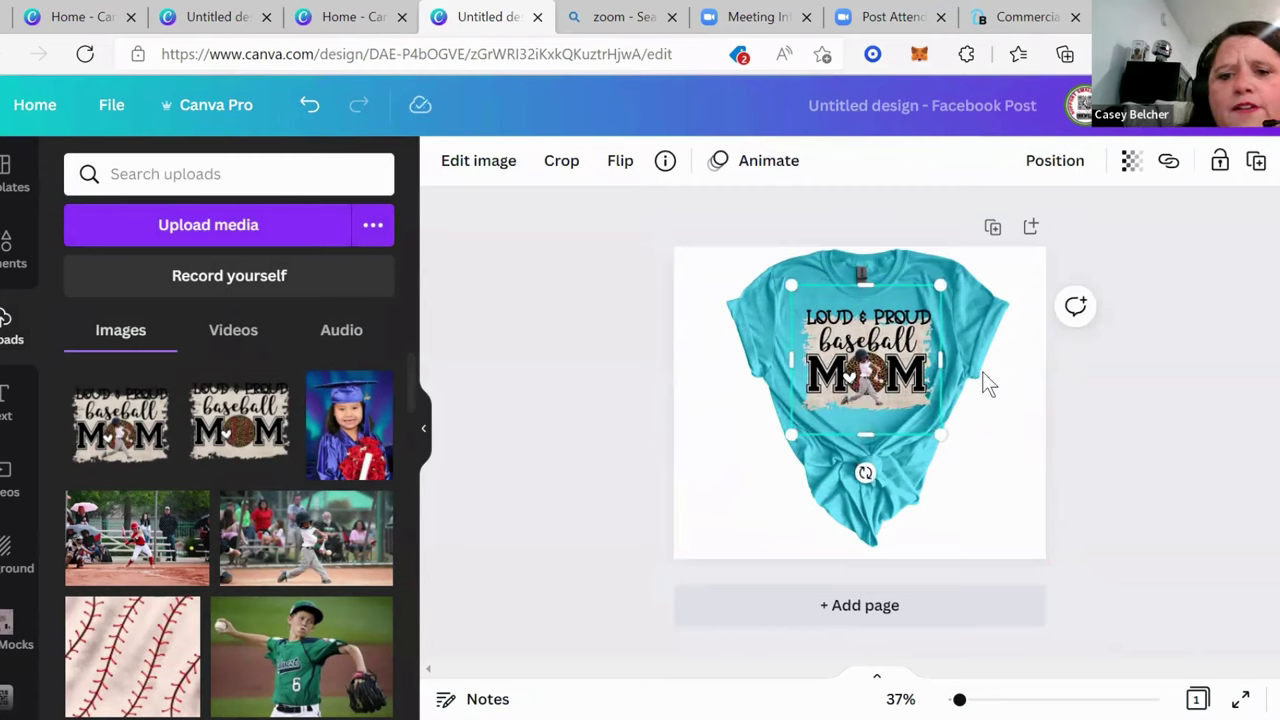
left_click(1272, 446)
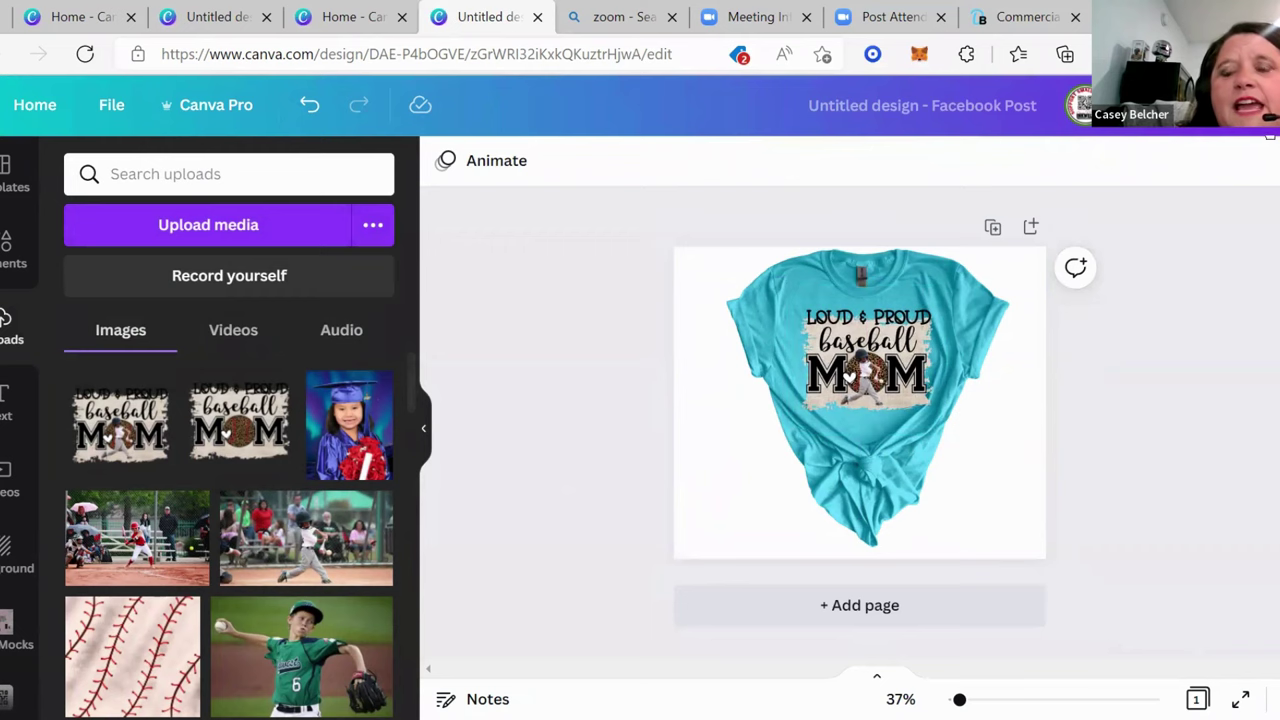
Step: Download the turquoise shirt mockup as a 940 × 788 px PNG
left_click(1232, 105)
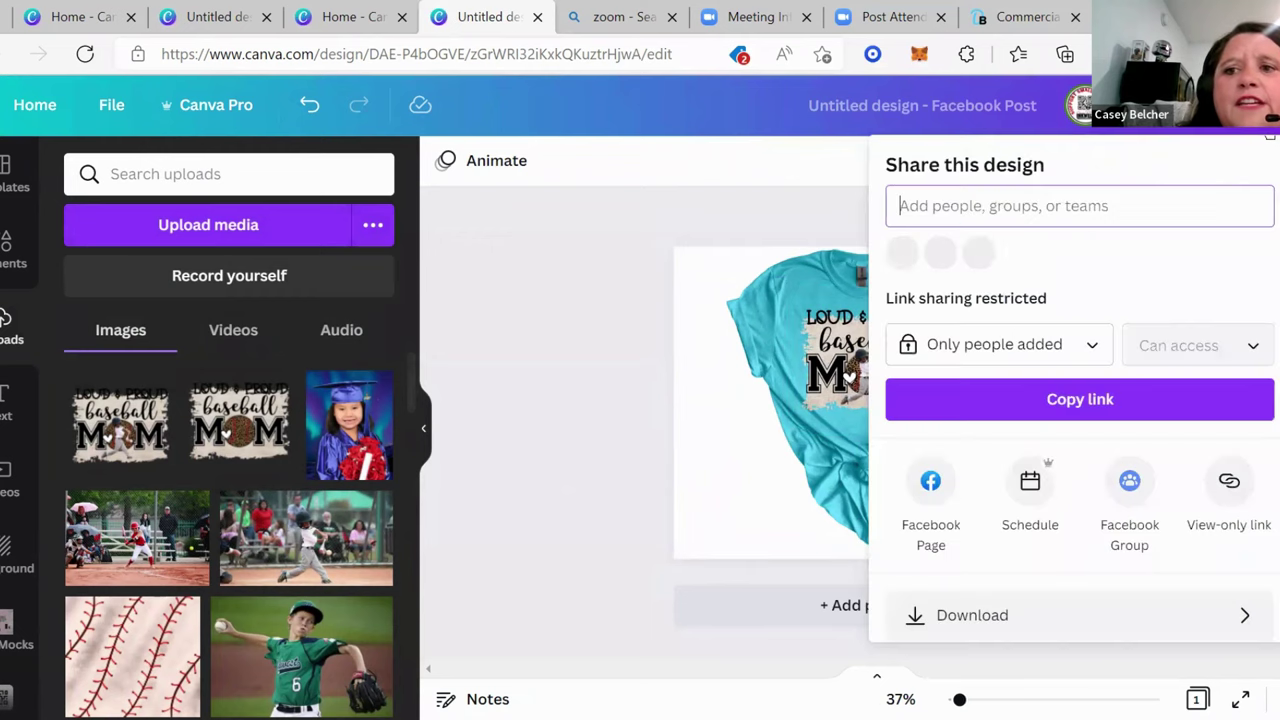
left_click(1040, 612)
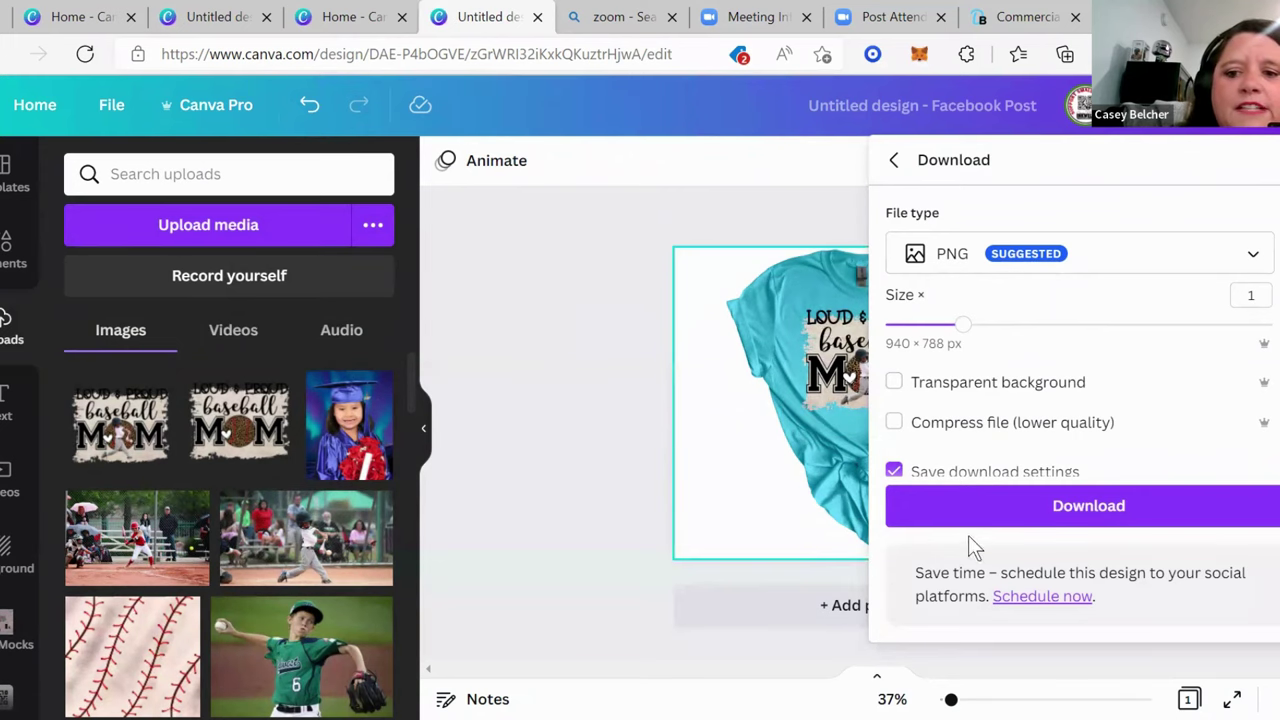
left_click(1057, 510)
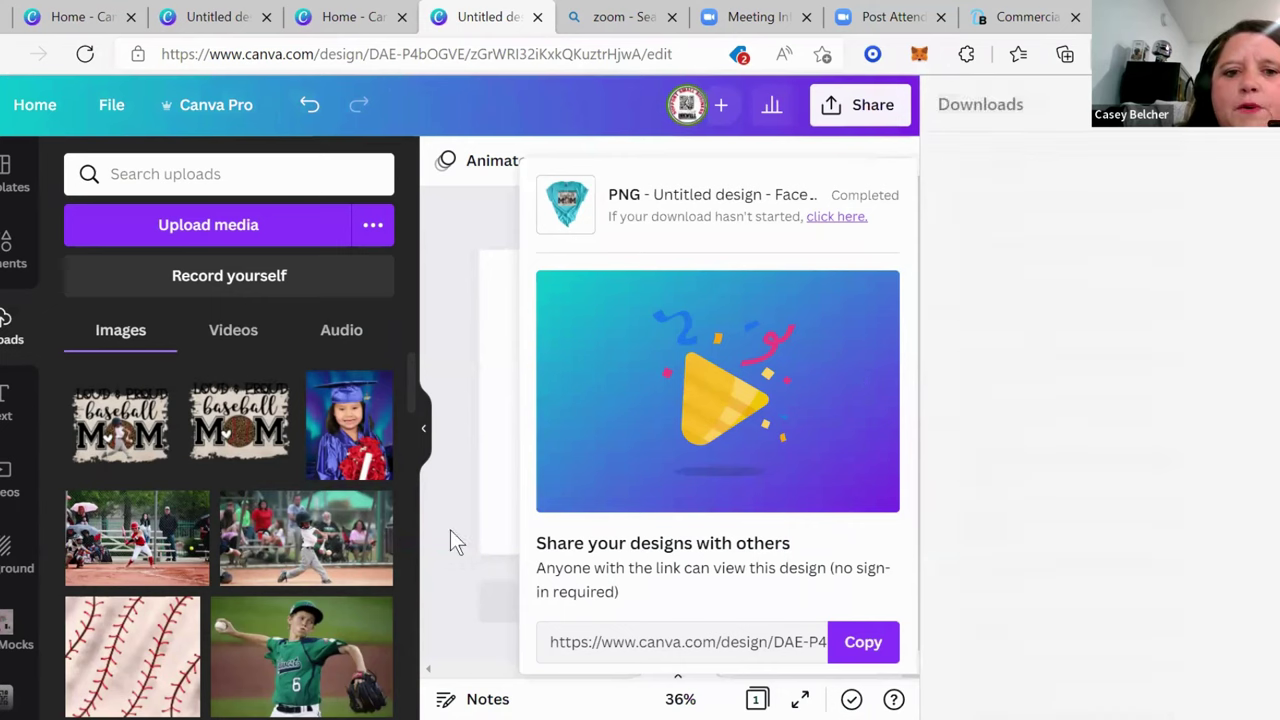
left_click(454, 549)
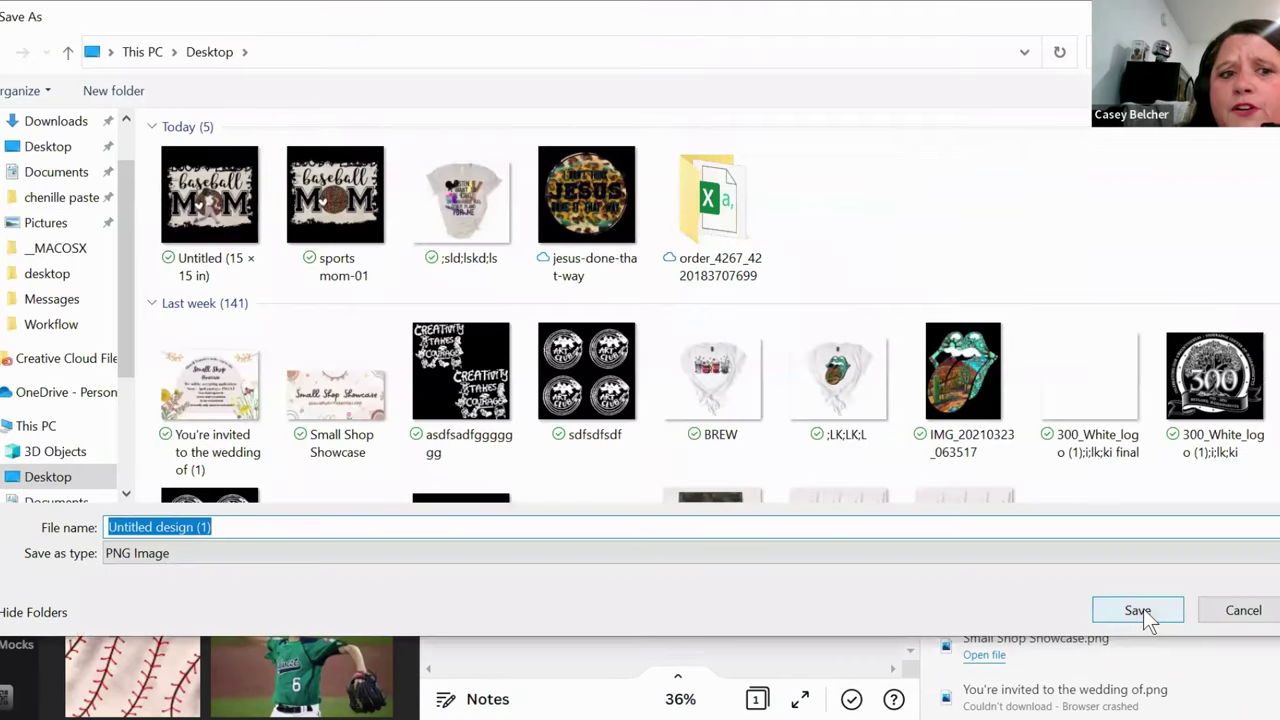
Step: Save the PNG to the Desktop as 'sdfsdf23232' instead of replacing the existing file
left_click(1137, 610)
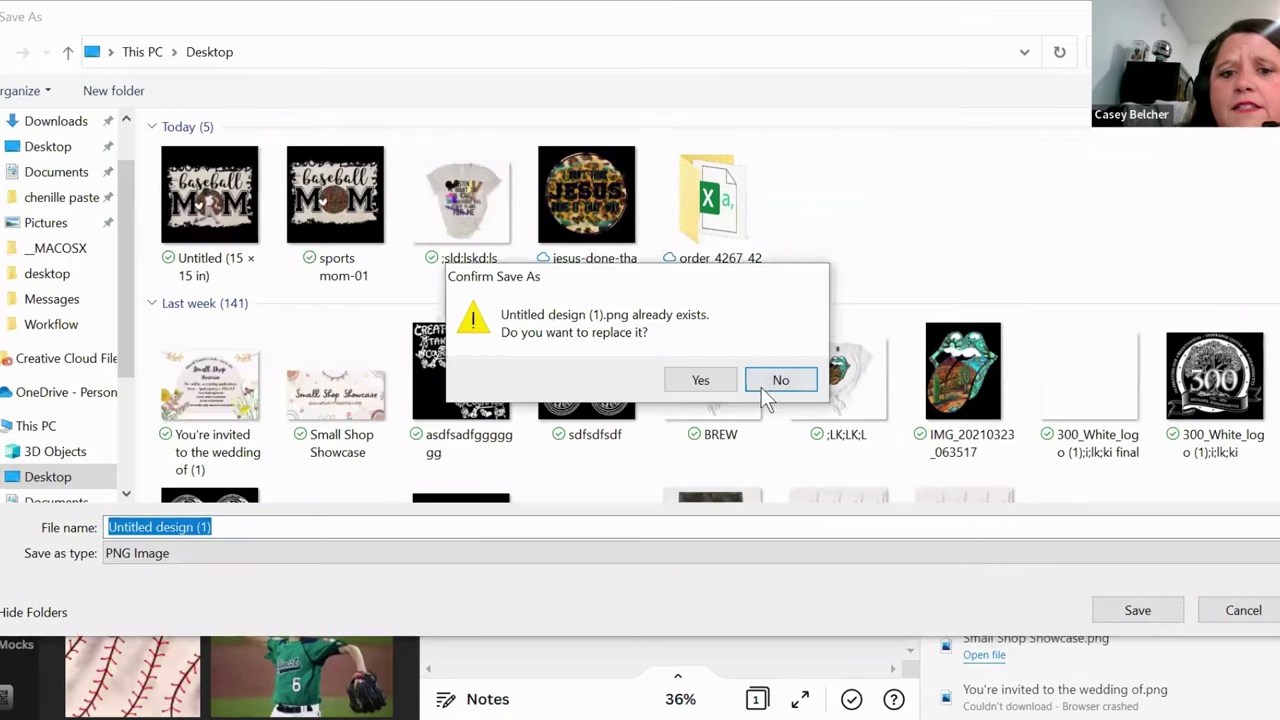
left_click(778, 380)
type("s")
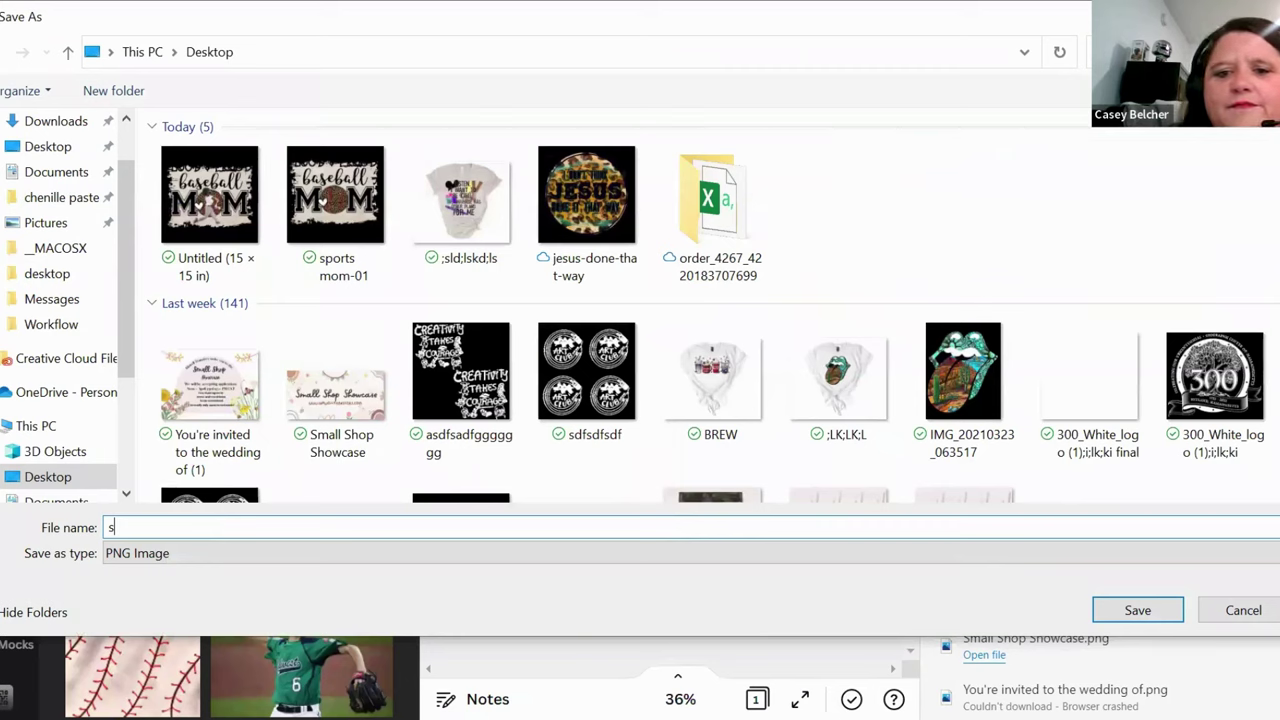
type("dfsdf")
key("ctrl+a")
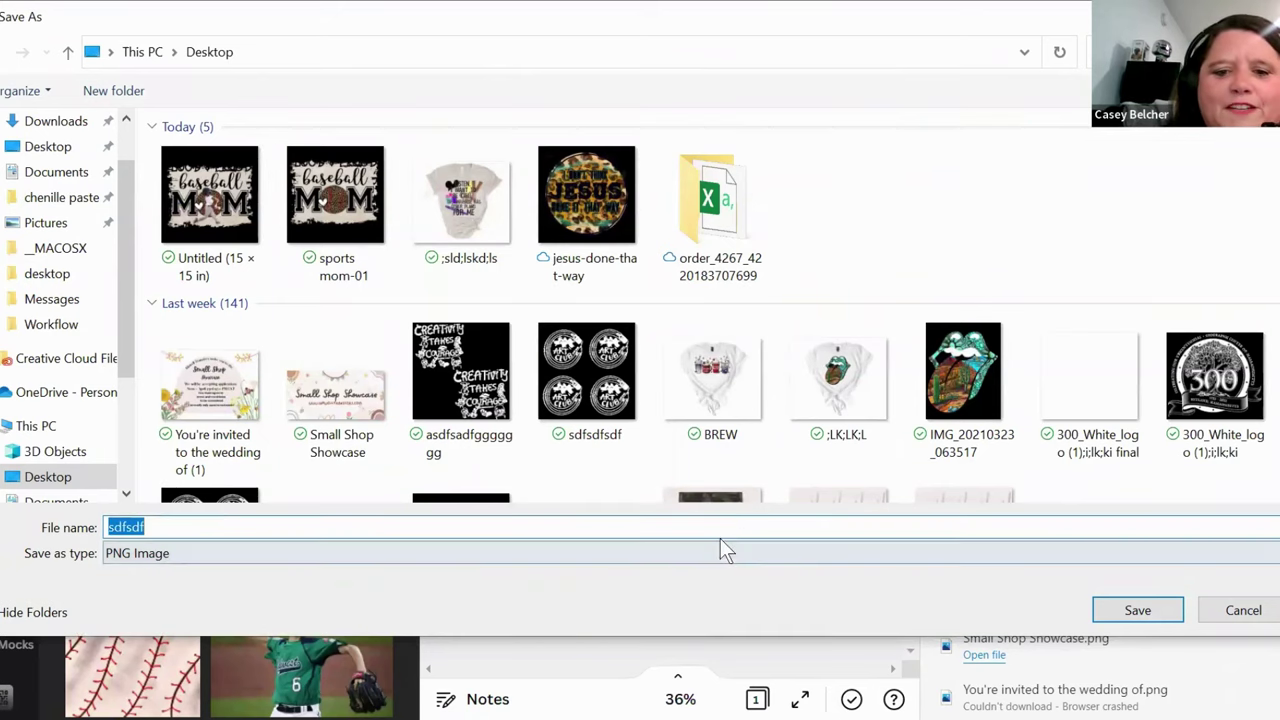
left_click(723, 528)
type("23232")
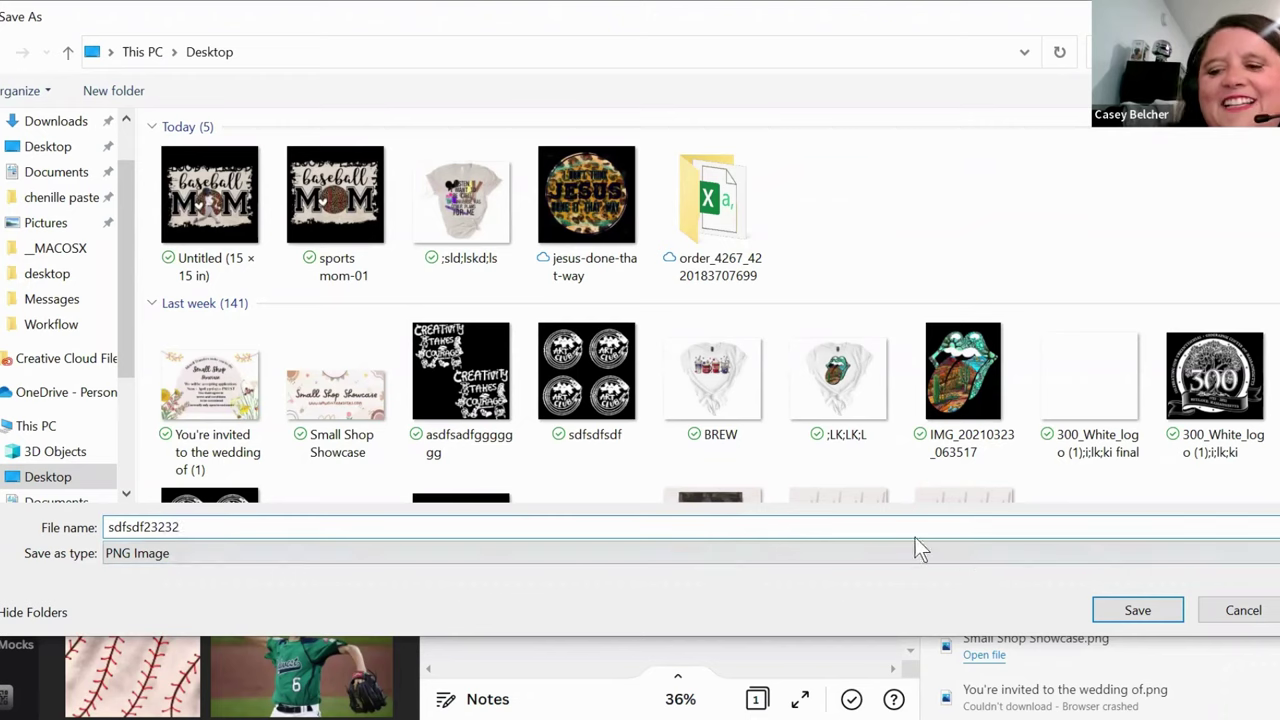
left_click(1130, 606)
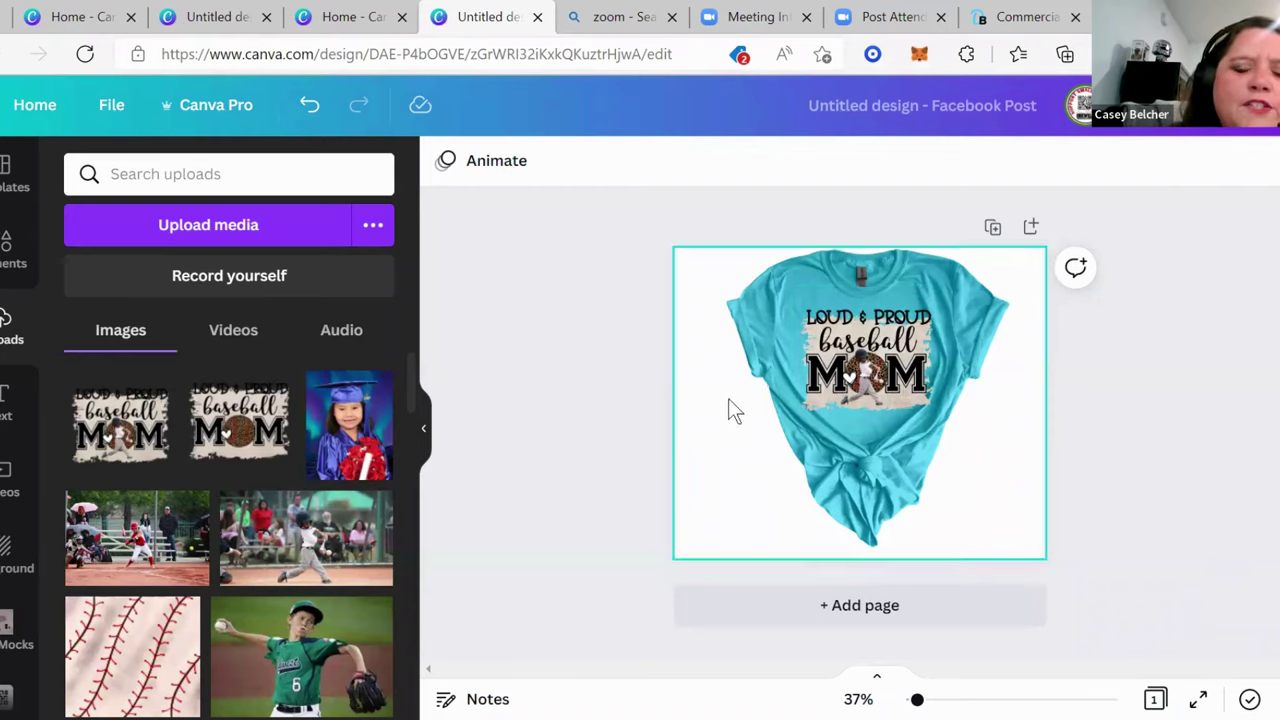
Step: Open the Untitled (15 × 15 in) baseball MOM design from Recent designs on the home page
left_click(60, 110)
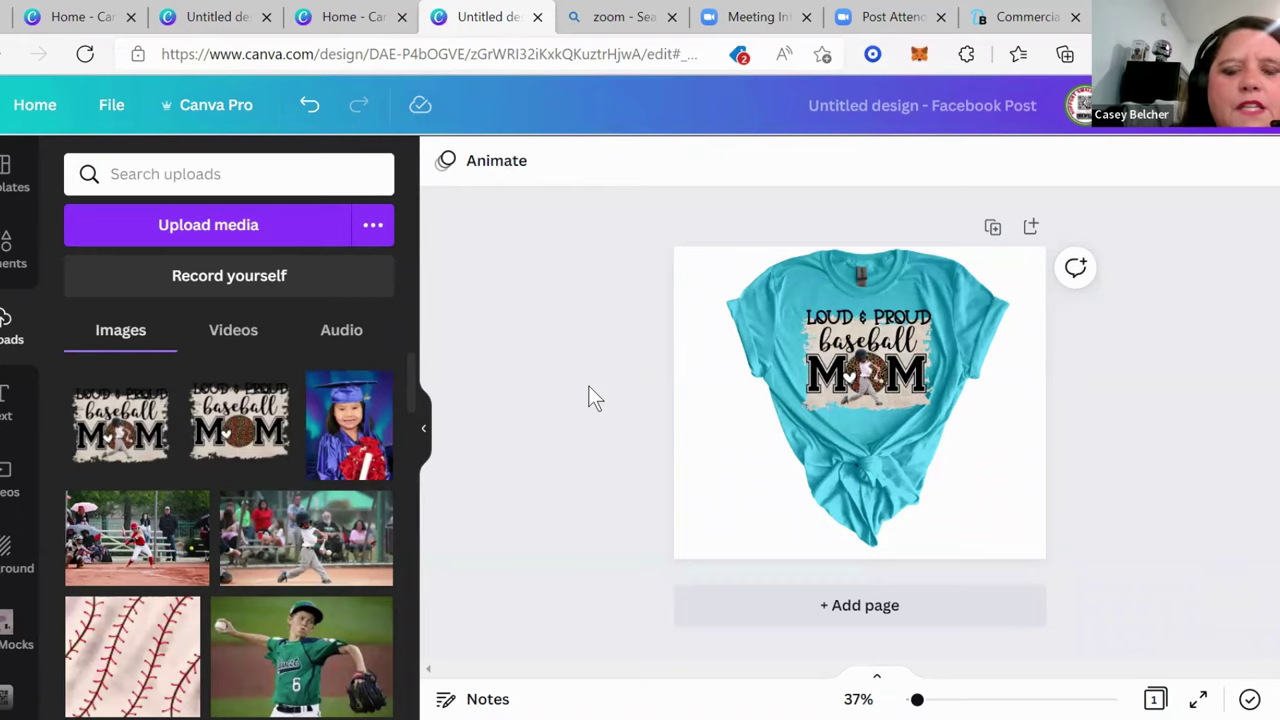
left_click(40, 112)
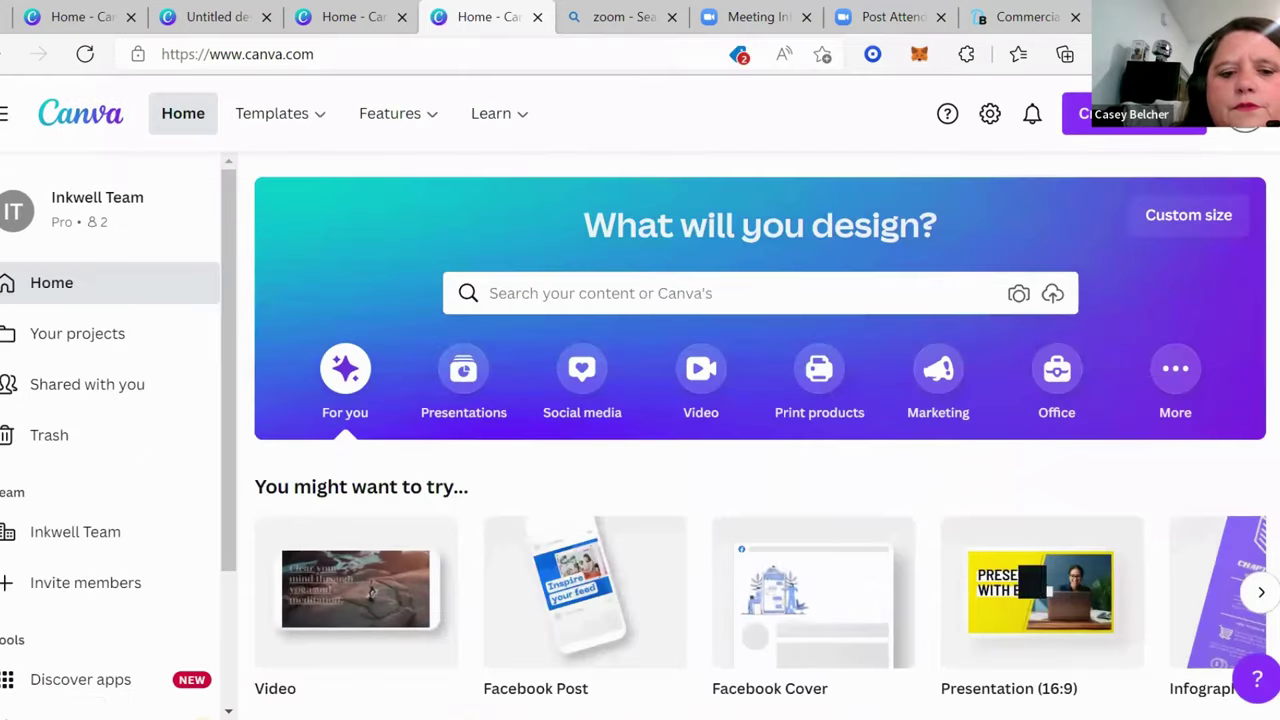
scroll(760, 430, "down", 5)
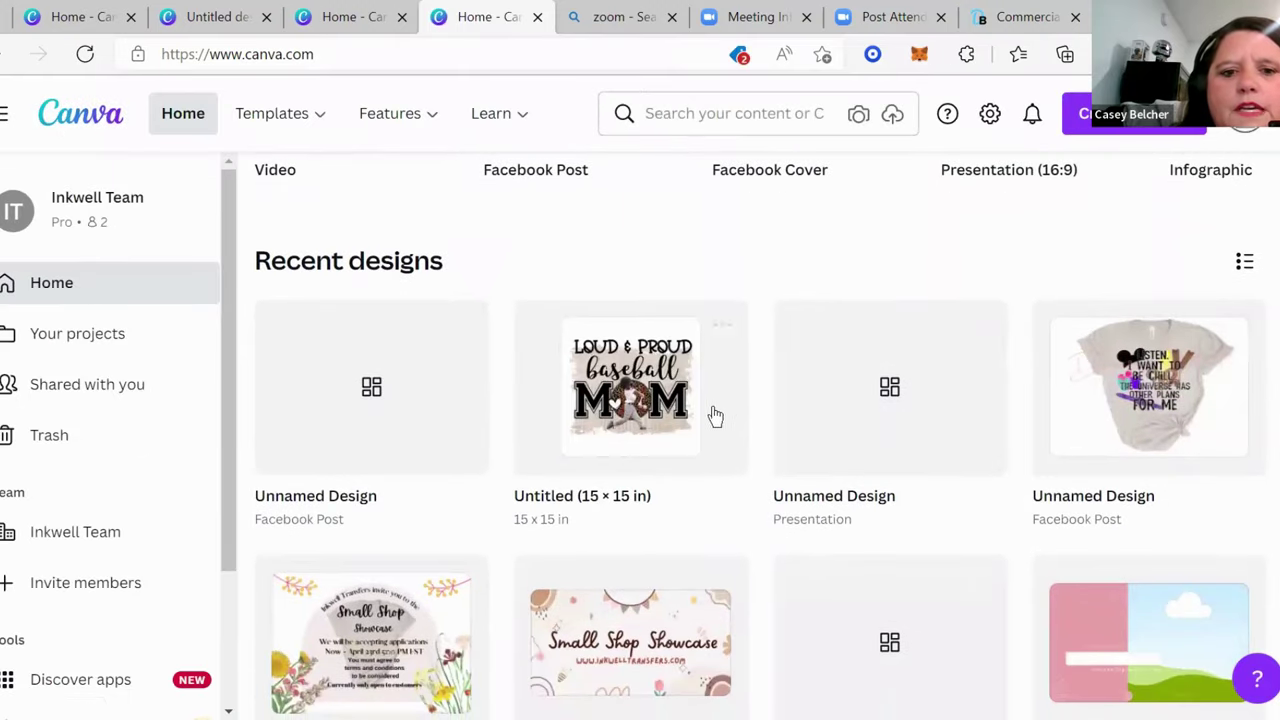
left_click(658, 406)
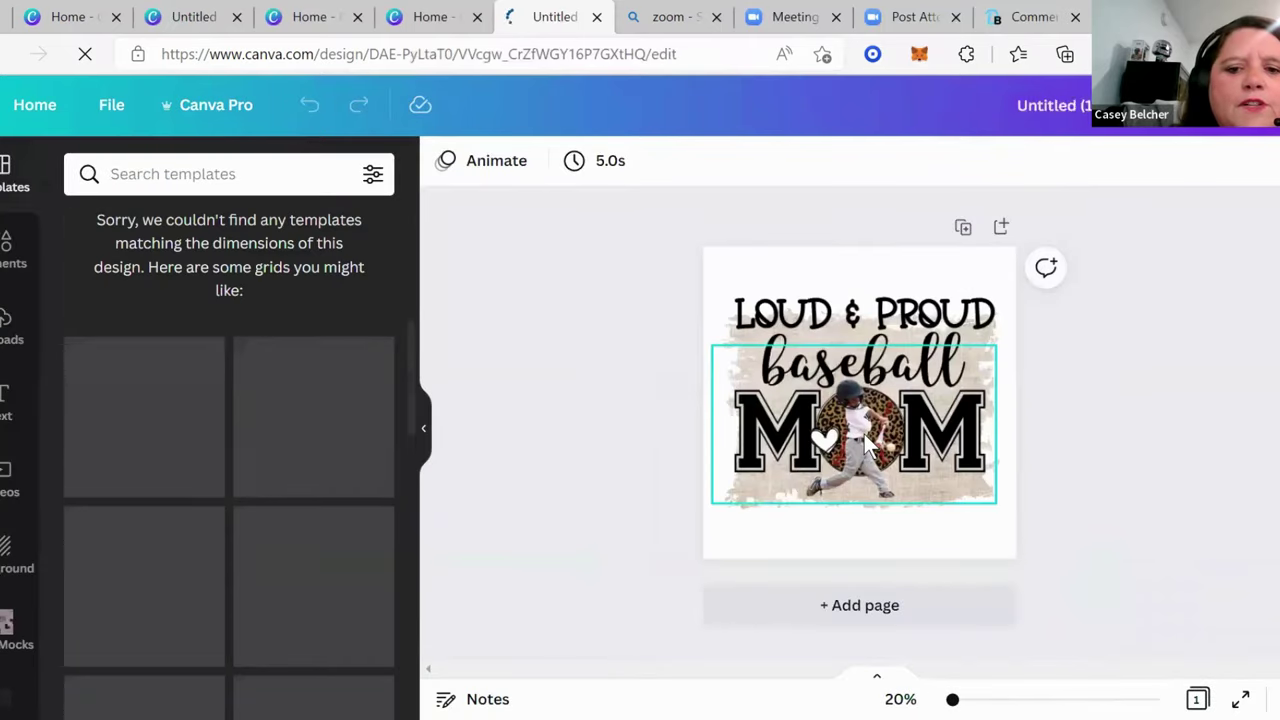
Step: Swap the batter photo for the green-uniform pitcher photo from Uploads
left_click(865, 438)
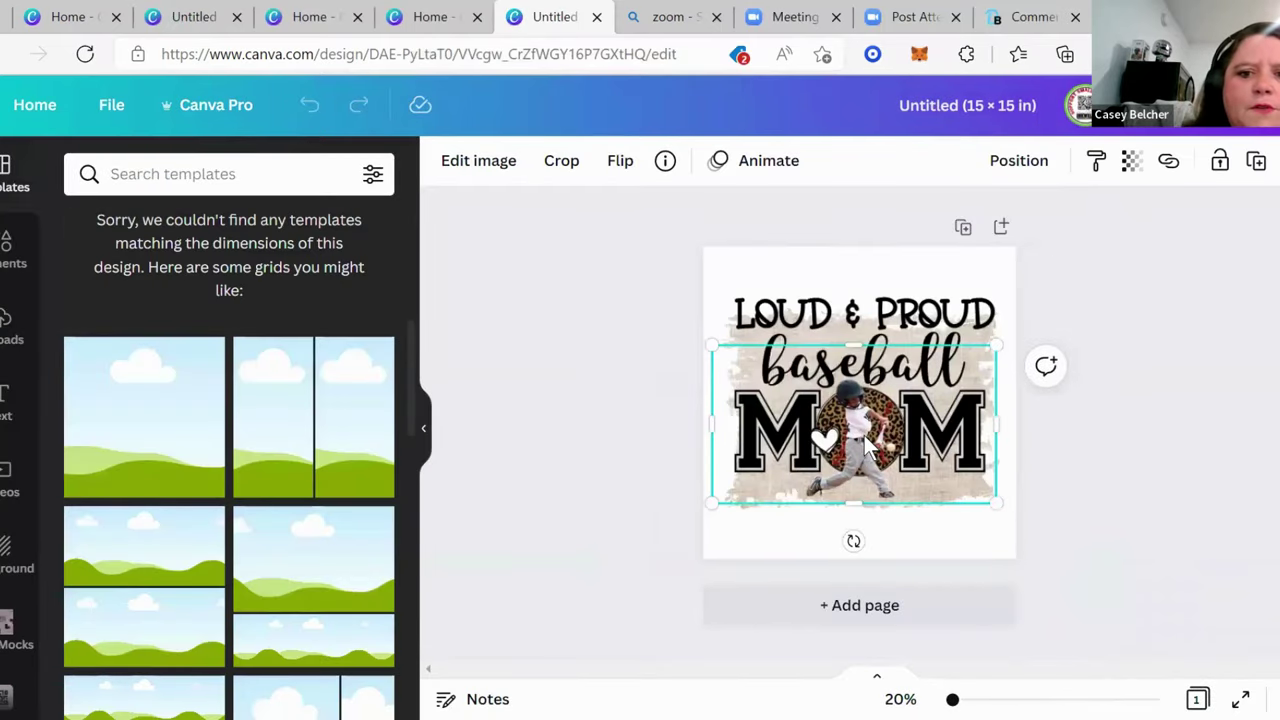
key("Delete")
left_click(6, 320)
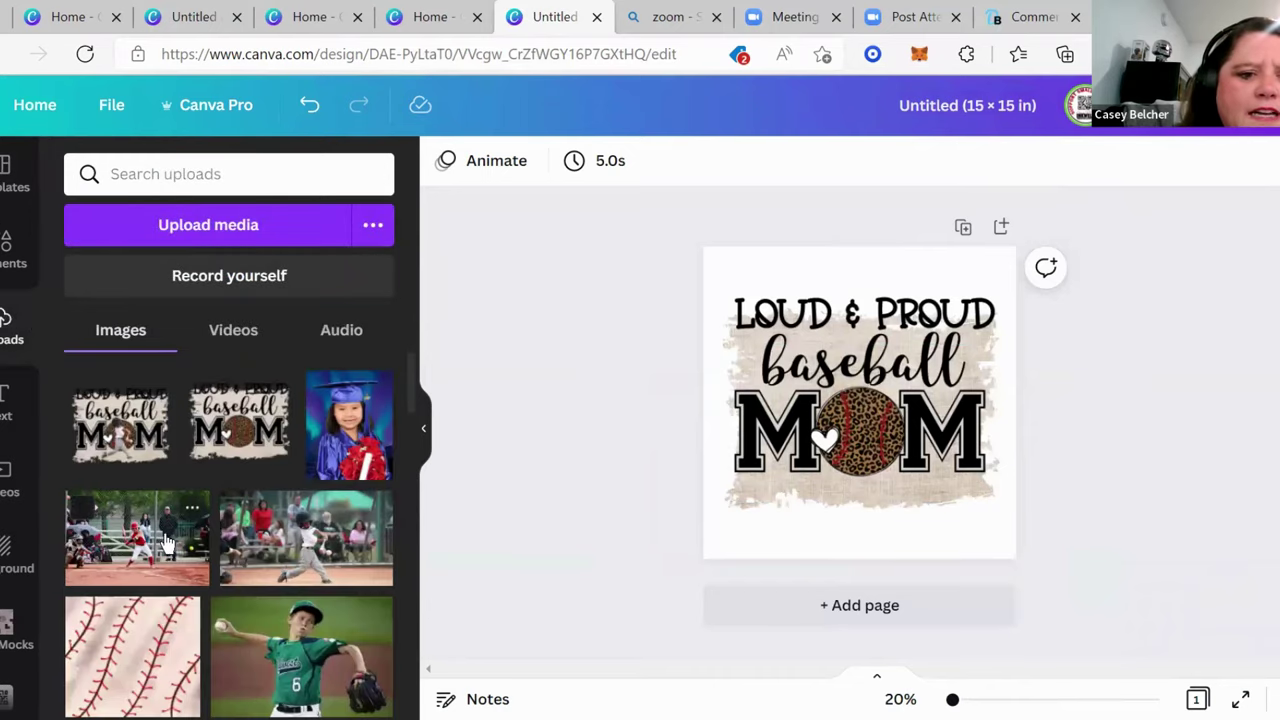
left_click(296, 638)
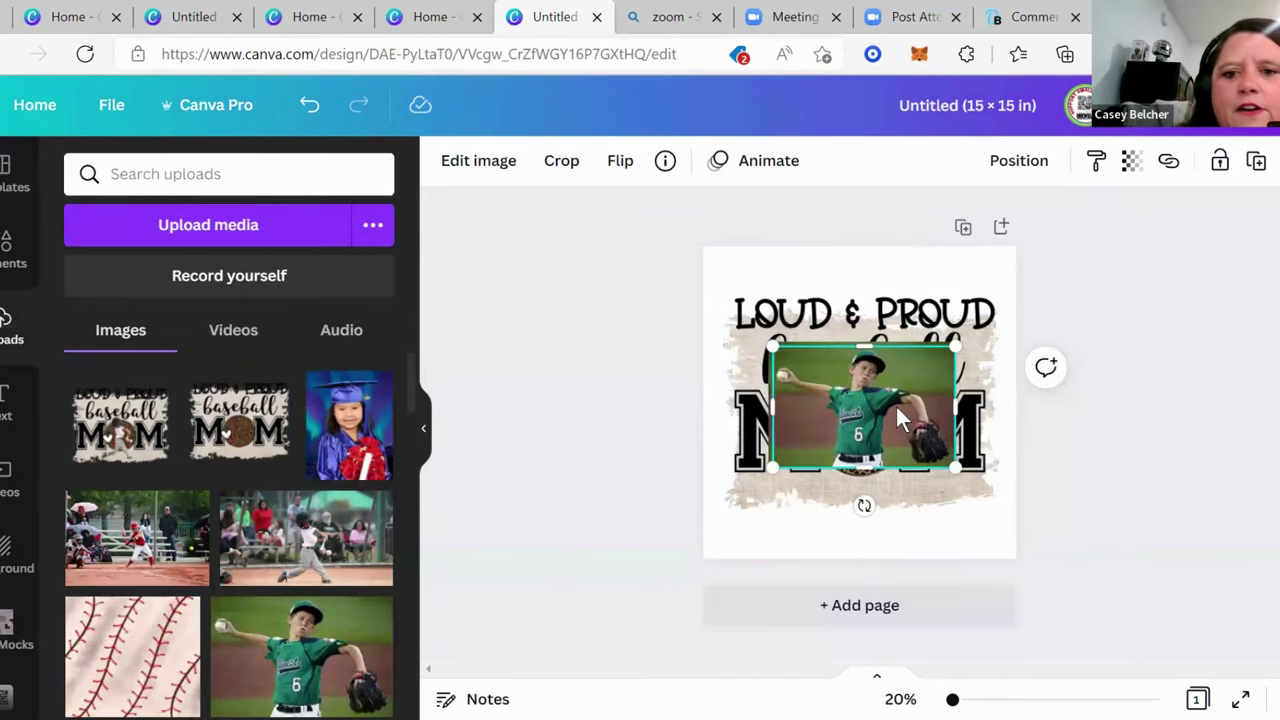
left_click_drag(958, 468, 887, 454)
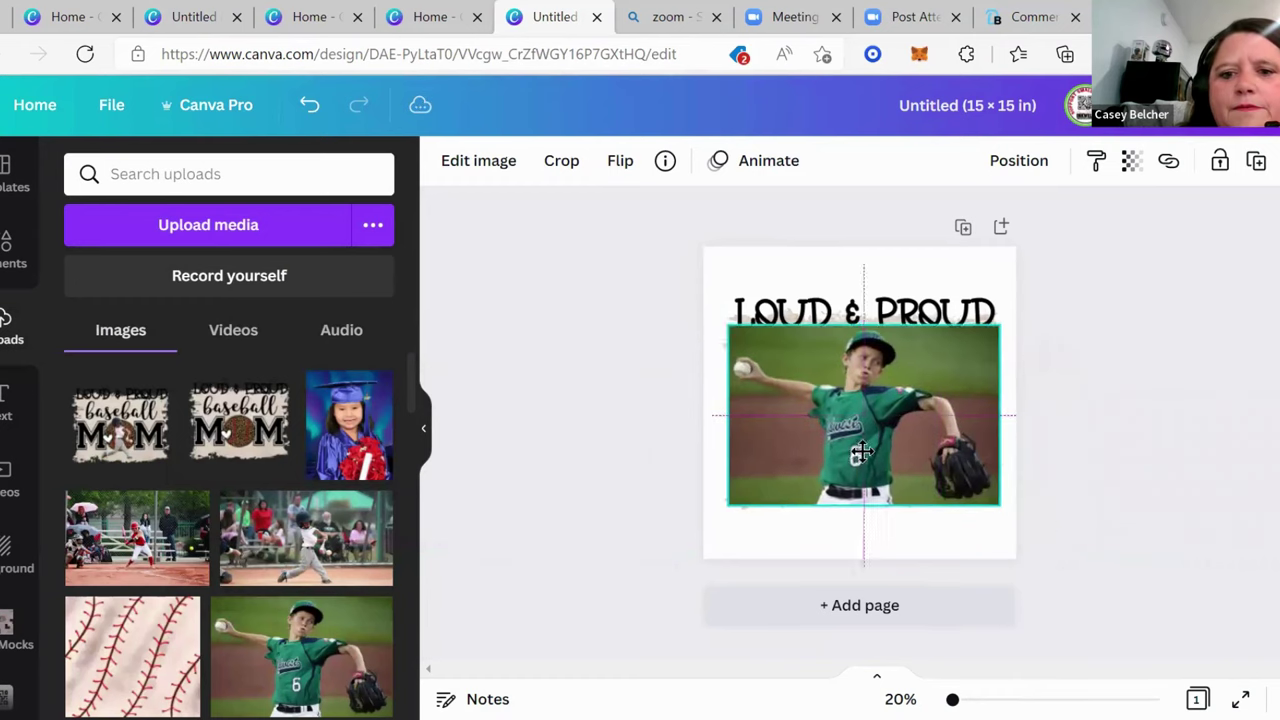
Step: Remove the pitcher photo's background and size the cut-out between the M letters
left_click(484, 165)
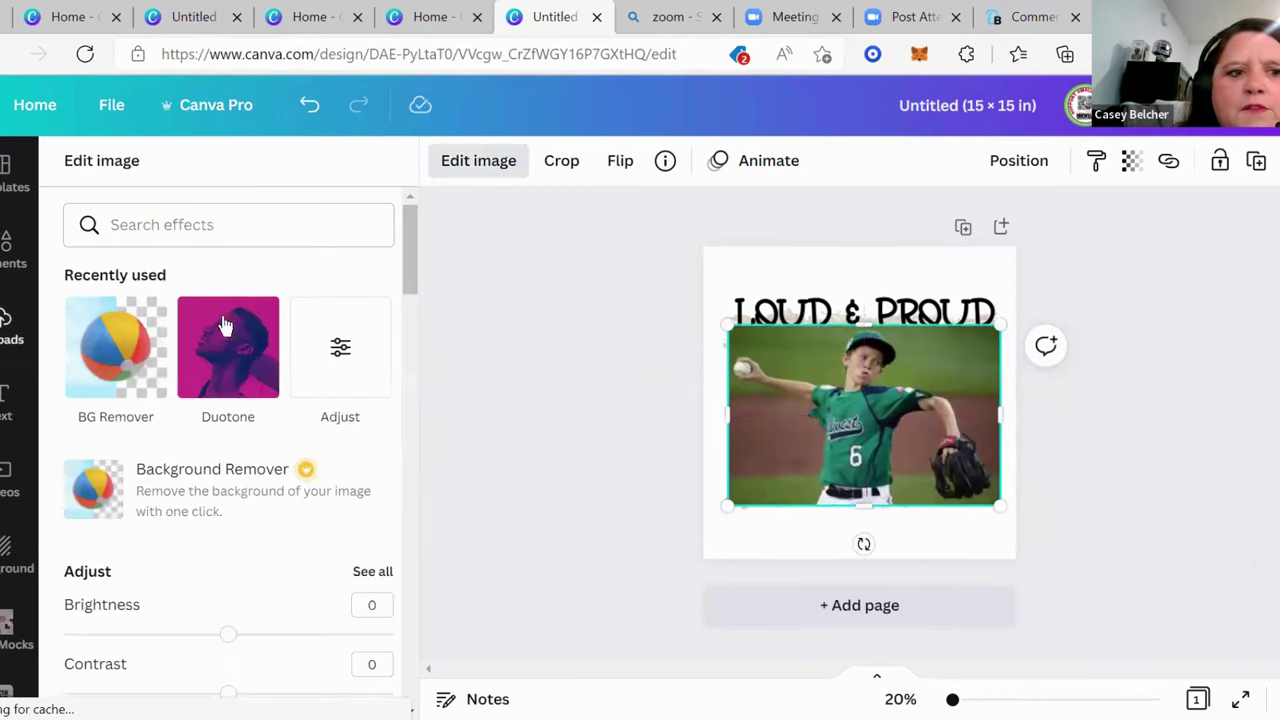
left_click(115, 346)
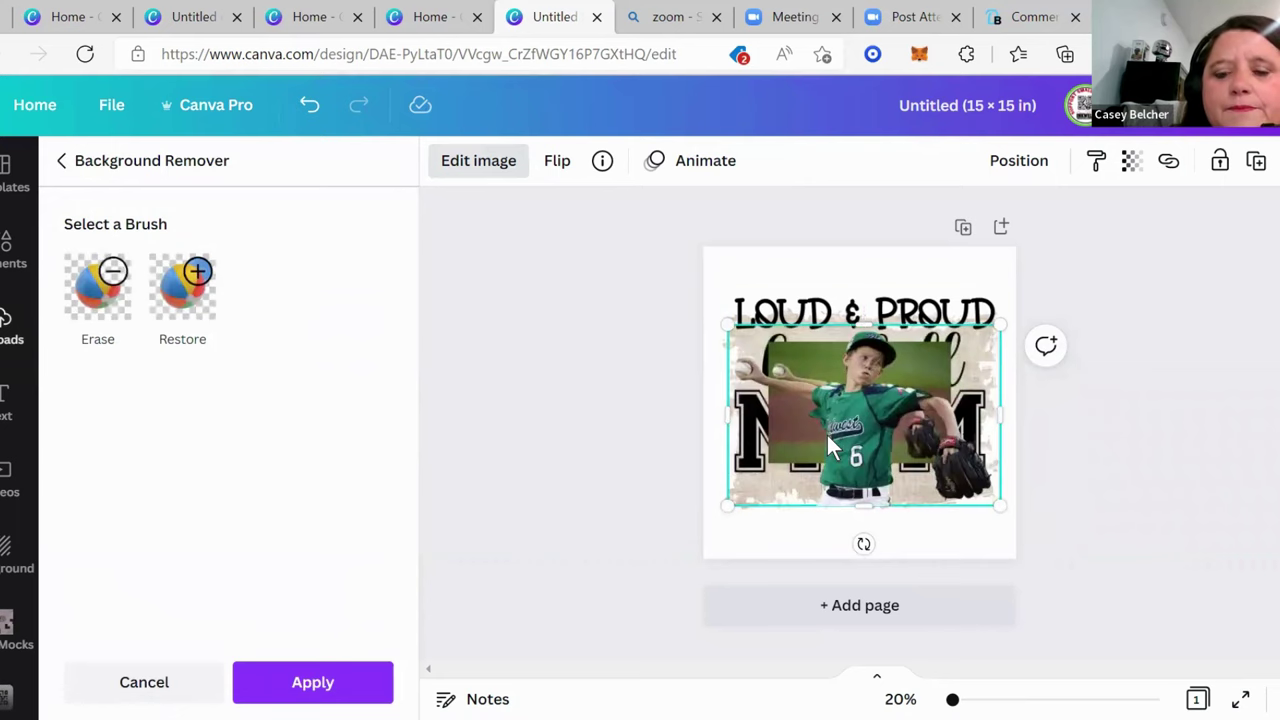
key("Escape")
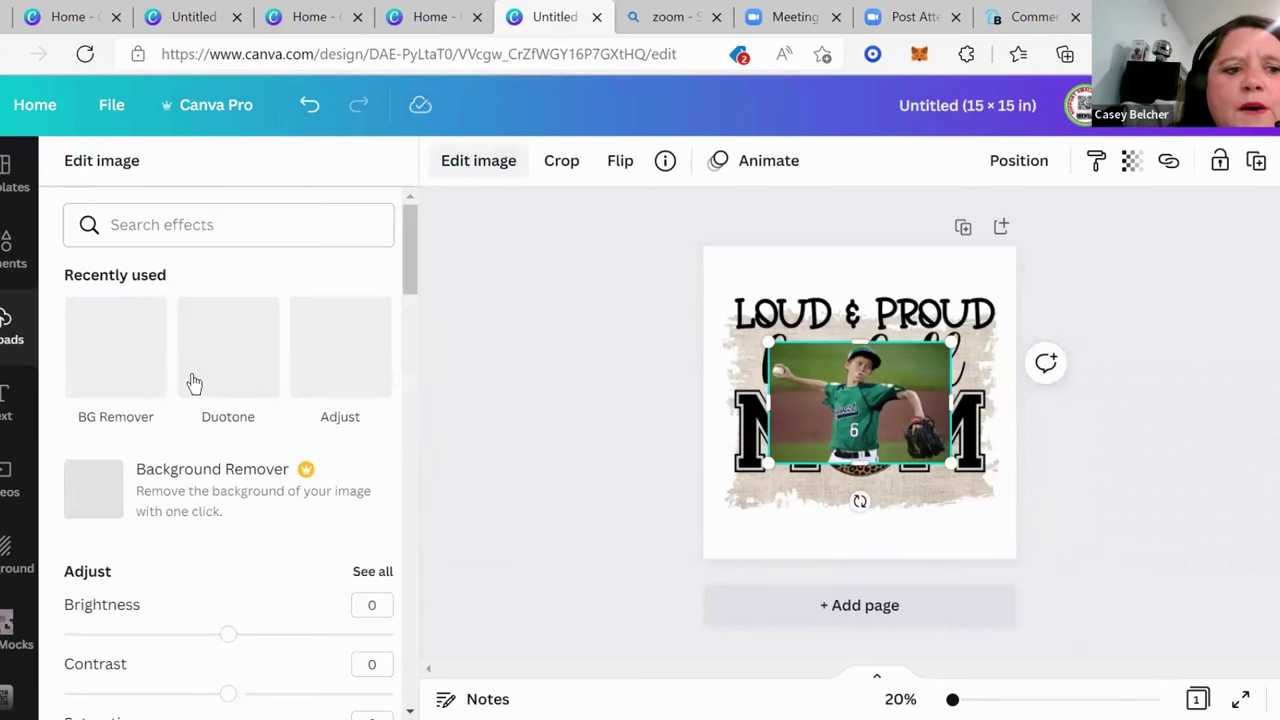
left_click(132, 366)
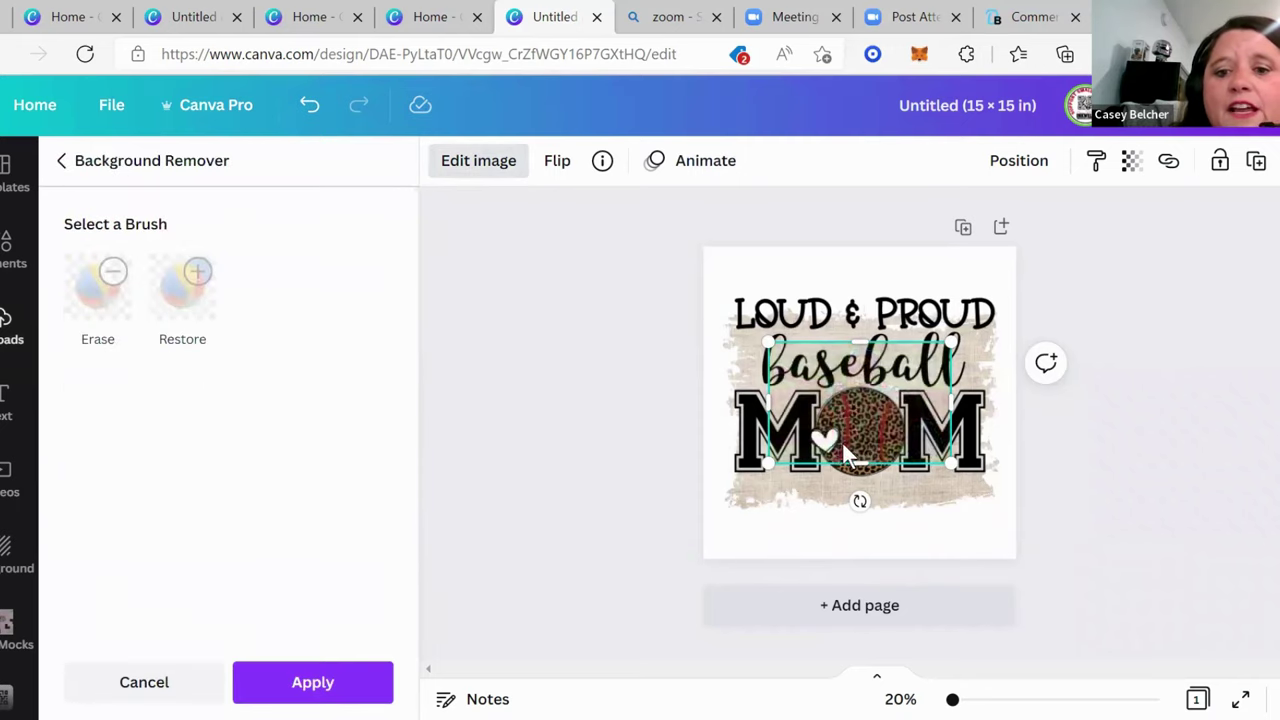
left_click_drag(844, 443, 850, 474)
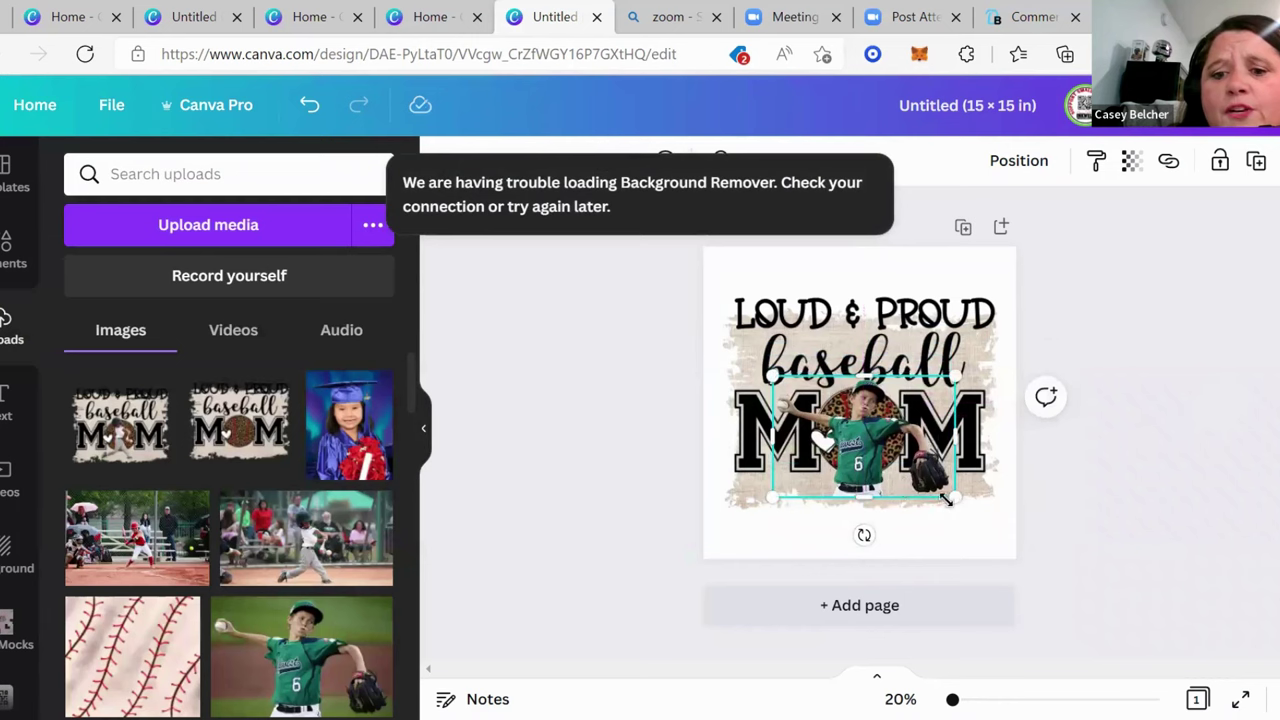
left_click_drag(951, 498, 968, 506)
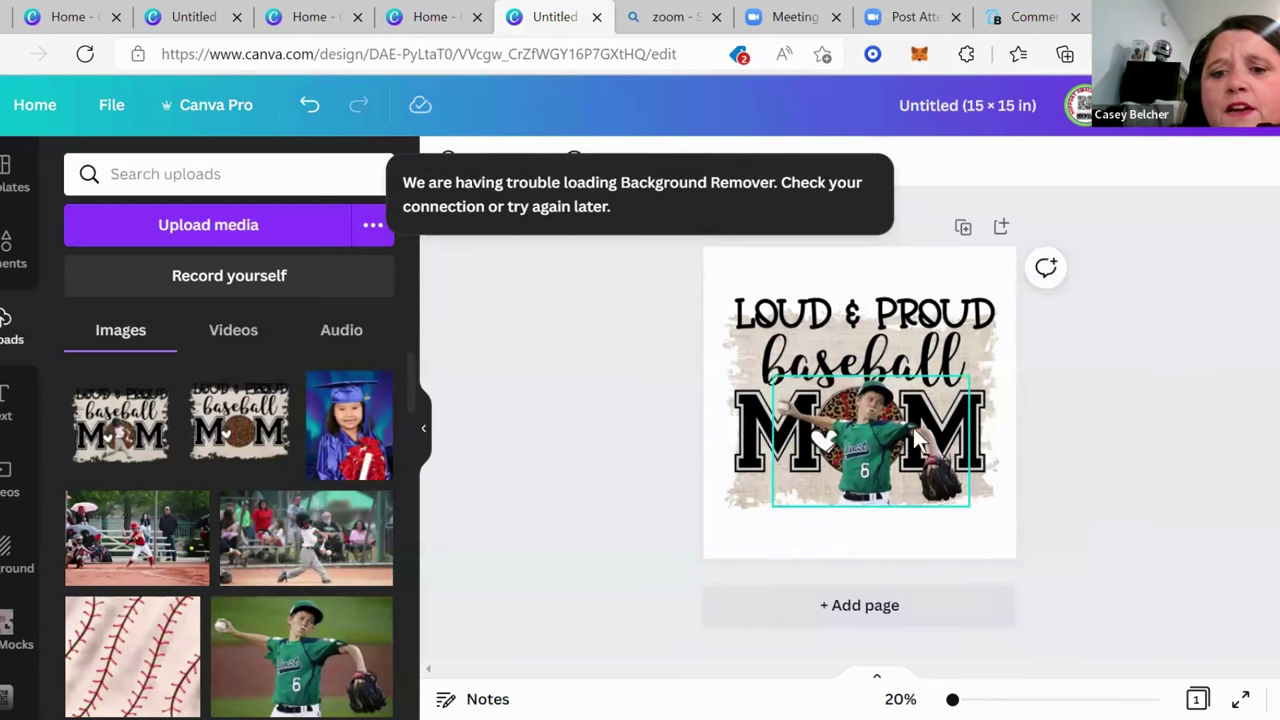
left_click_drag(880, 433, 905, 430)
left_click(1141, 377)
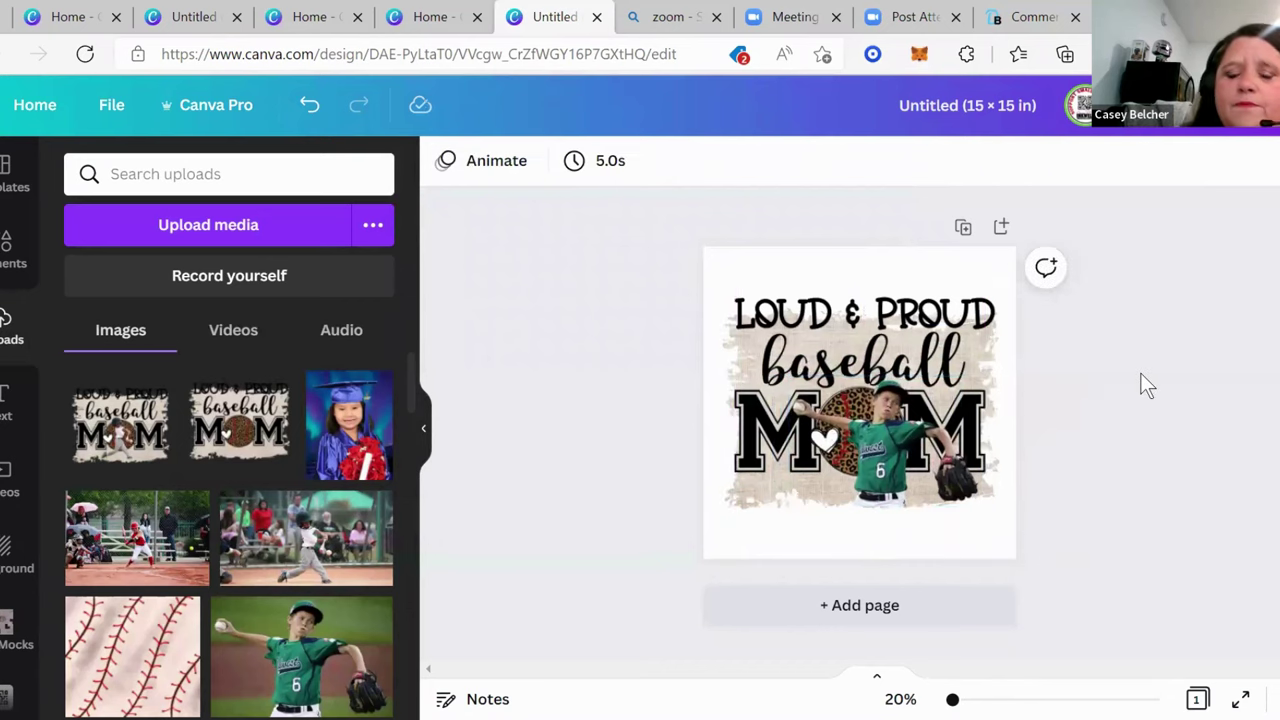